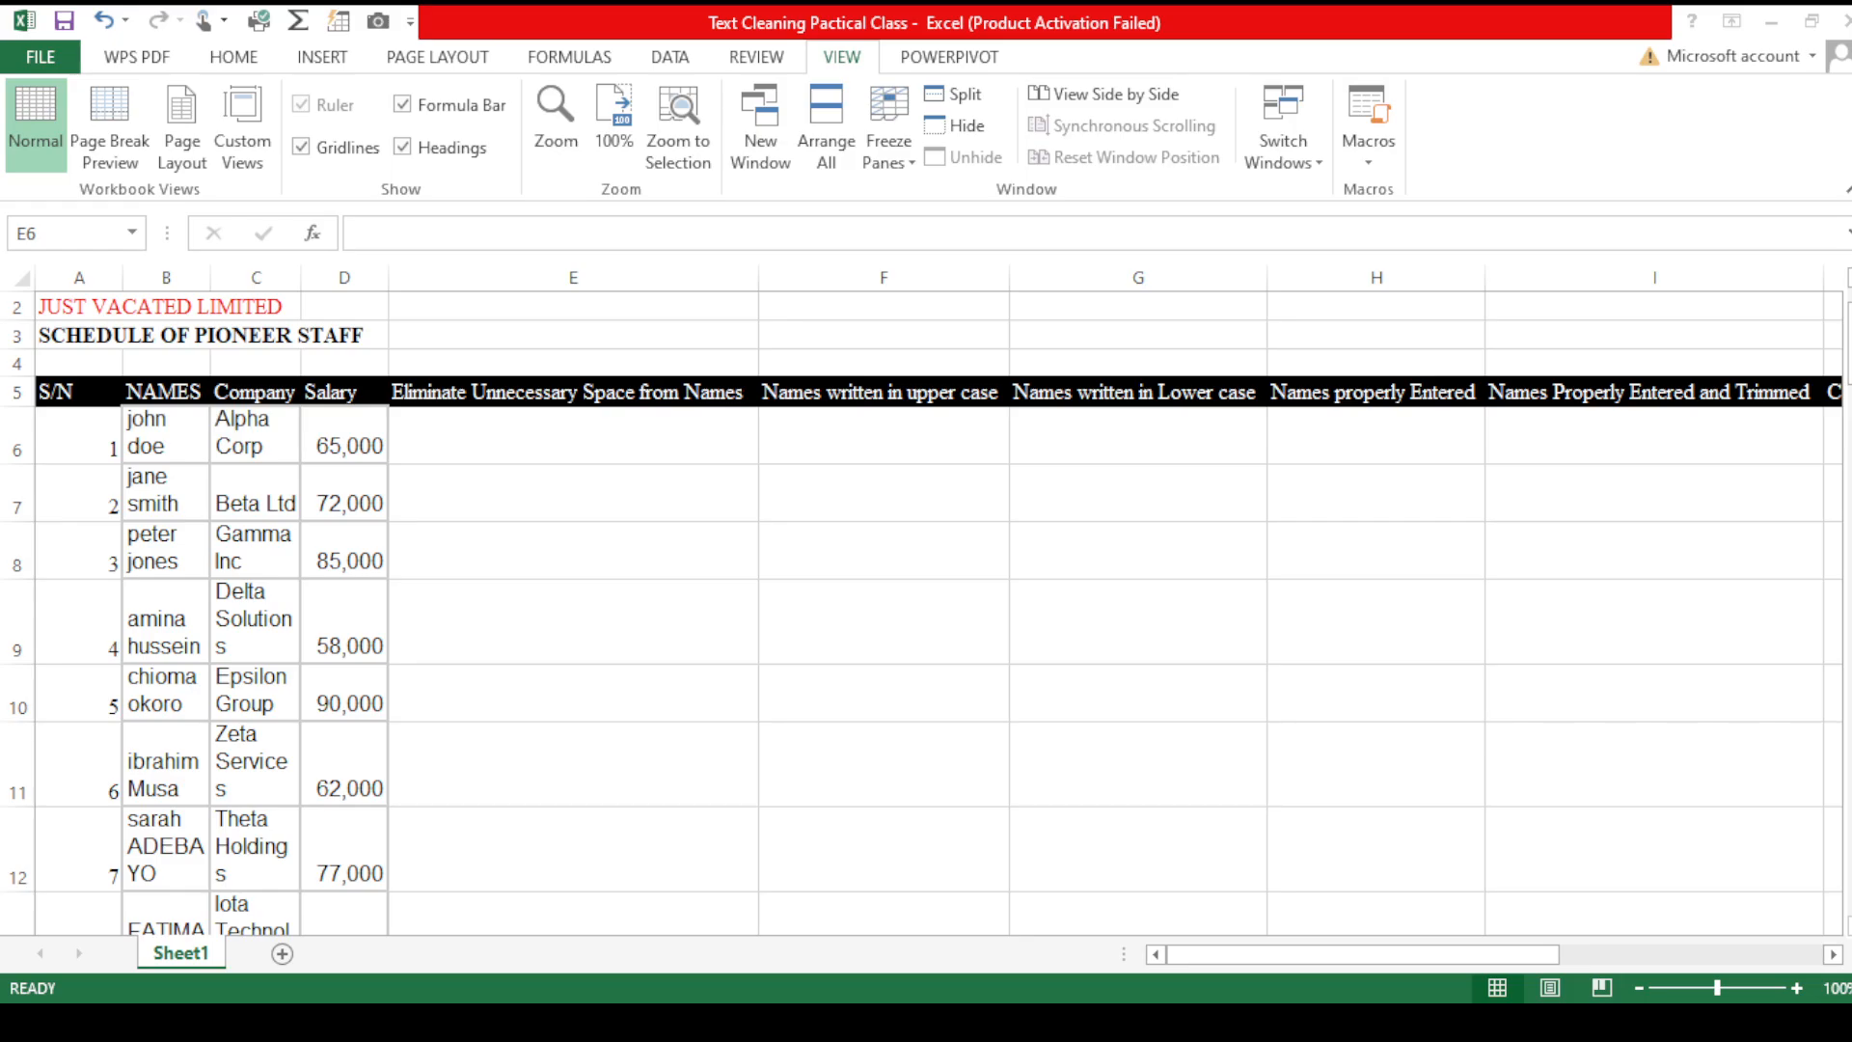
- Enter a TRIM formula in E6 that removes extra spaces from the first name in B6
{"action": "left_click", "coordinate": [724, 920]}
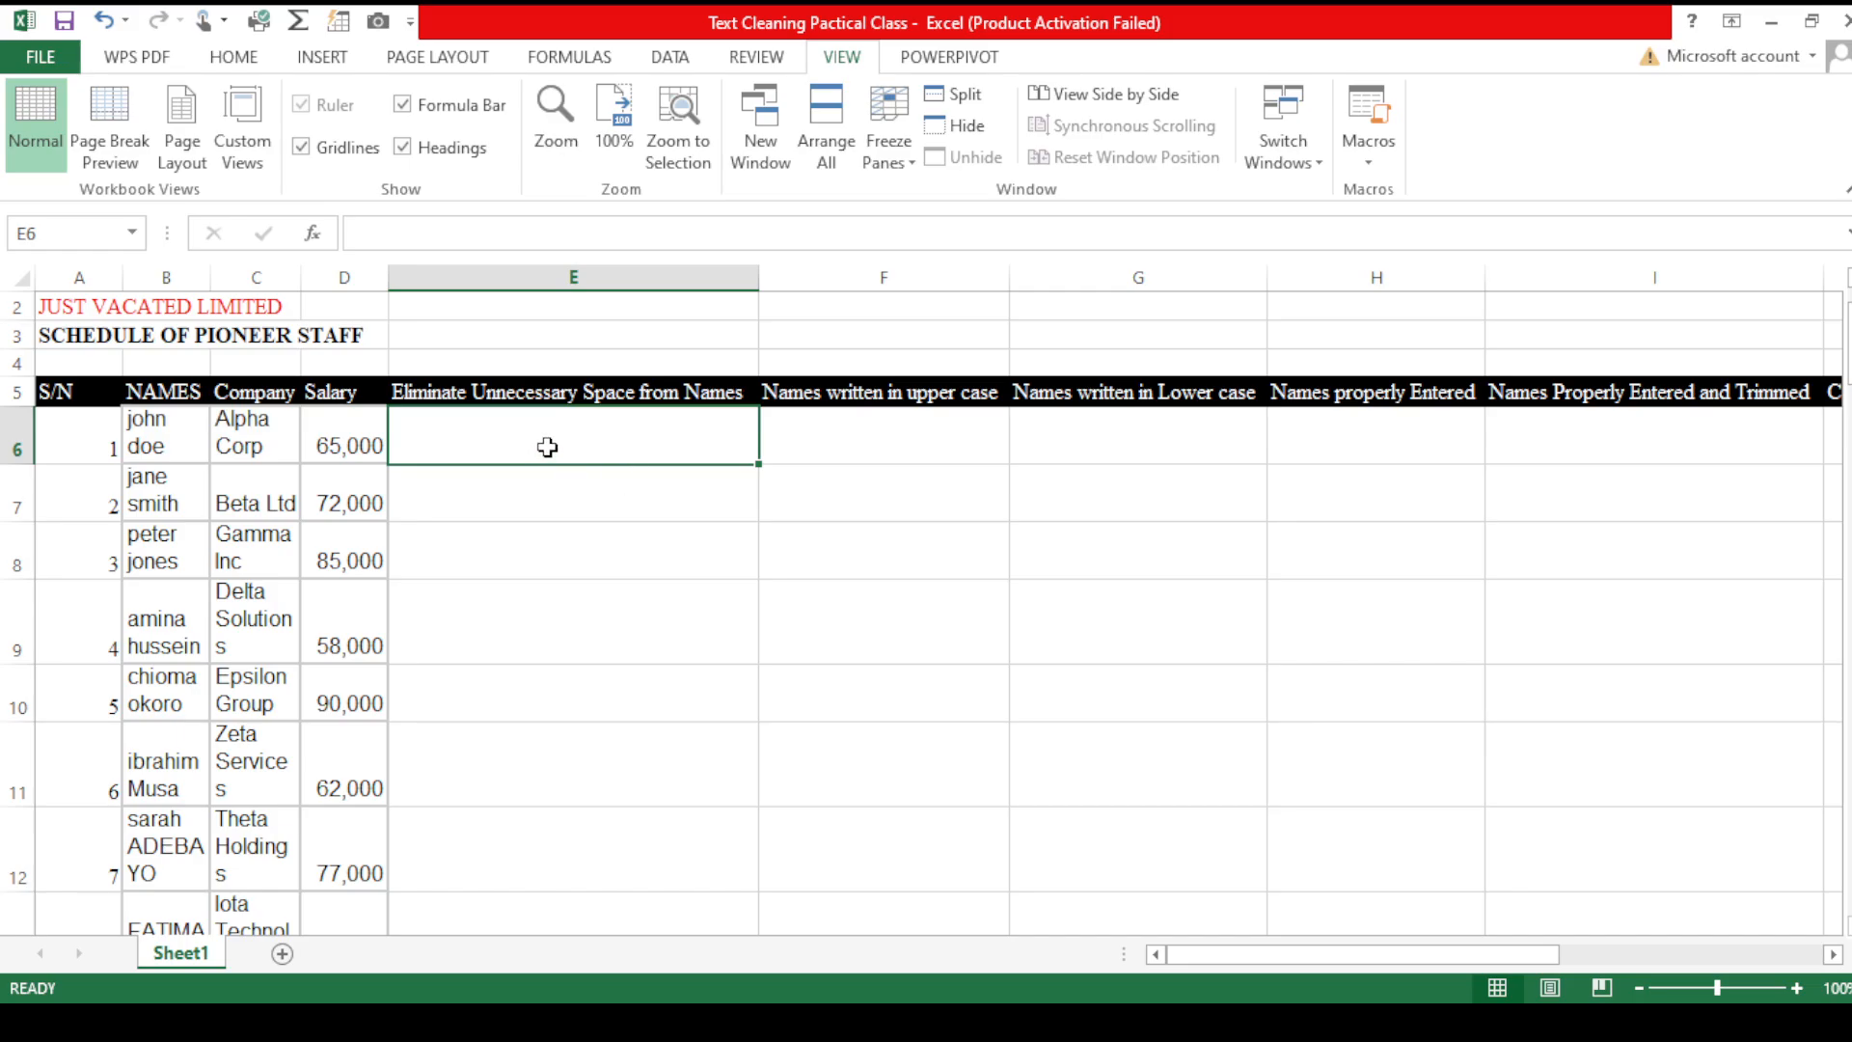
{"action": "type", "text": "=trim"}
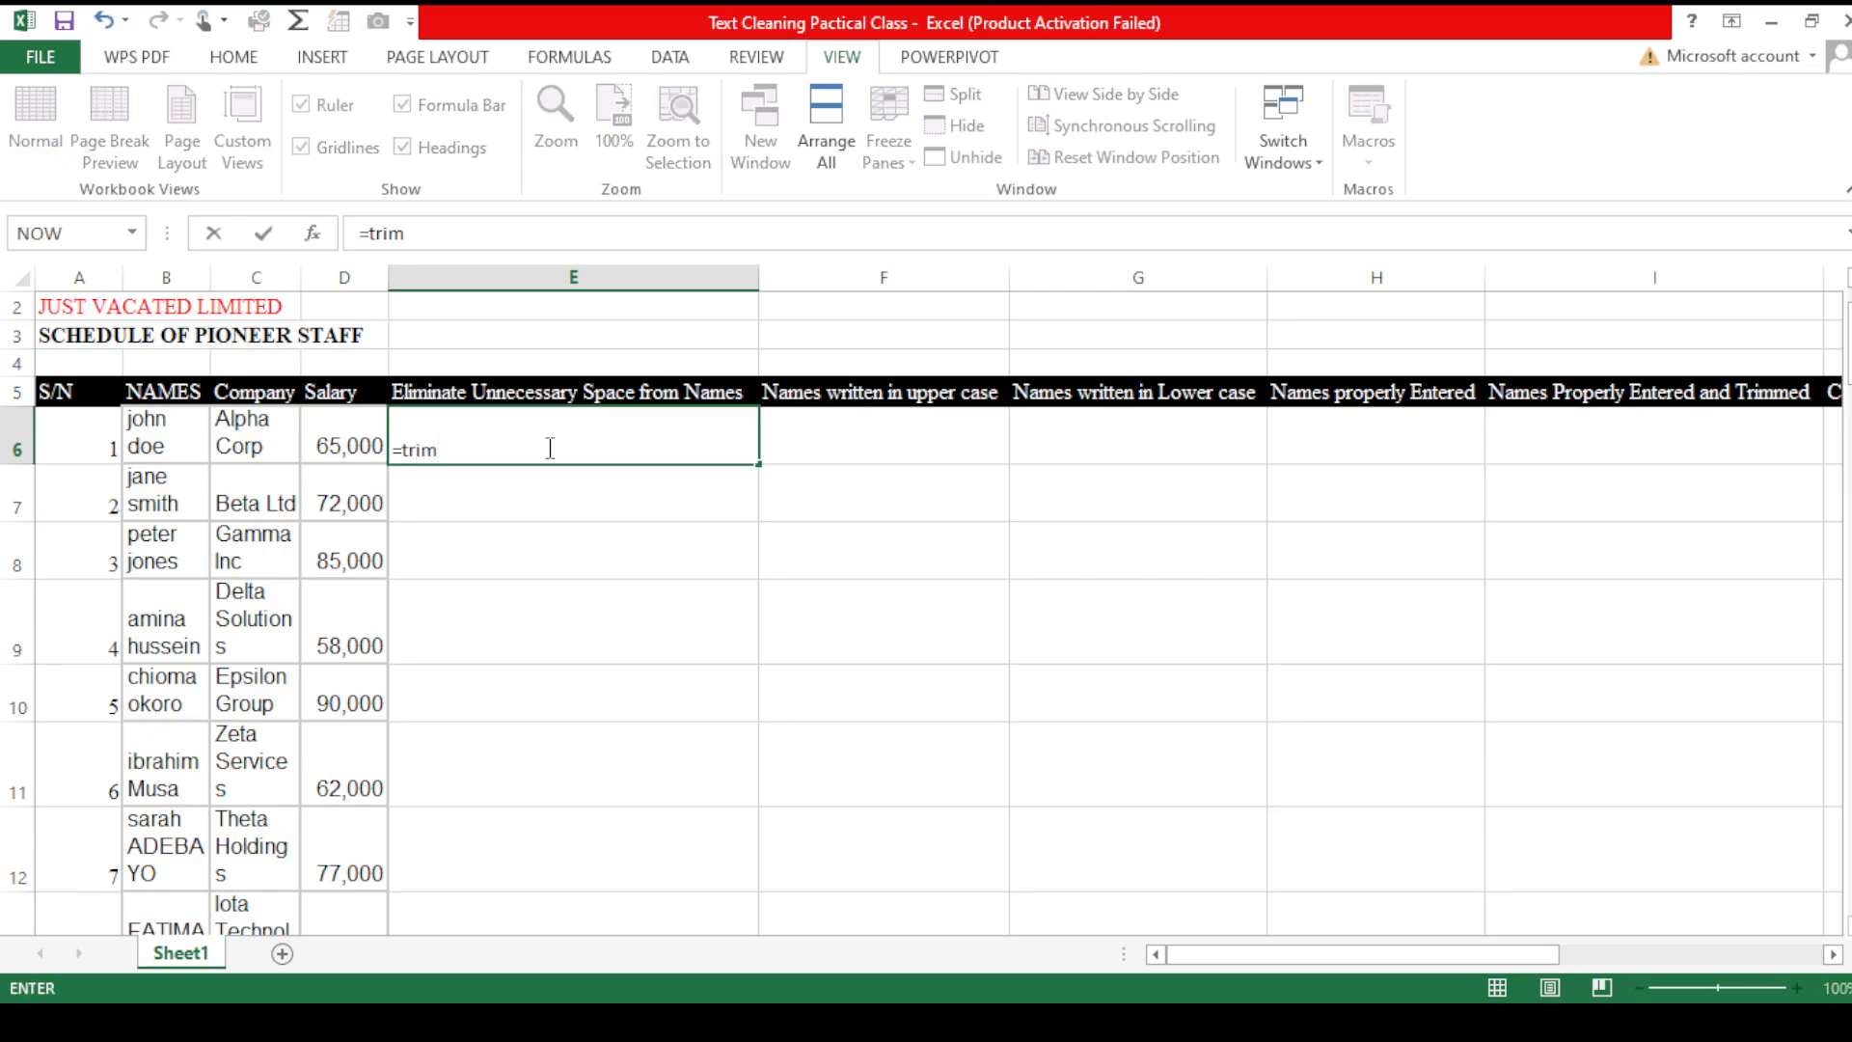
{"action": "key", "text": "Tab"}
{"action": "left_click", "coordinate": [172, 448]}
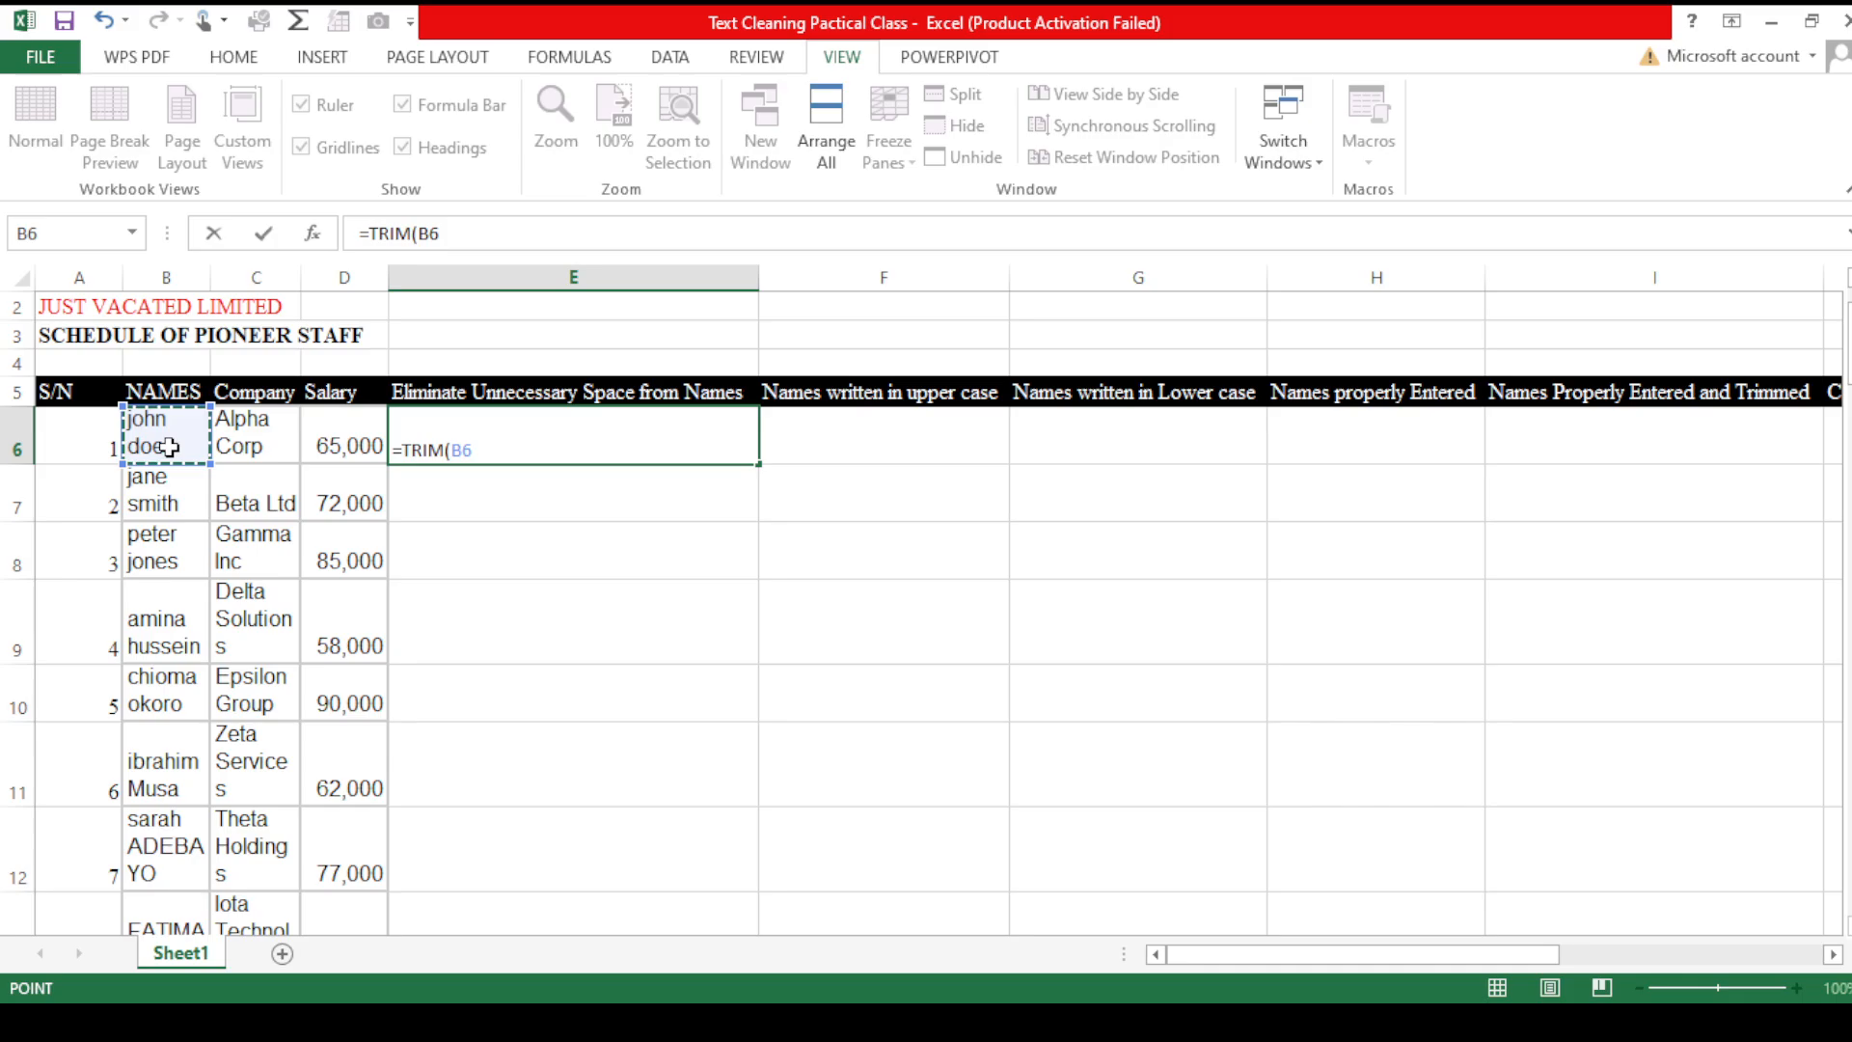
{"action": "type", "text": ")"}
{"action": "key", "text": "Return"}
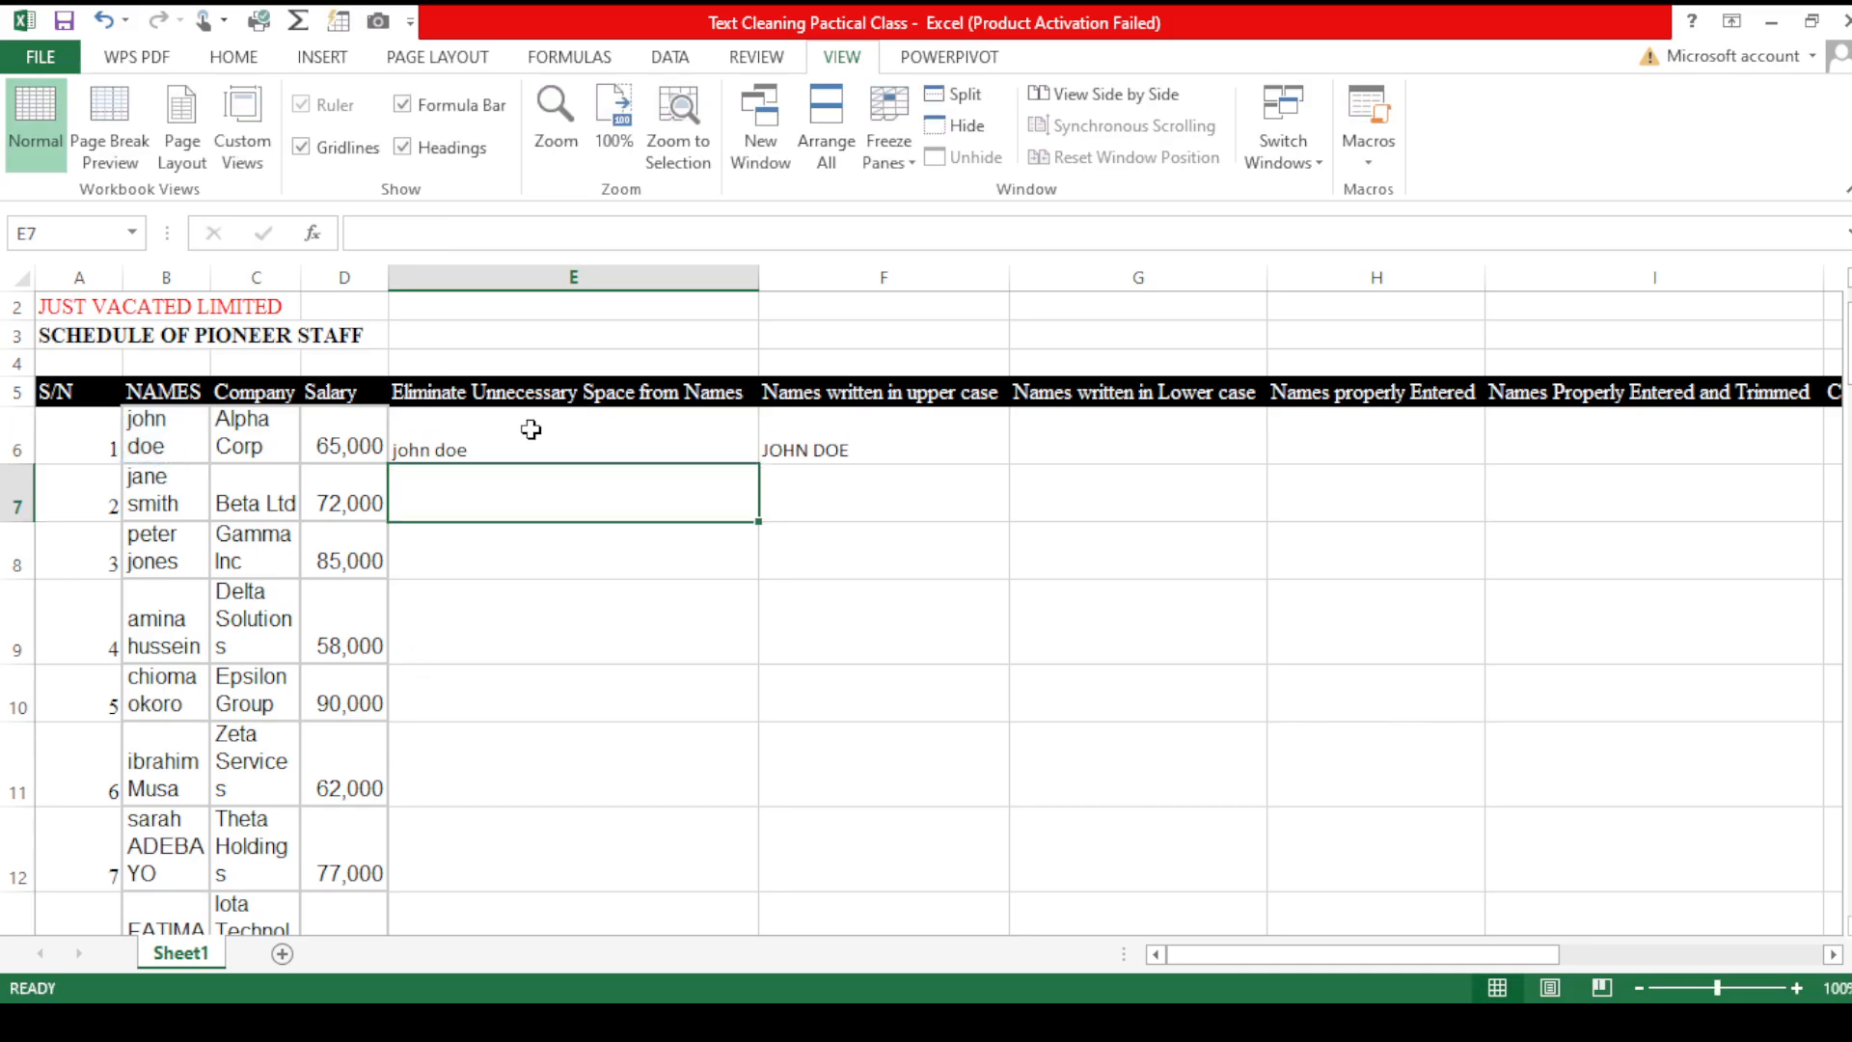
- Clear the existing contents of cell F6 in the upper case column
{"action": "left_click", "coordinate": [808, 454]}
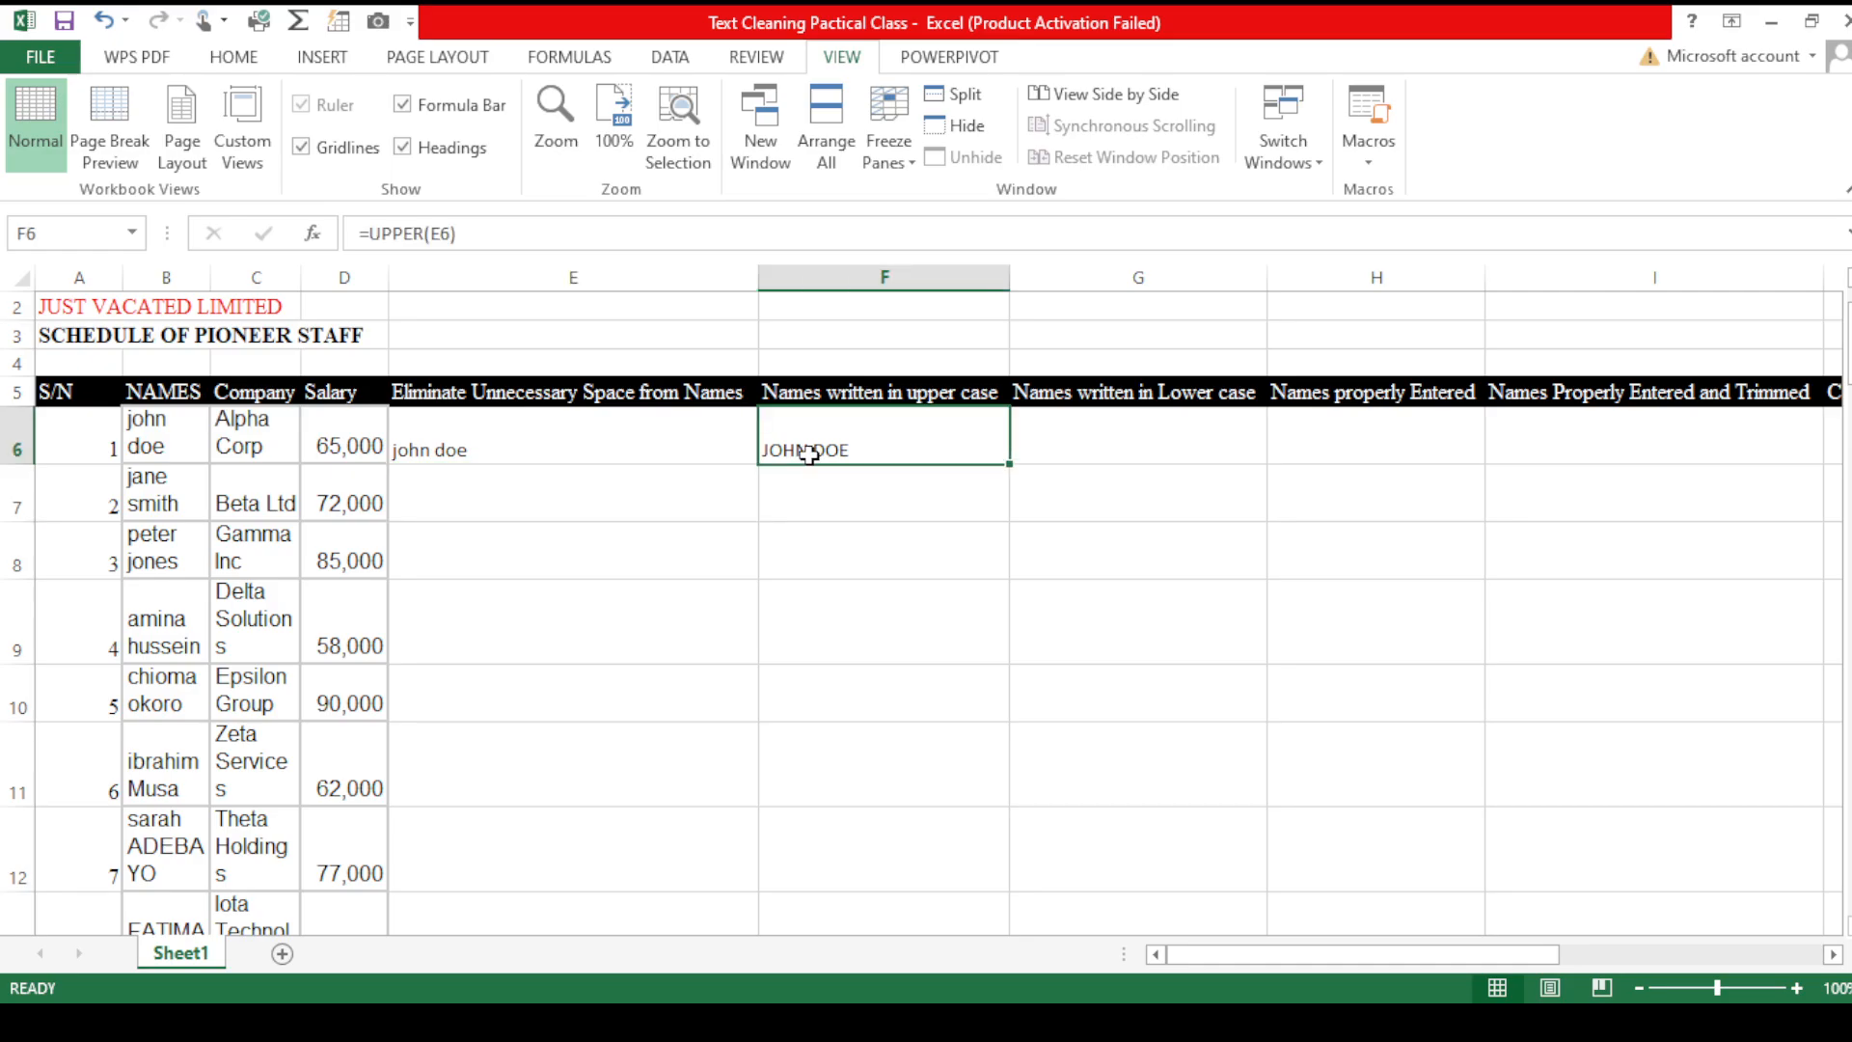
{"action": "key", "text": "Delete"}
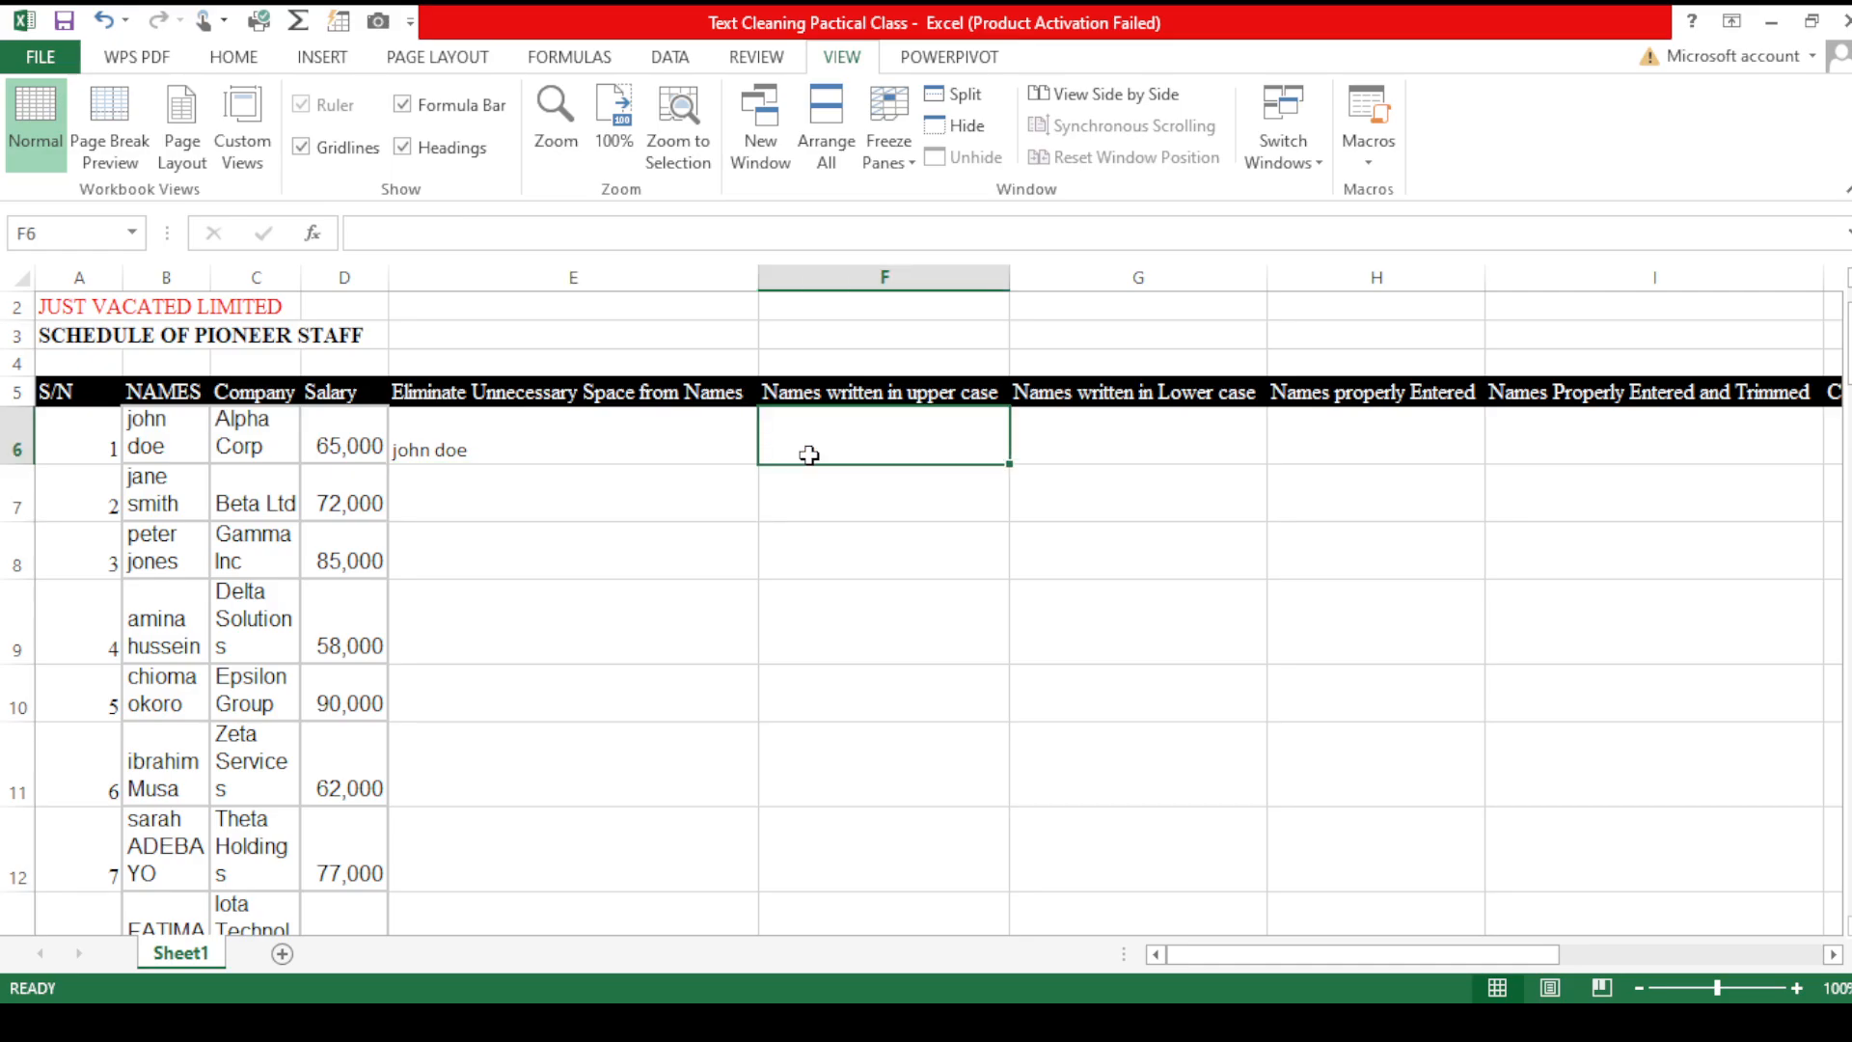
{"action": "left_click", "coordinate": [662, 438]}
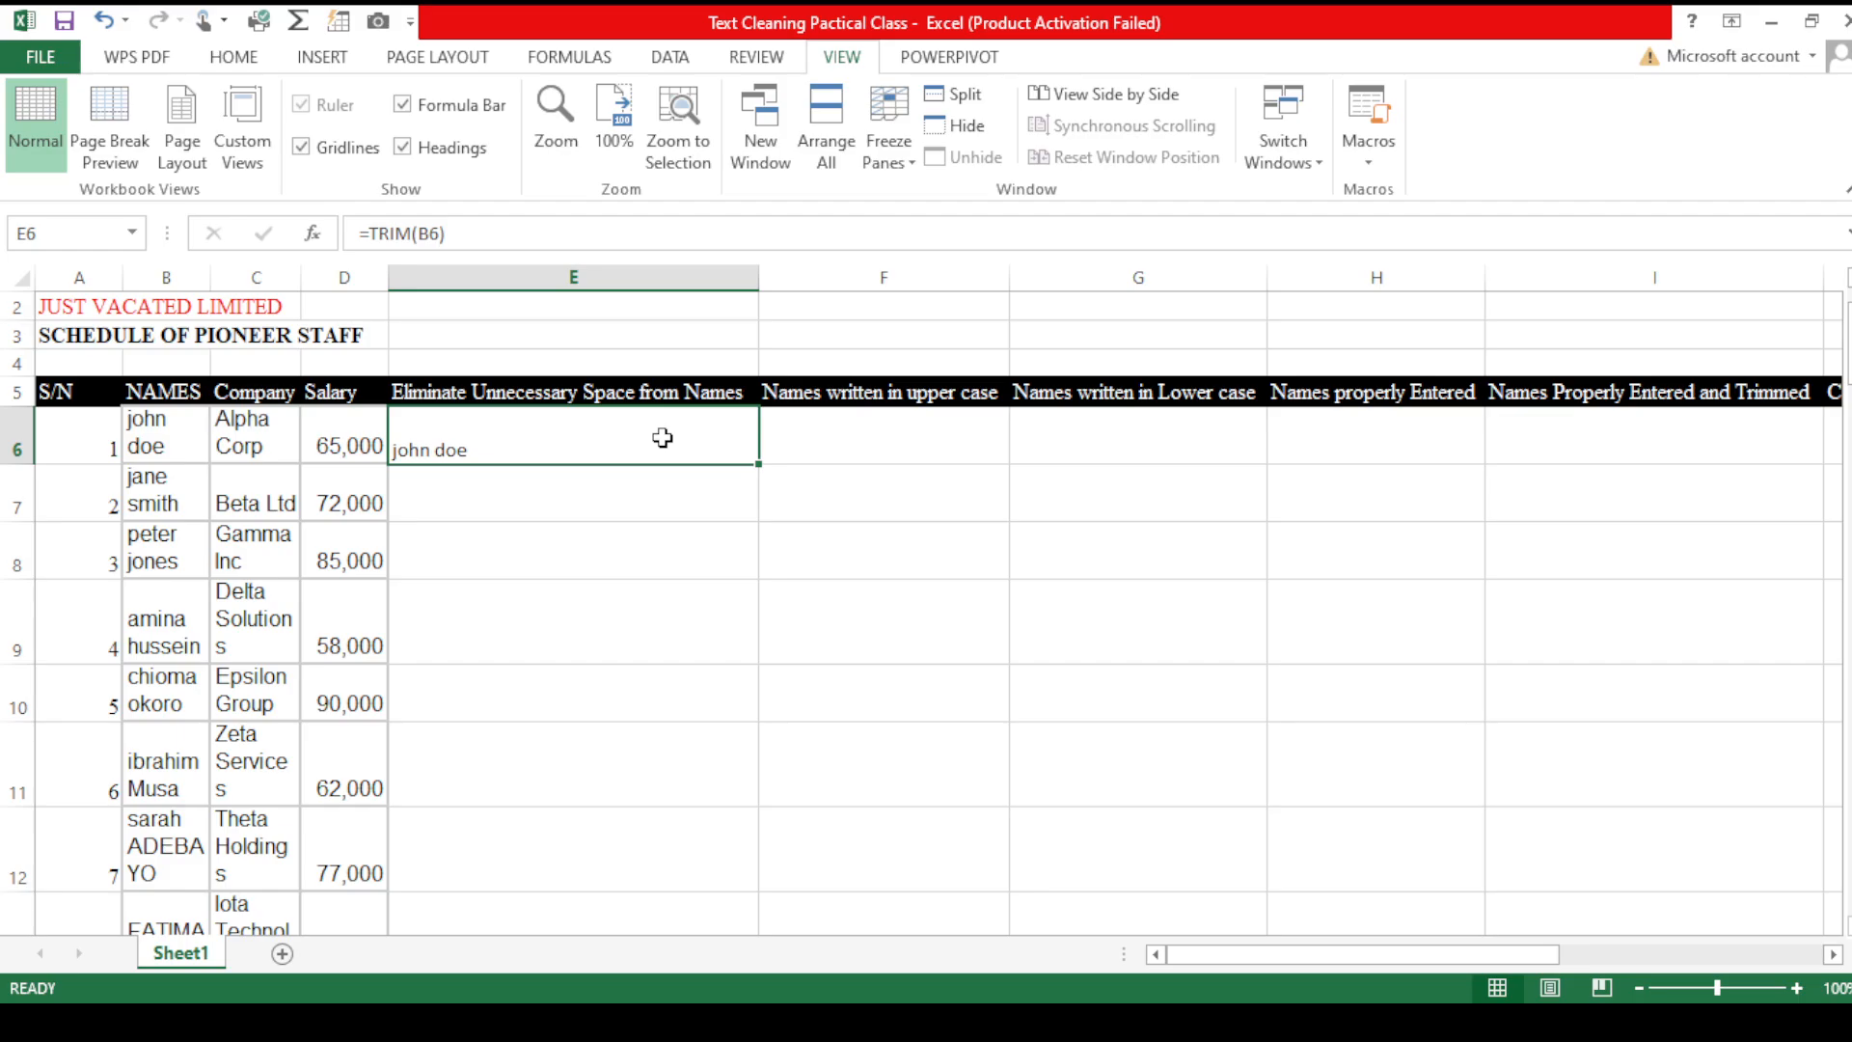
{"action": "left_click", "coordinate": [615, 510]}
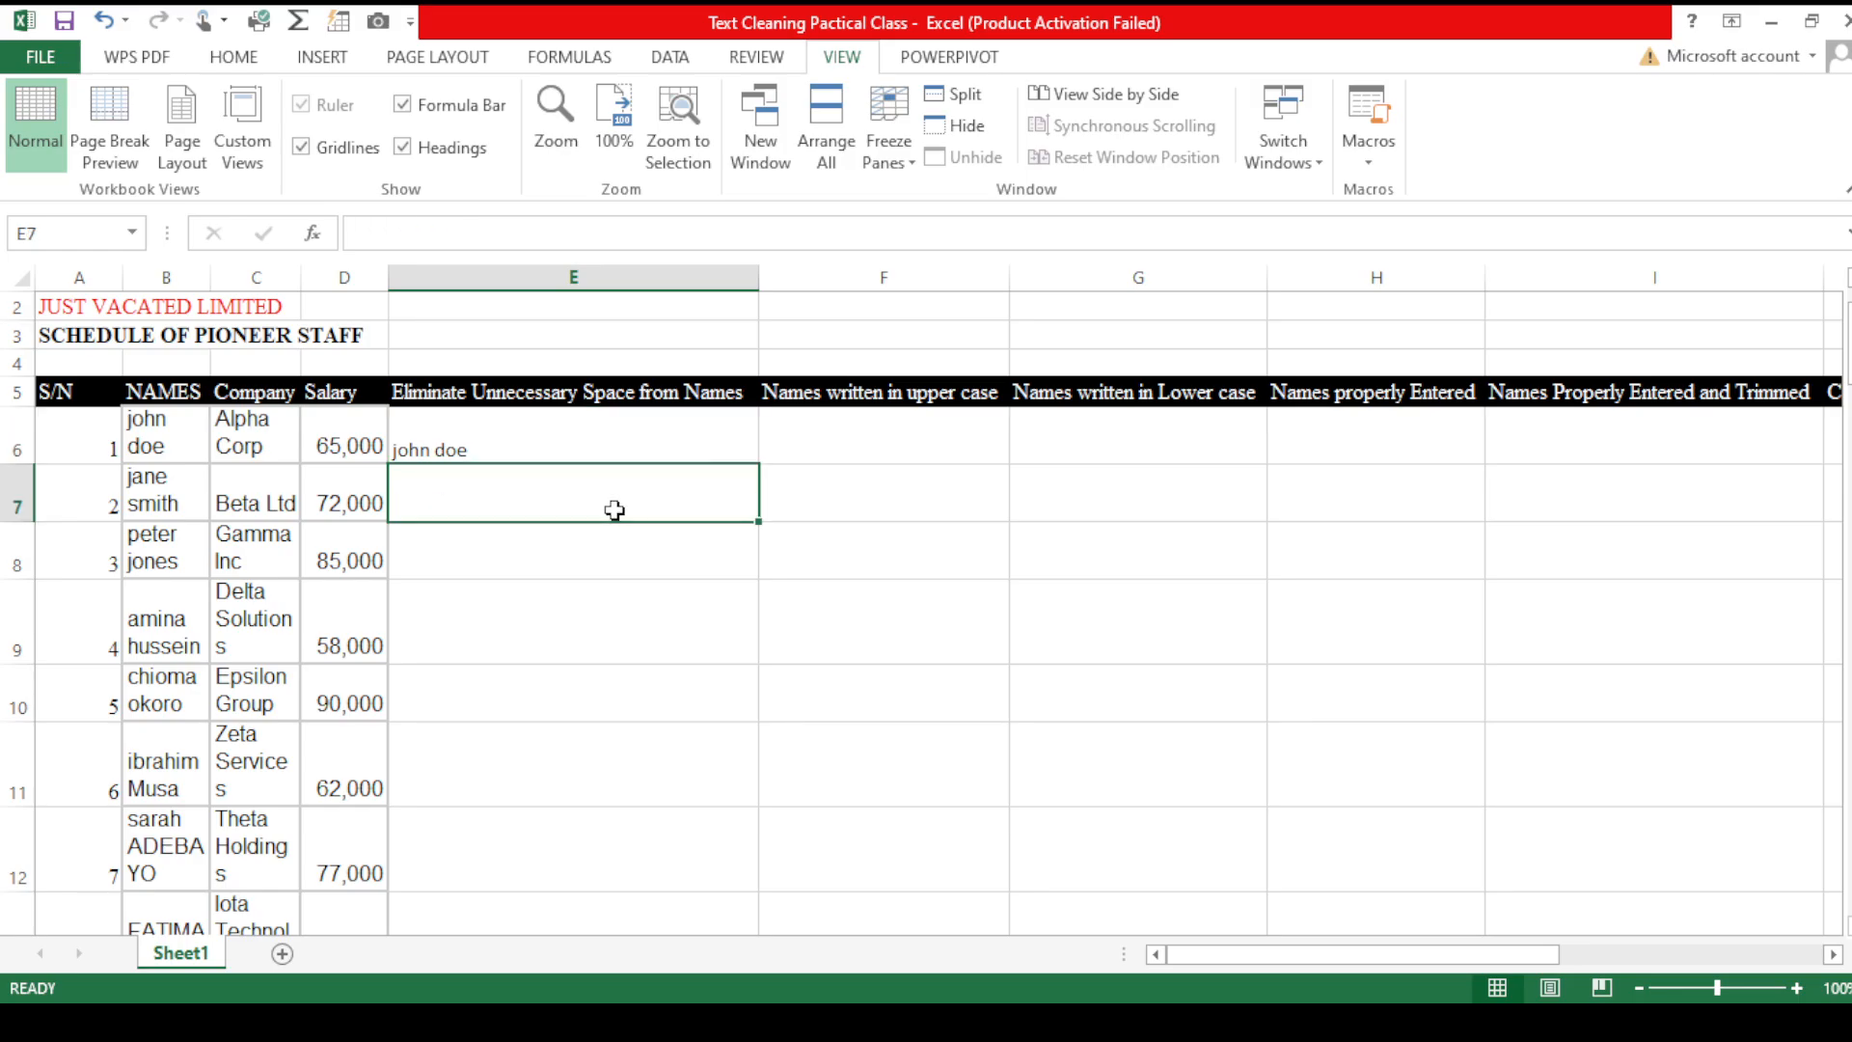
- Fill the TRIM formula down the Eliminate Unnecessary Space from Names column for all staff
{"action": "left_click", "coordinate": [734, 457]}
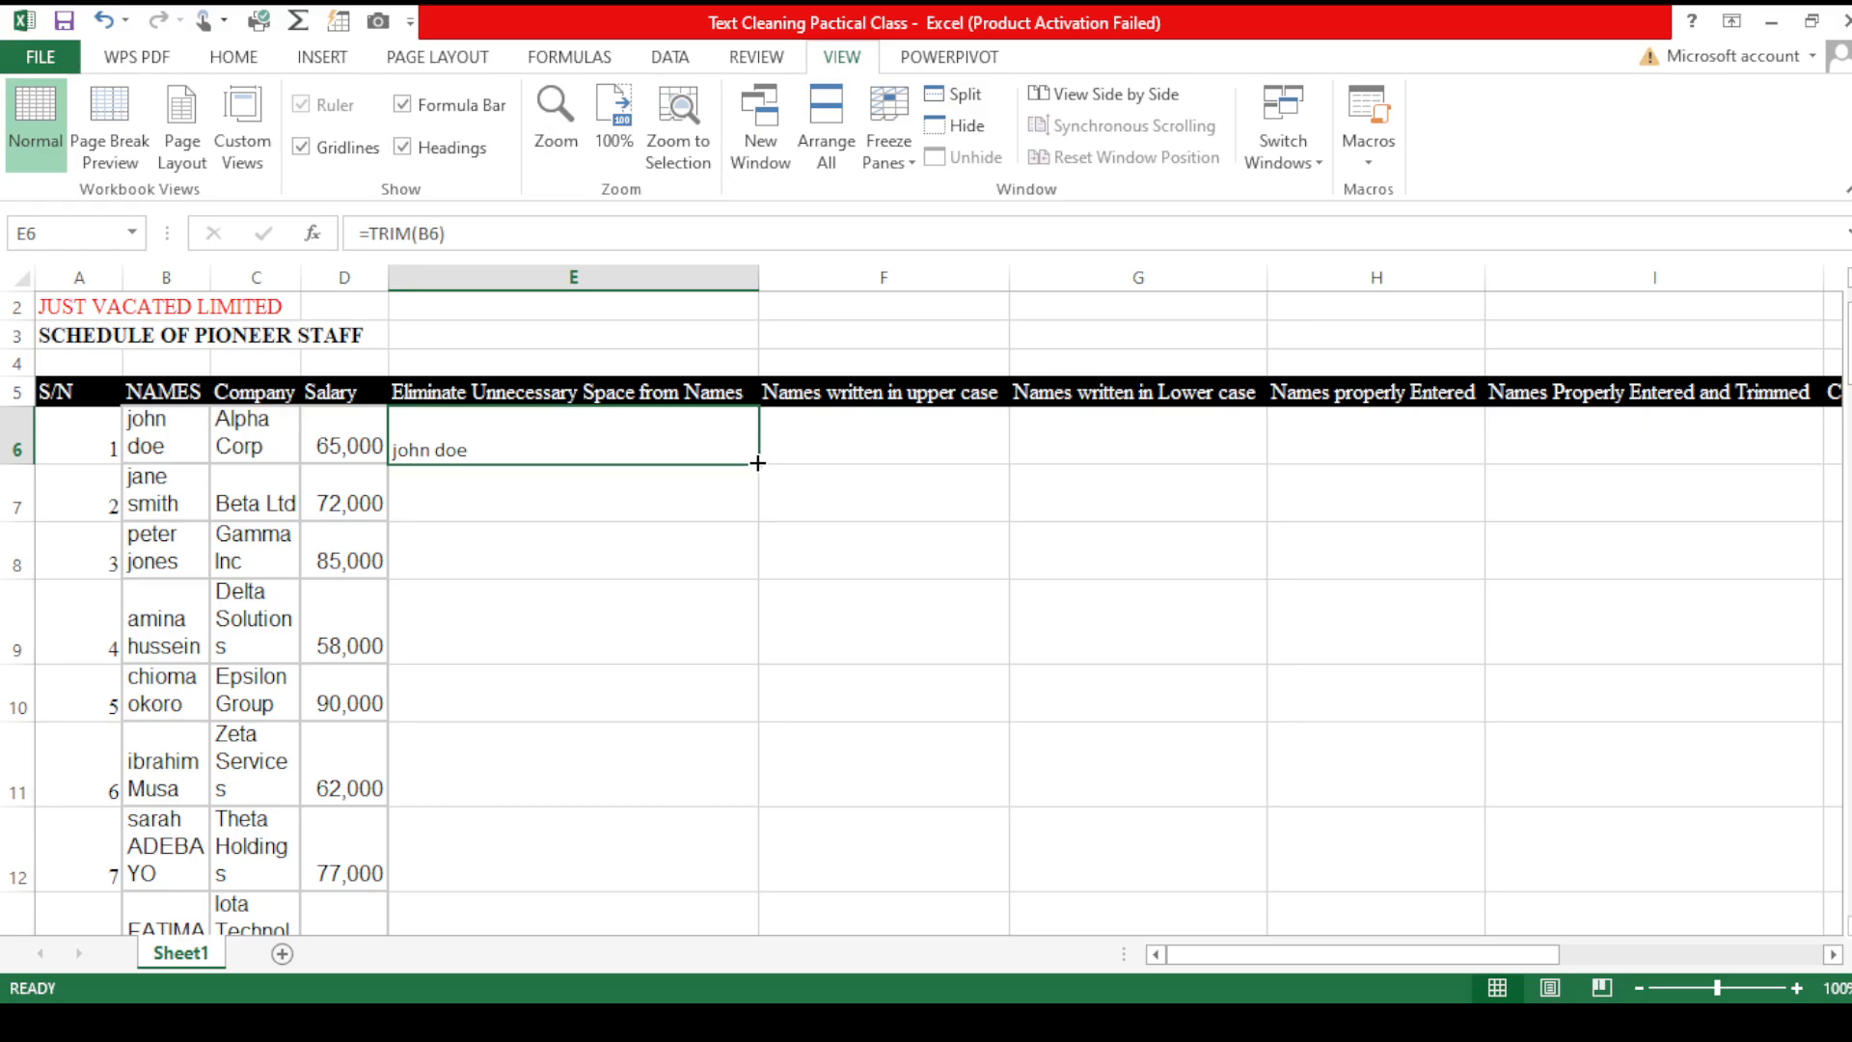
{"action": "double_click", "coordinate": [757, 463]}
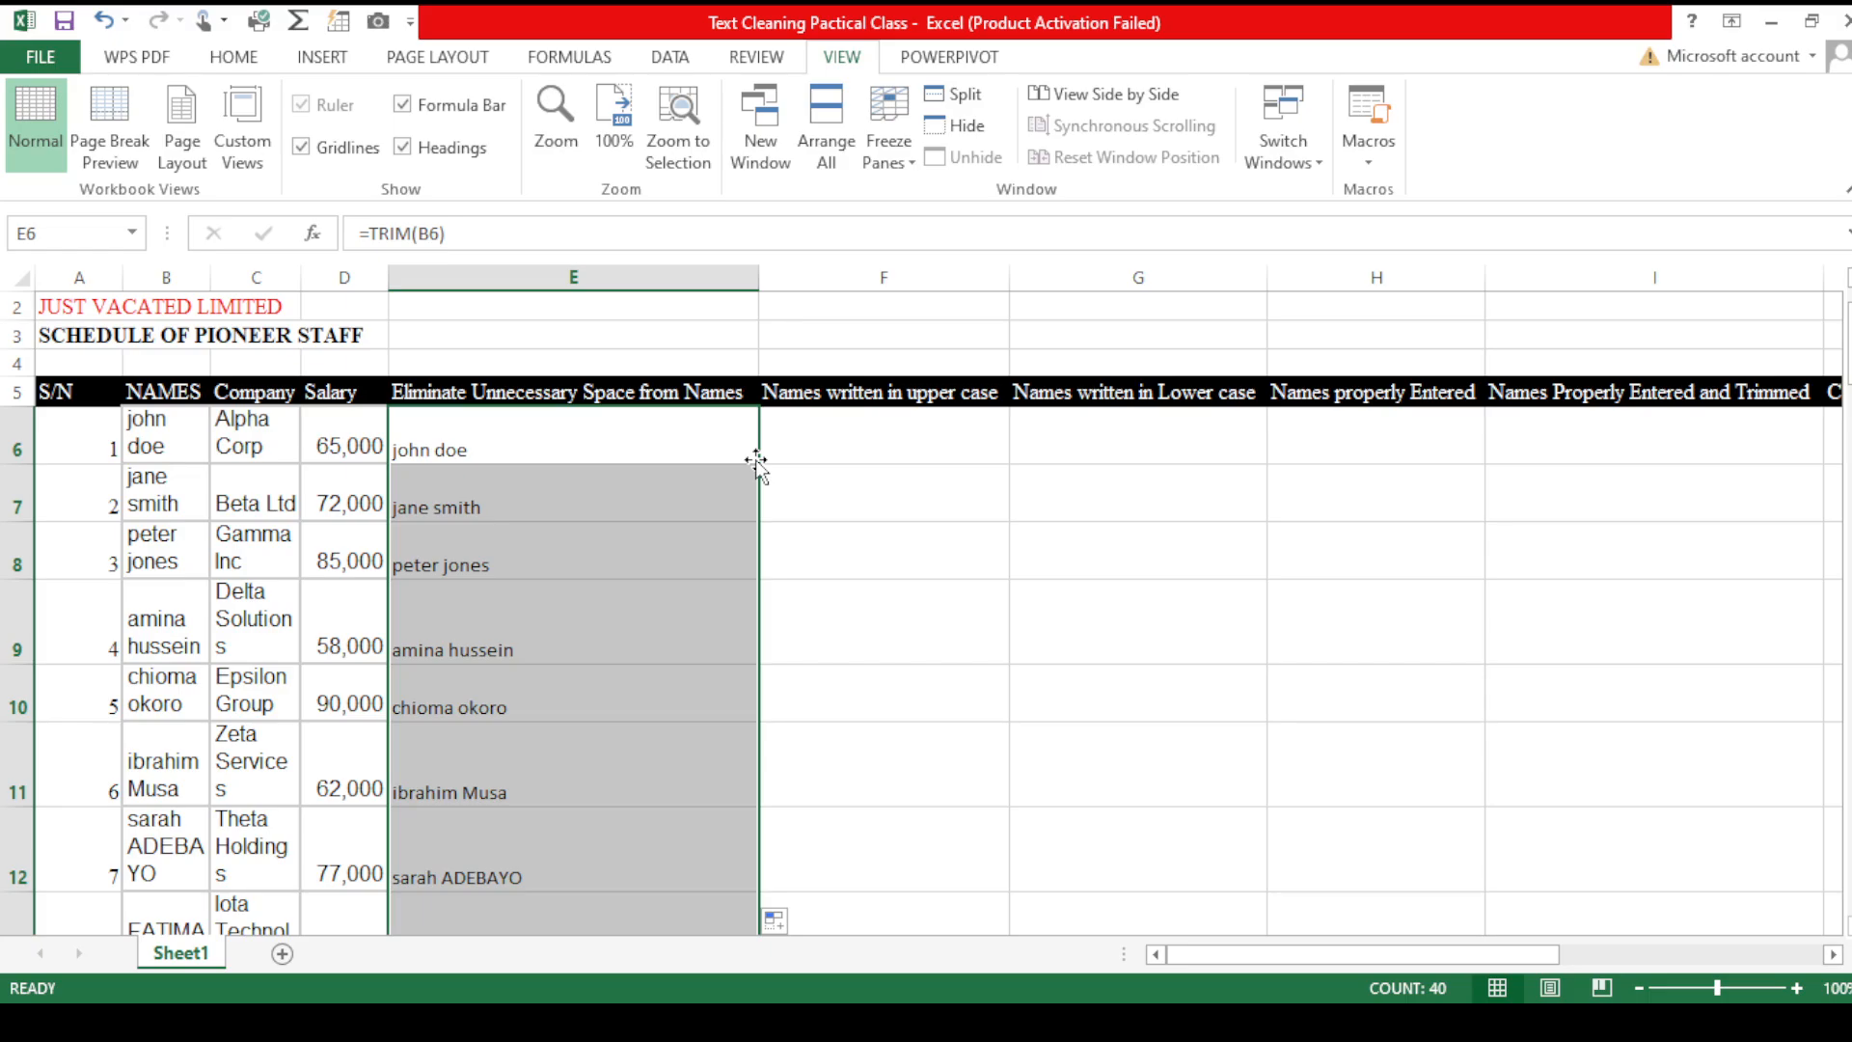
{"action": "left_click", "coordinate": [665, 638]}
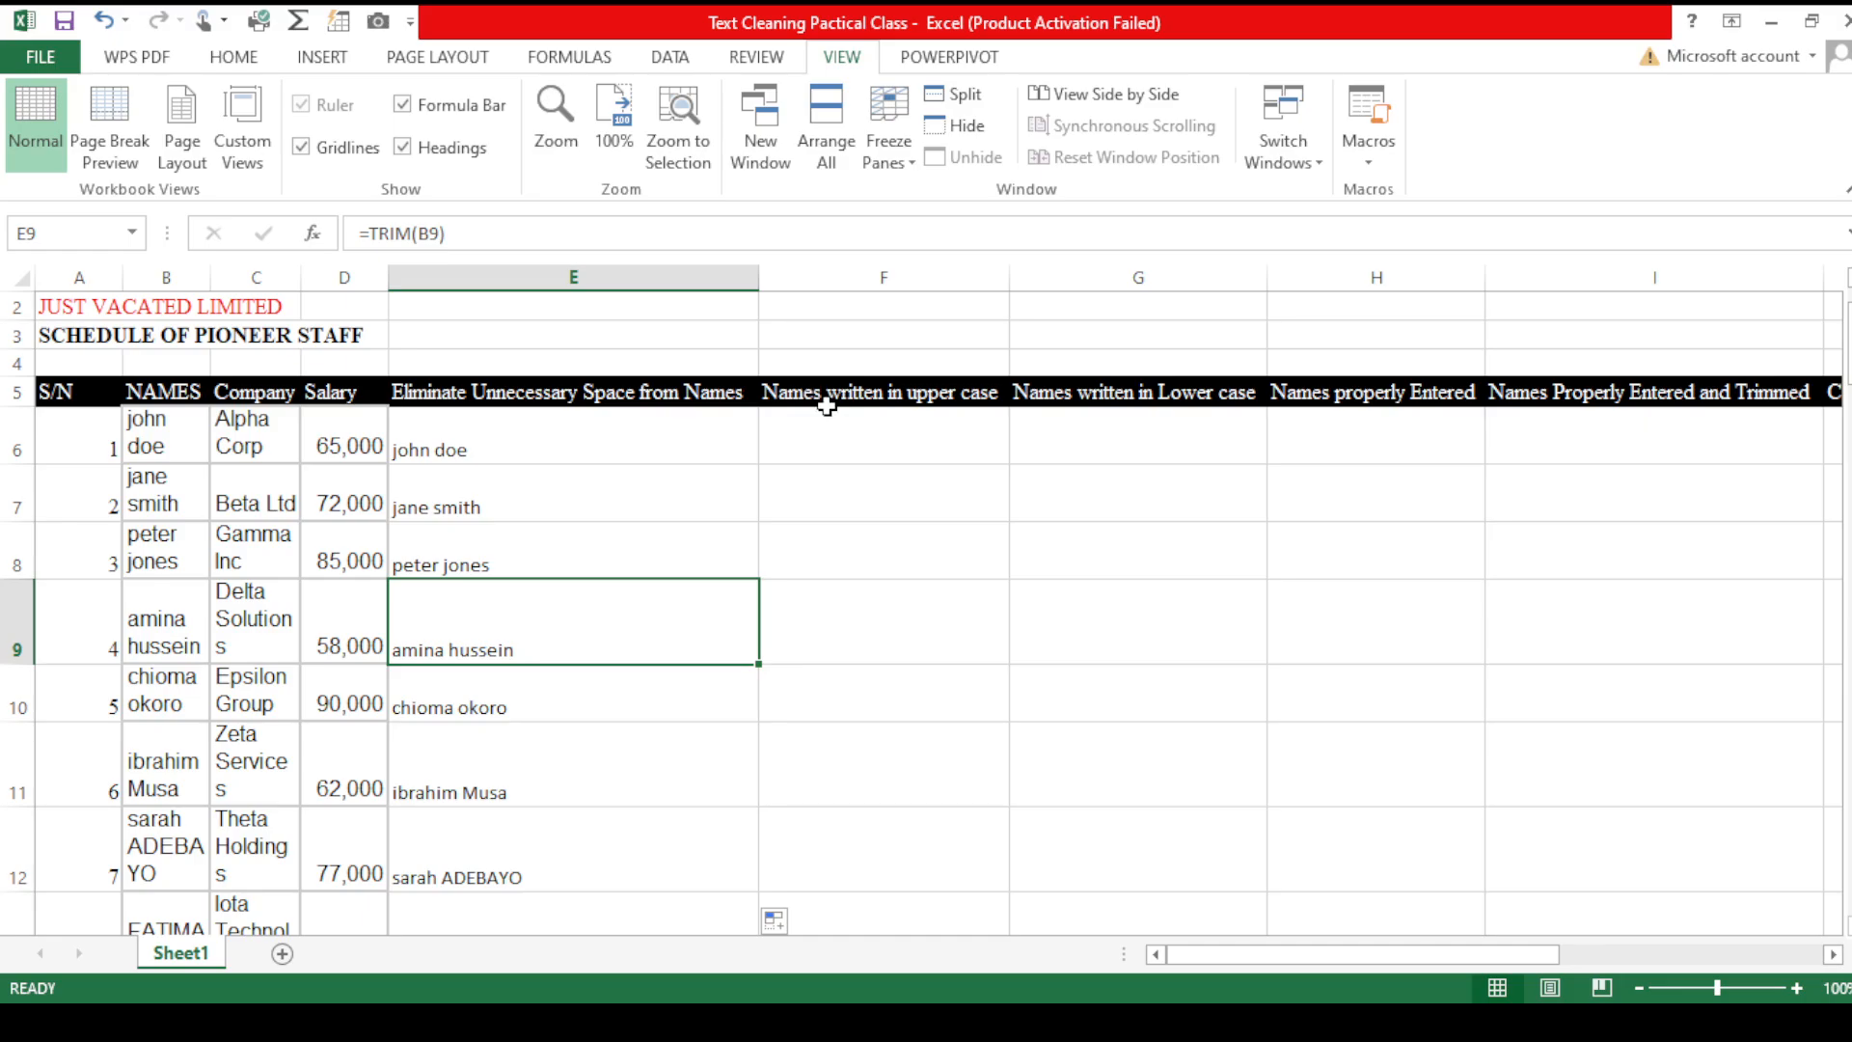
- Enter an UPPER formula in F6 converting the trimmed name in E6 to upper case
{"action": "left_click", "coordinate": [846, 439]}
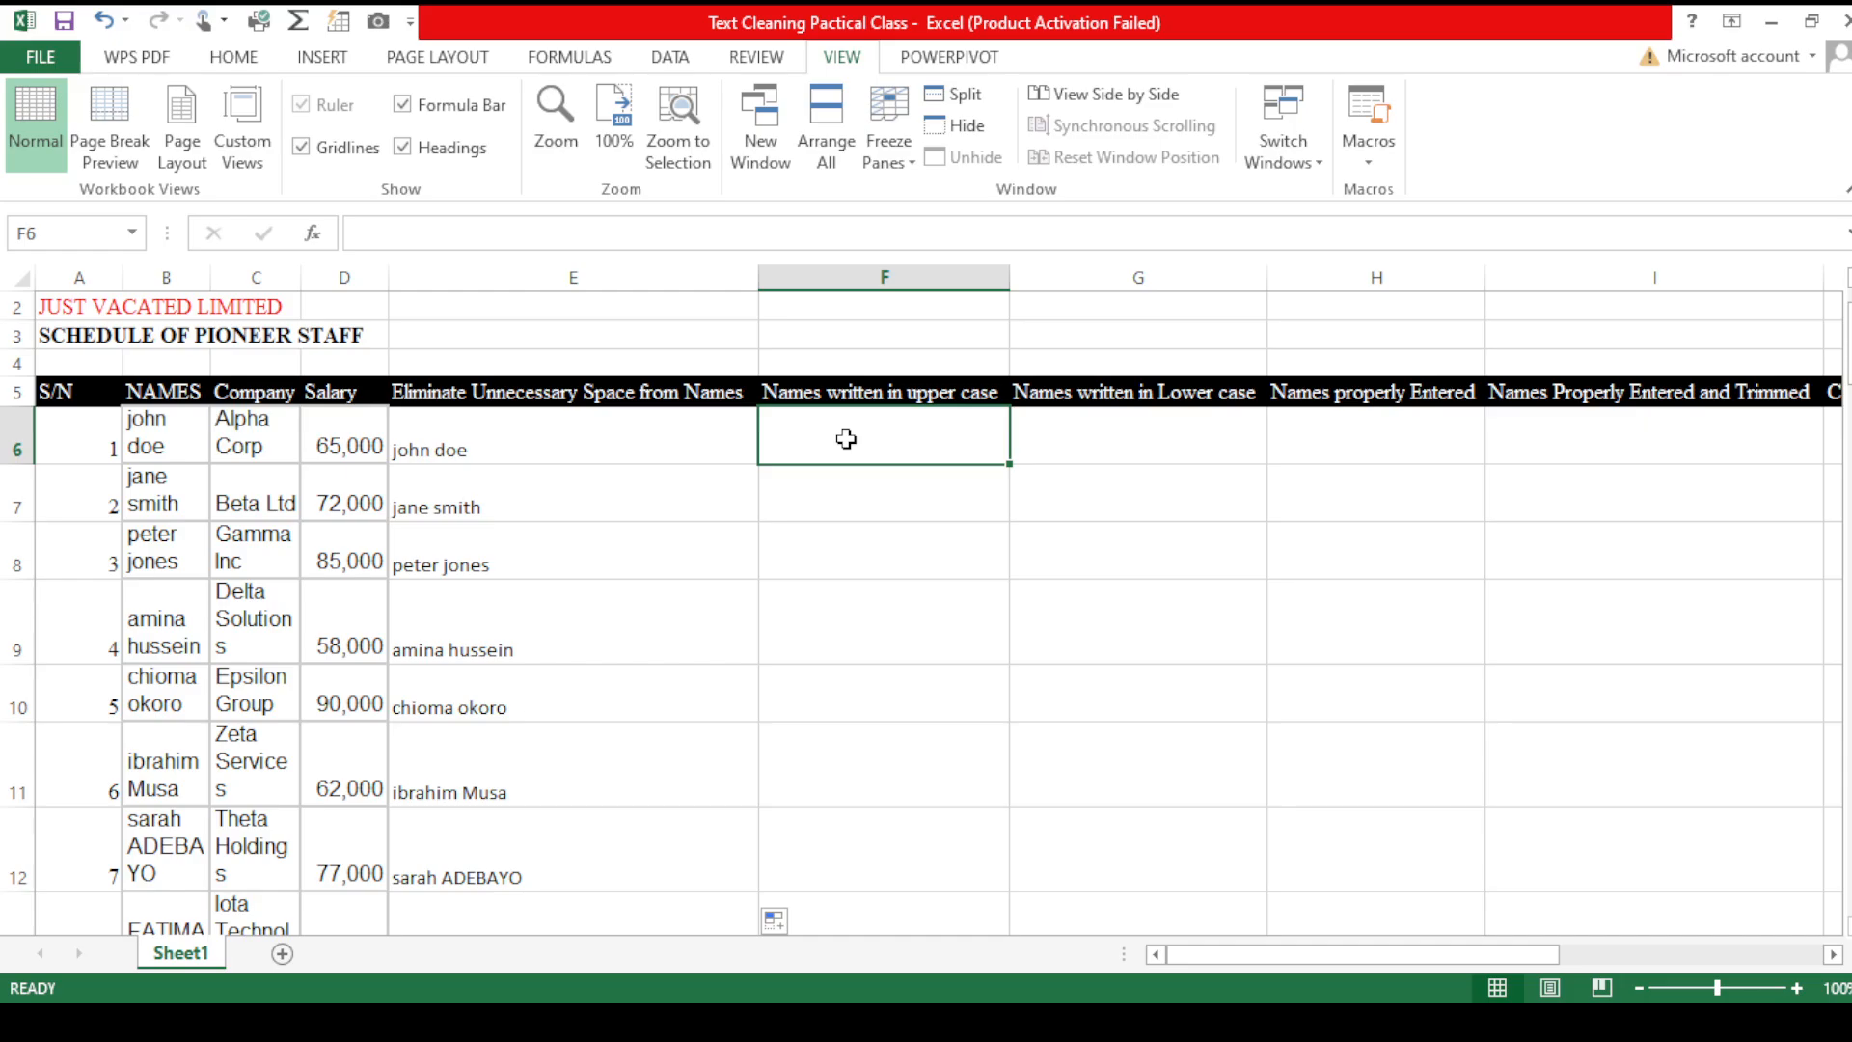
{"action": "type", "text": "=u"}
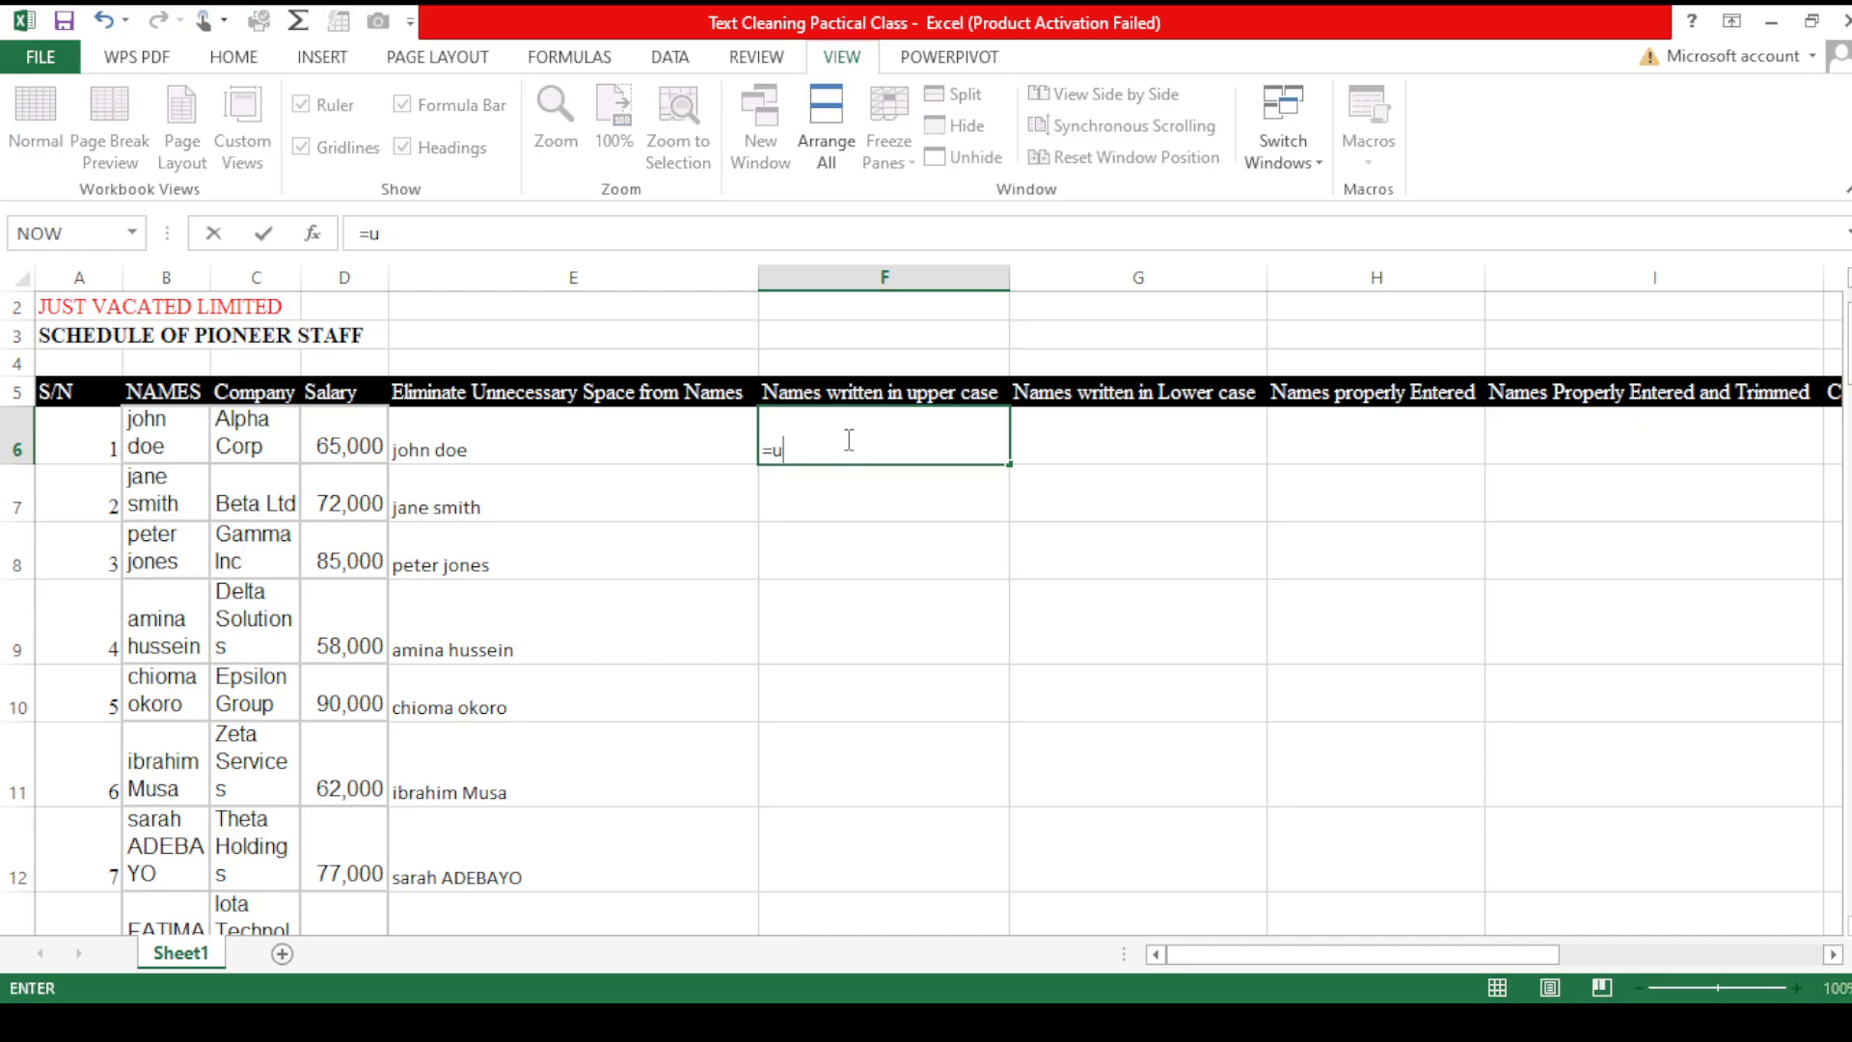
{"action": "type", "text": "pp"}
{"action": "key", "text": "Tab"}
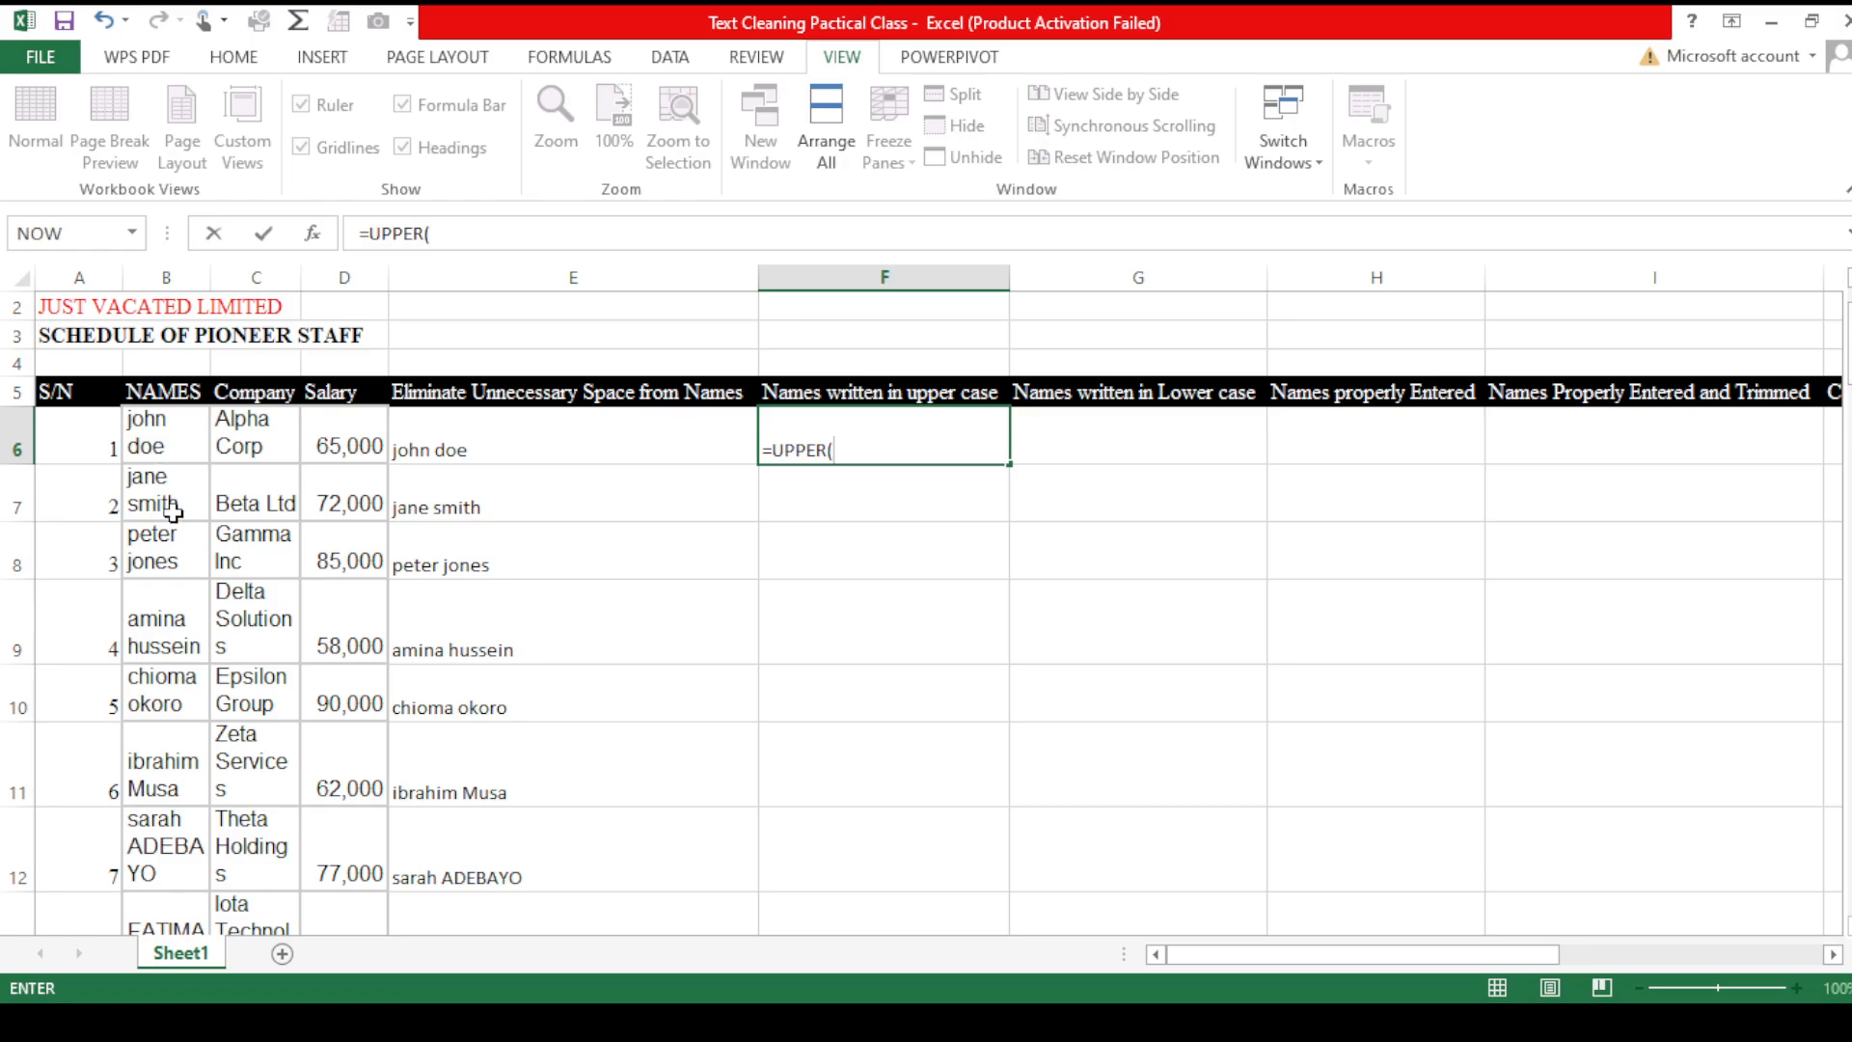
{"action": "left_click", "coordinate": [516, 445]}
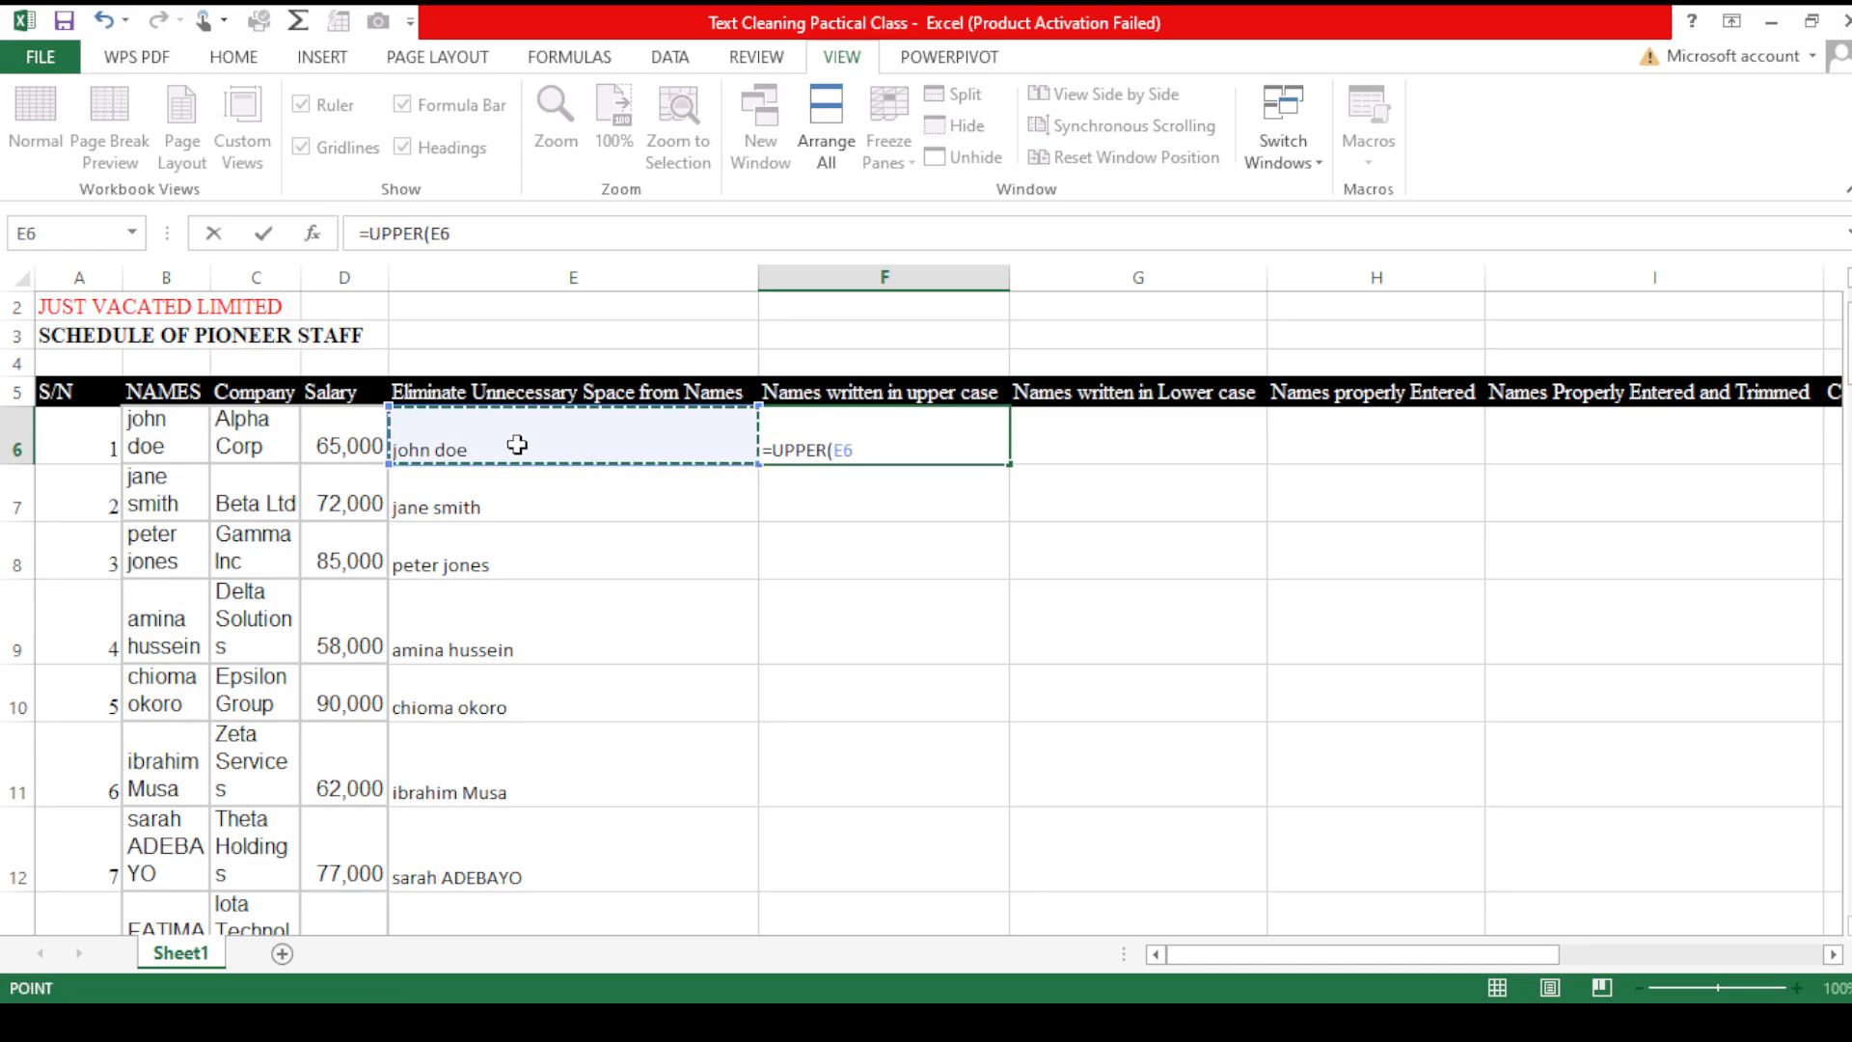
{"action": "type", "text": ")"}
{"action": "key", "text": "Return"}
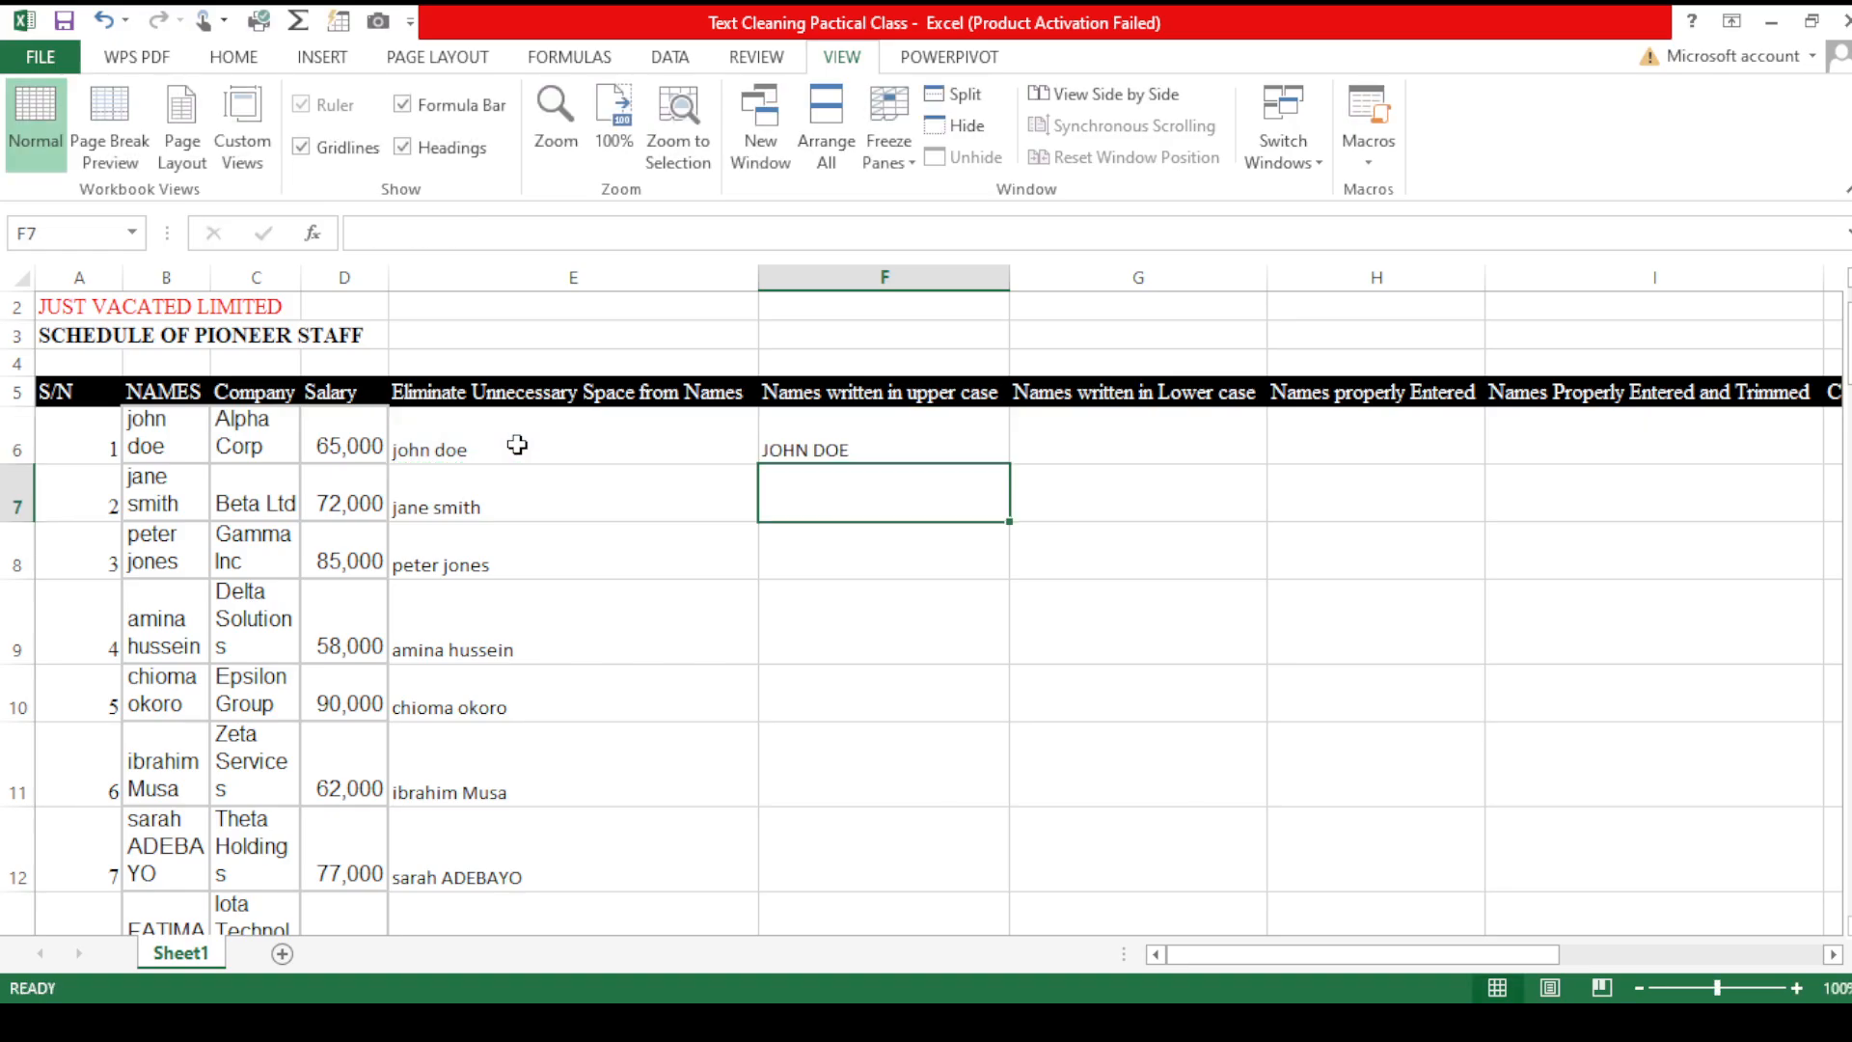
- Fill the UPPER formula down the Names written in upper case column
{"action": "left_click", "coordinate": [947, 432]}
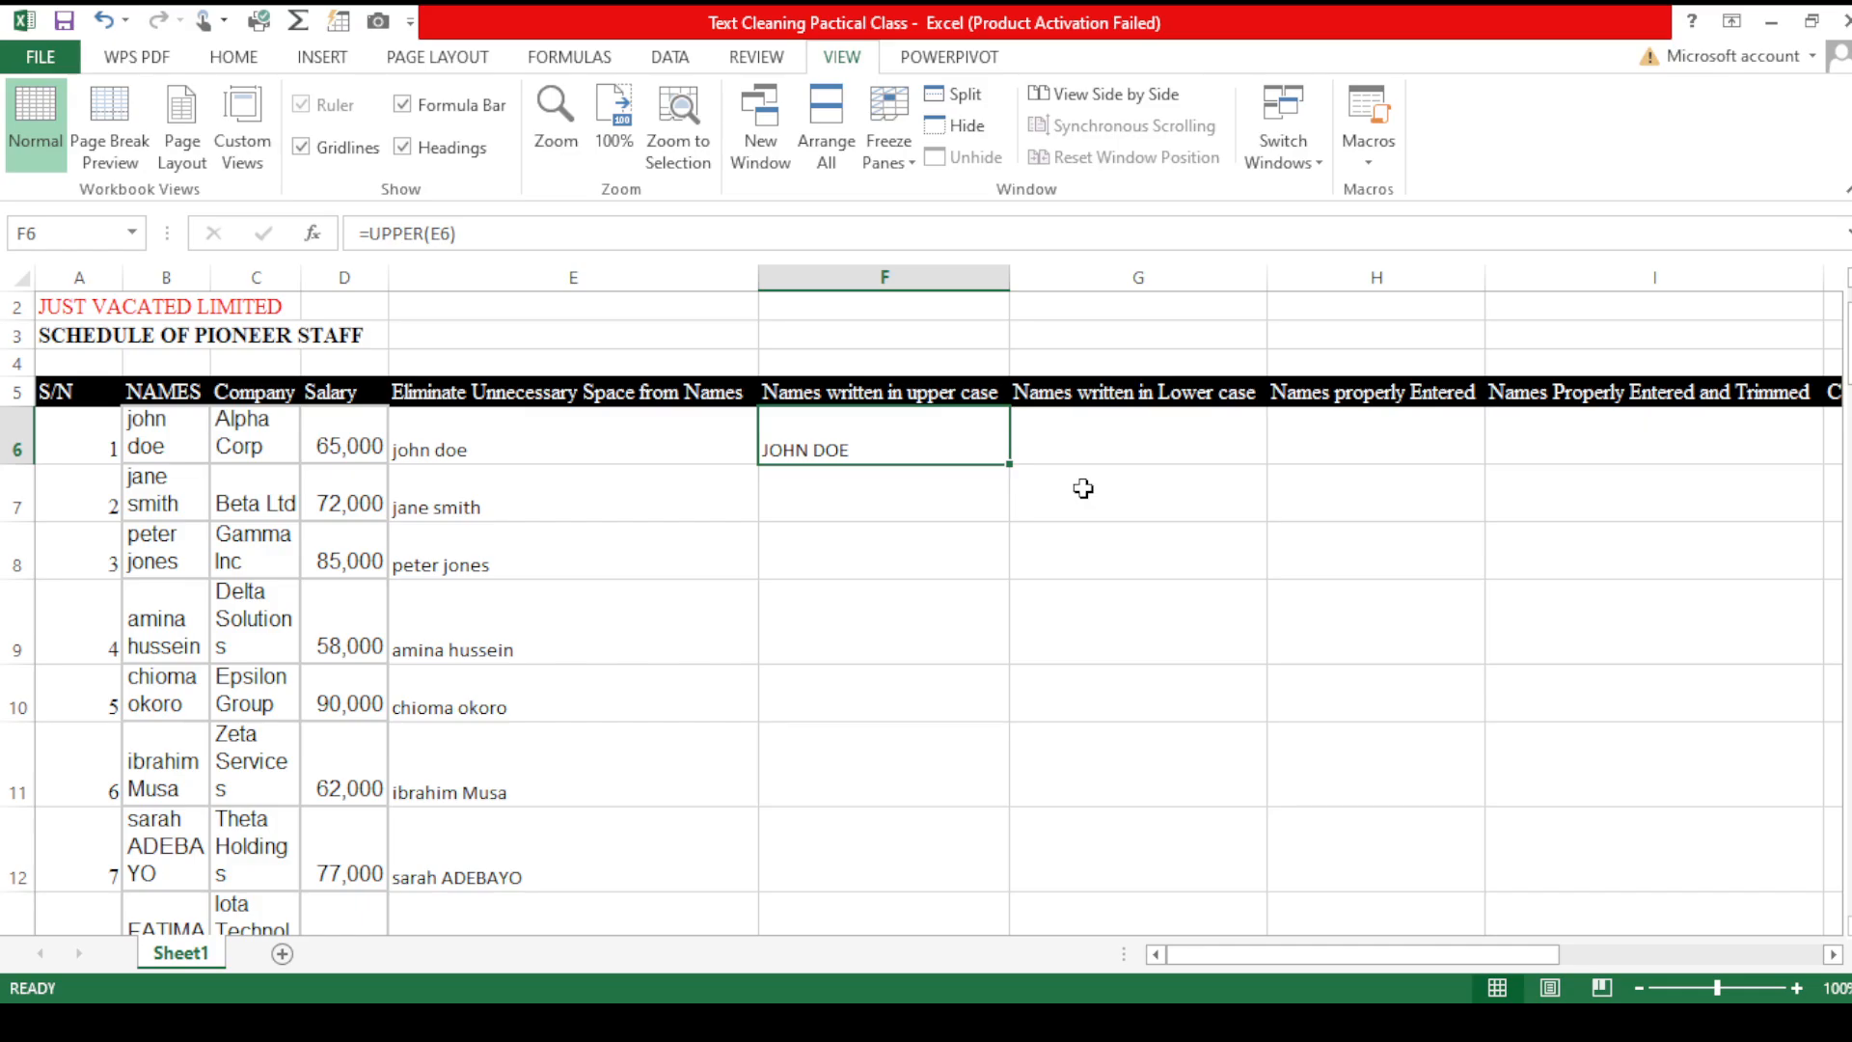
{"action": "left_click", "coordinate": [1010, 465]}
{"action": "double_click", "coordinate": [1010, 465]}
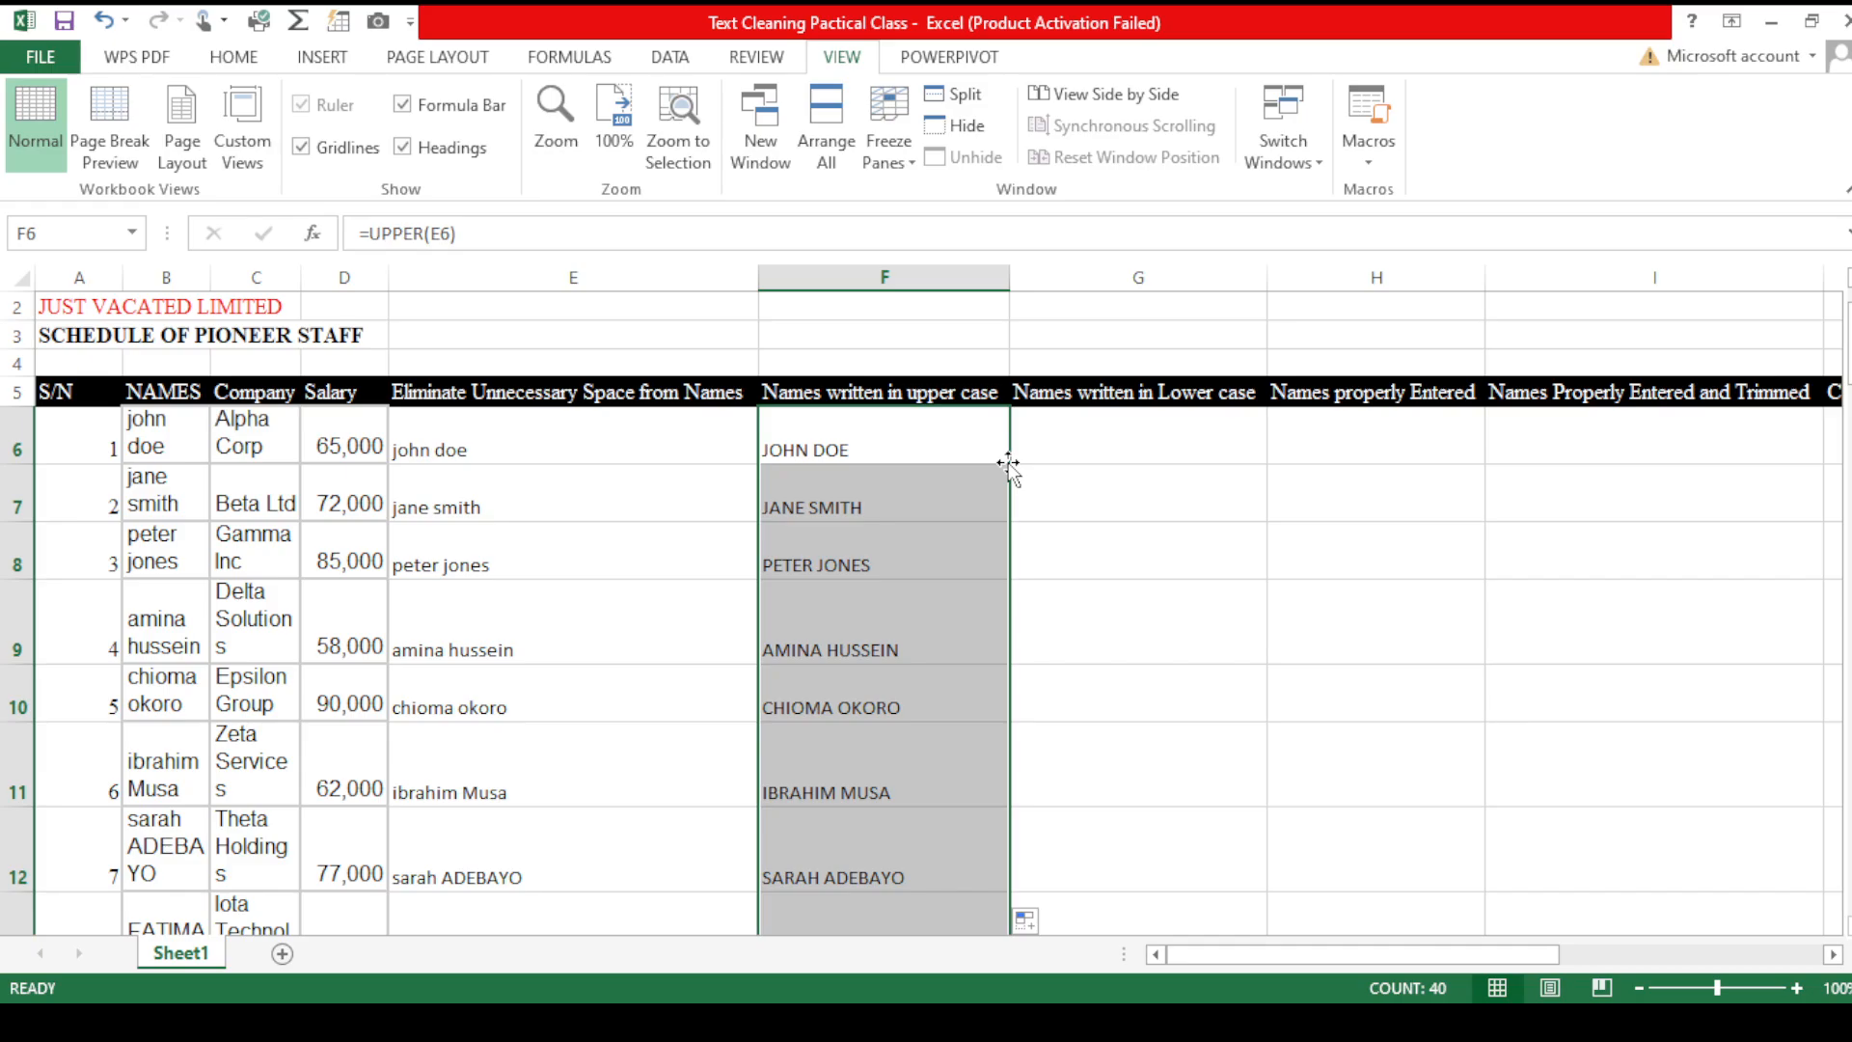
- Enter a LOWER formula in G6 converting the upper-case name in F6 to lower case
{"action": "left_click", "coordinate": [1125, 459]}
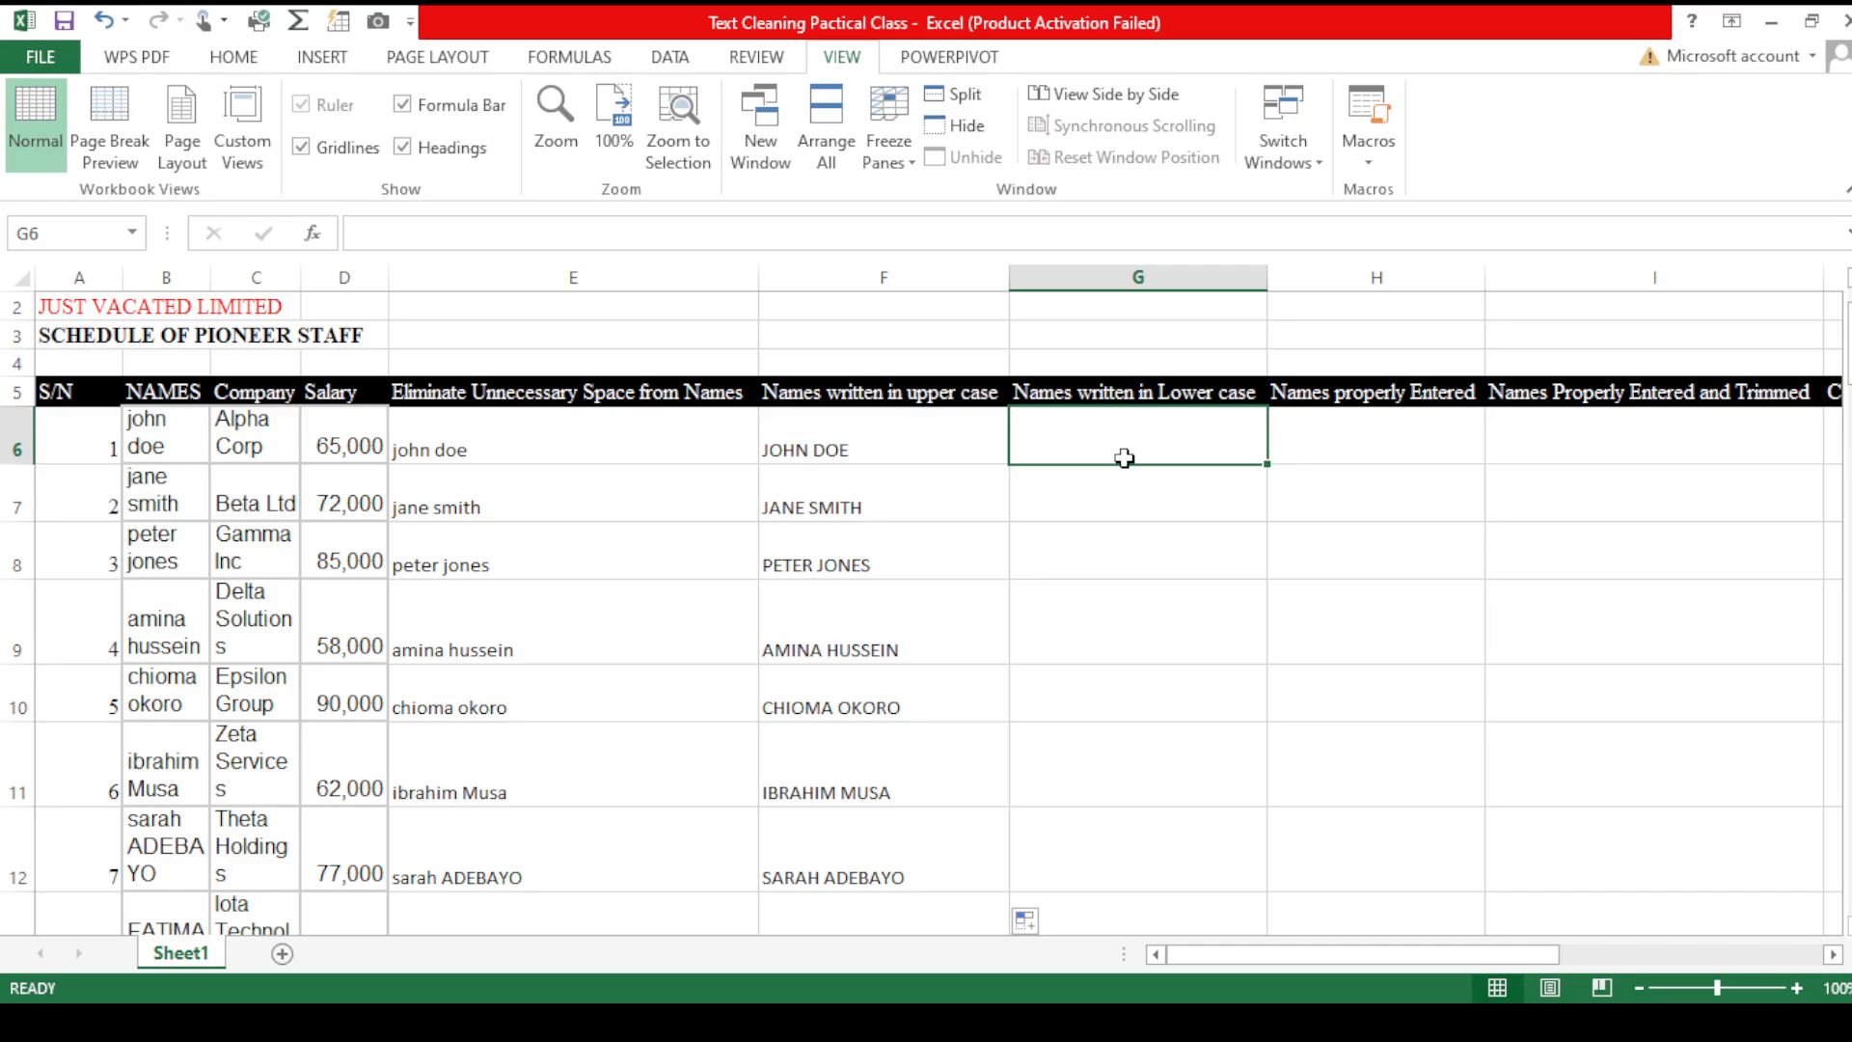
{"action": "type", "text": "=lowe"}
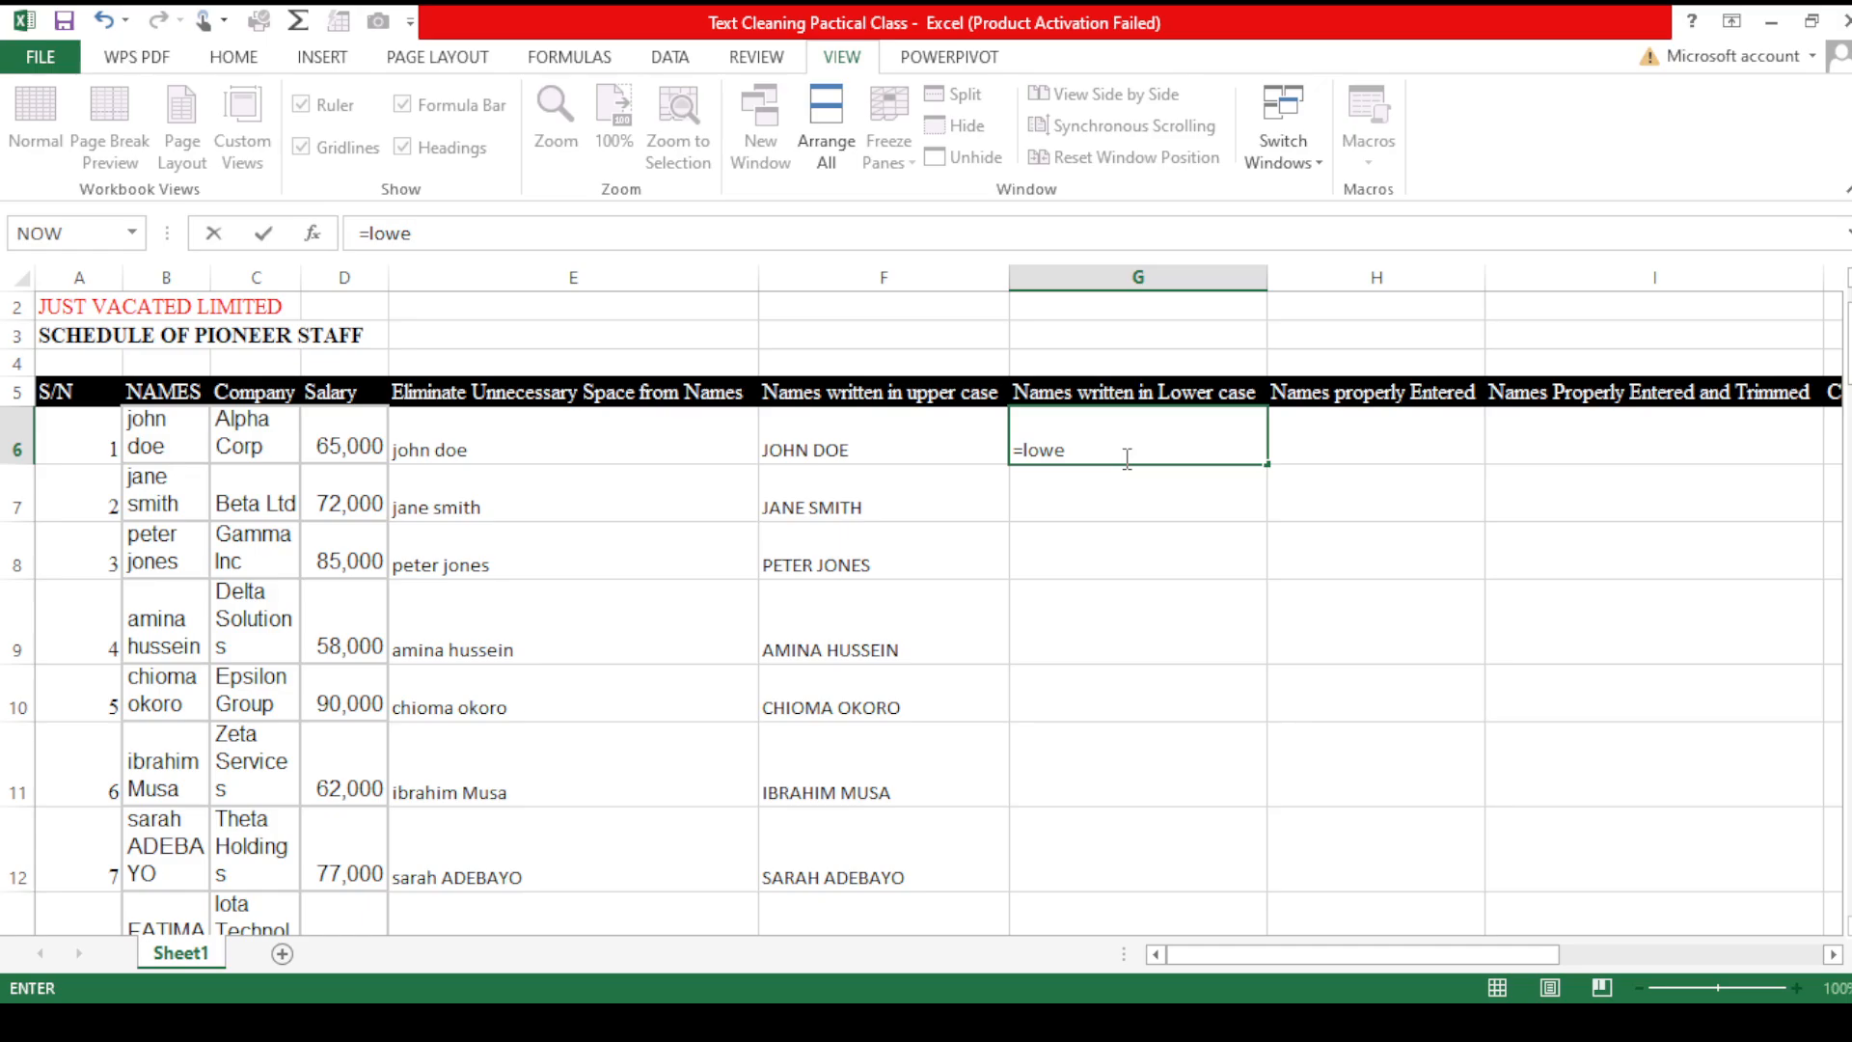
{"action": "key", "text": "Tab"}
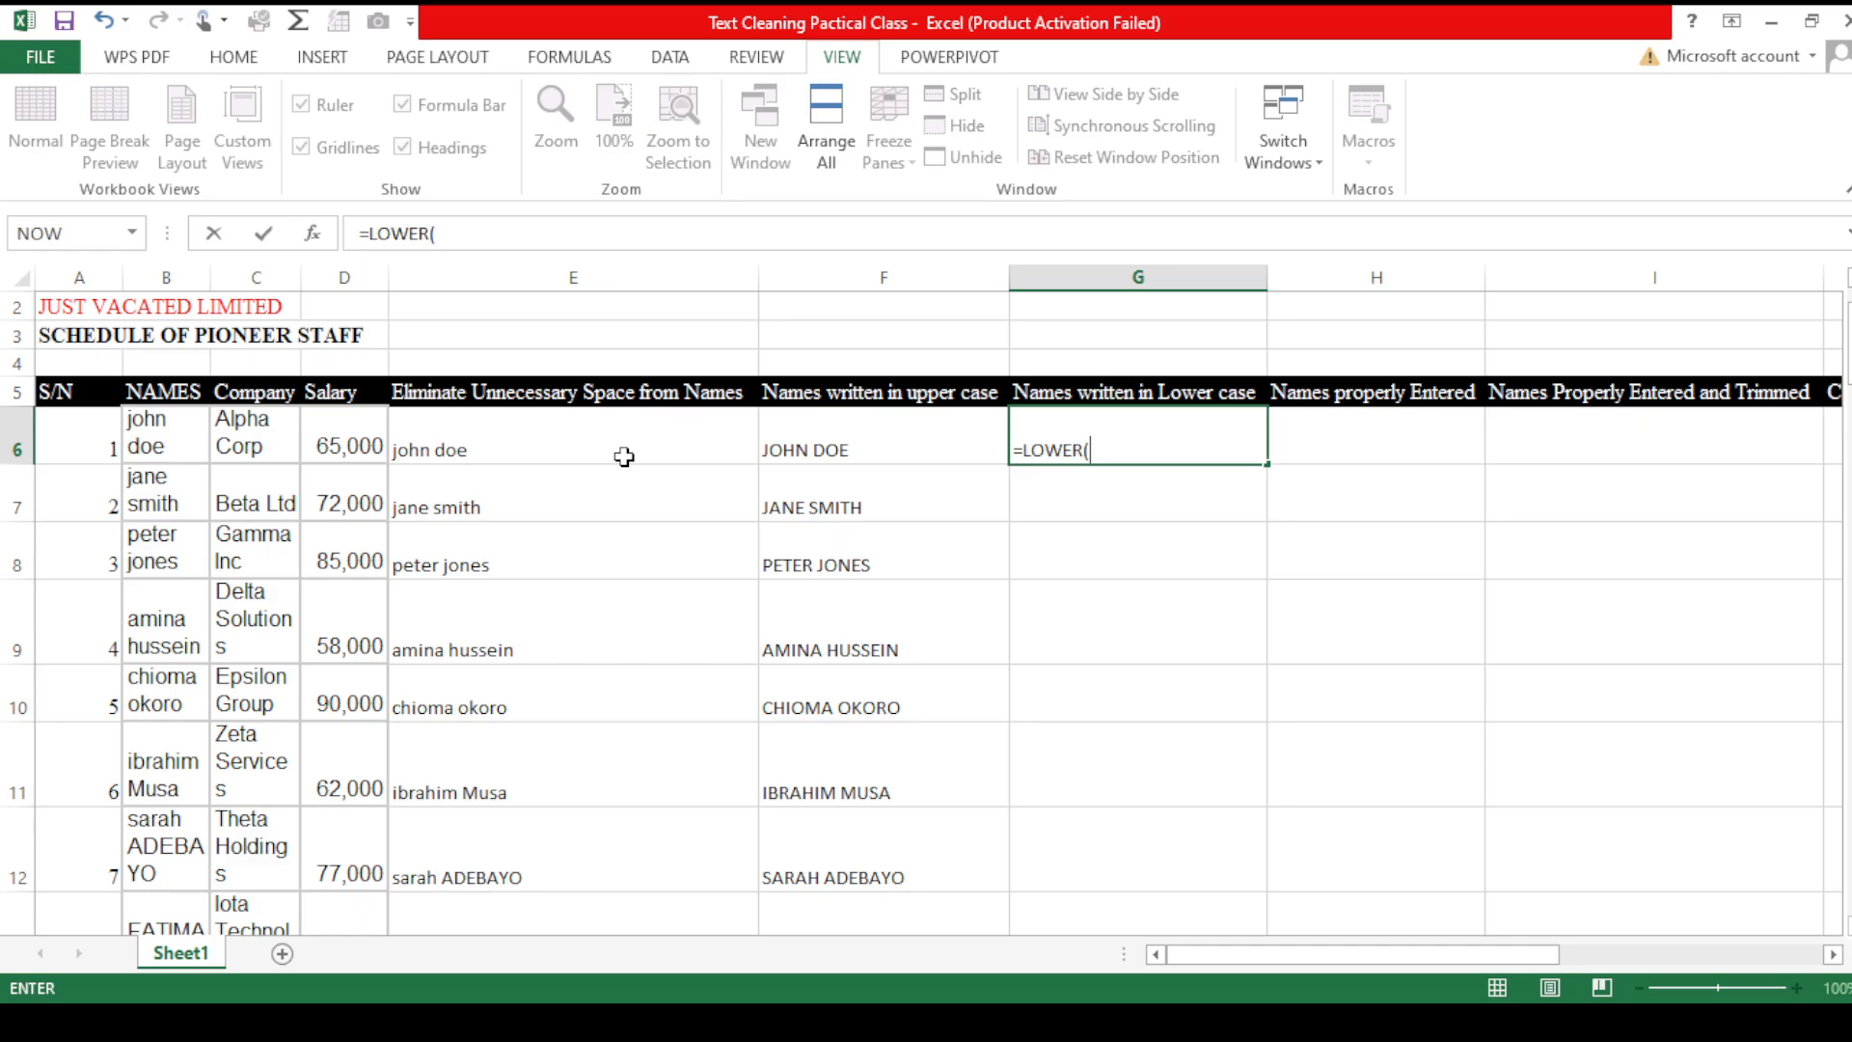
{"action": "left_click", "coordinate": [900, 434]}
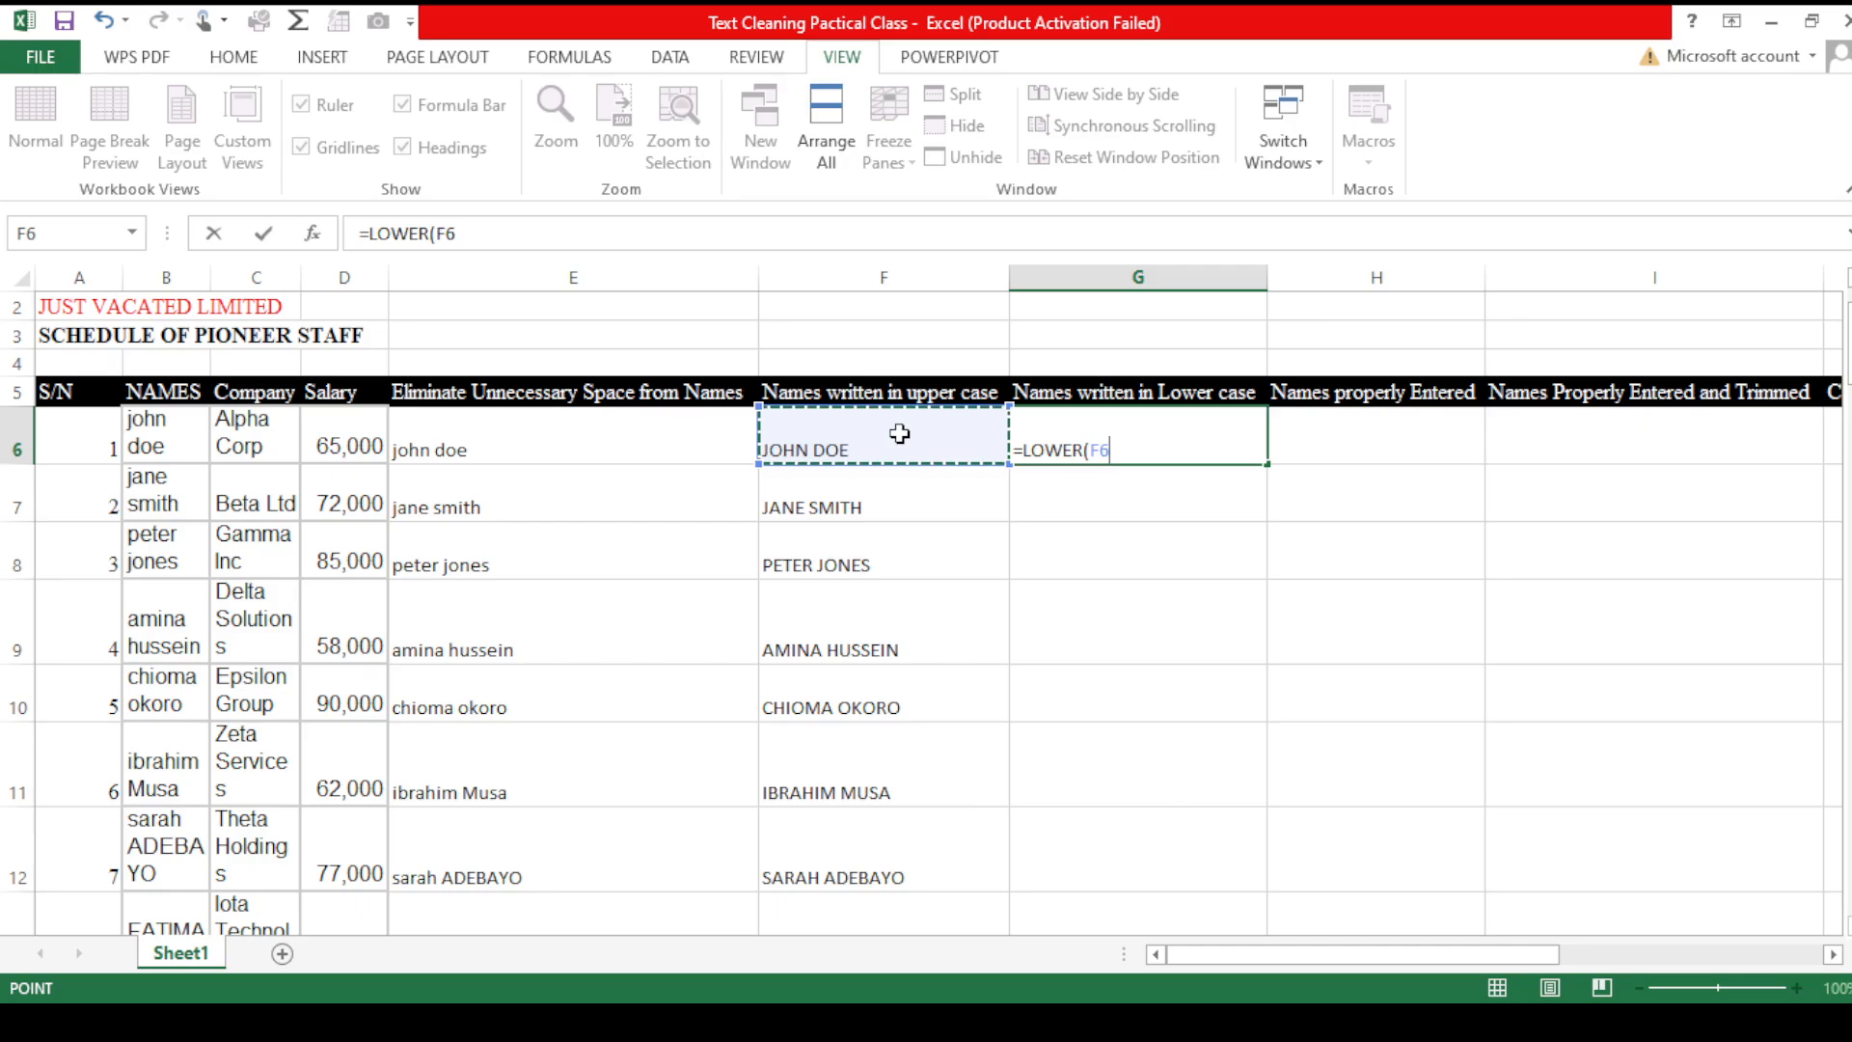
{"action": "key", "text": "Return"}
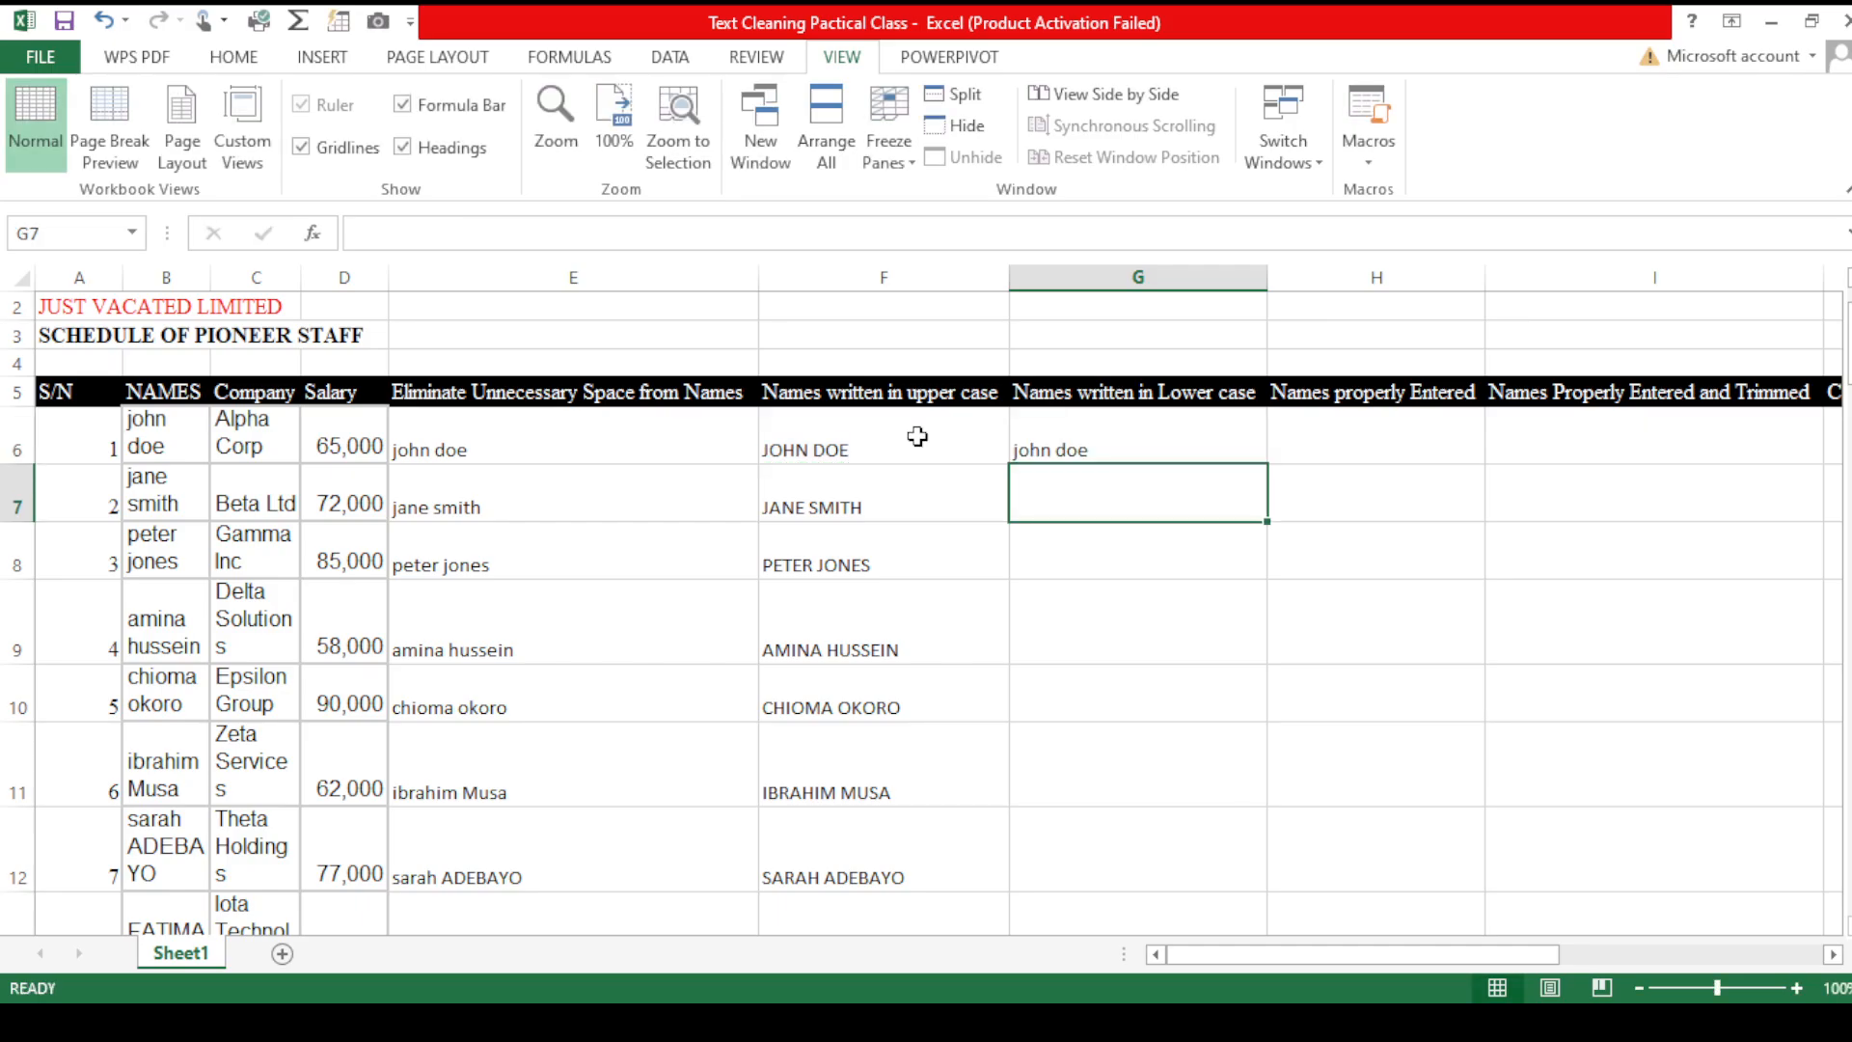
- Fill the LOWER formula down the Names written in Lower case column
{"action": "left_click", "coordinate": [1196, 439]}
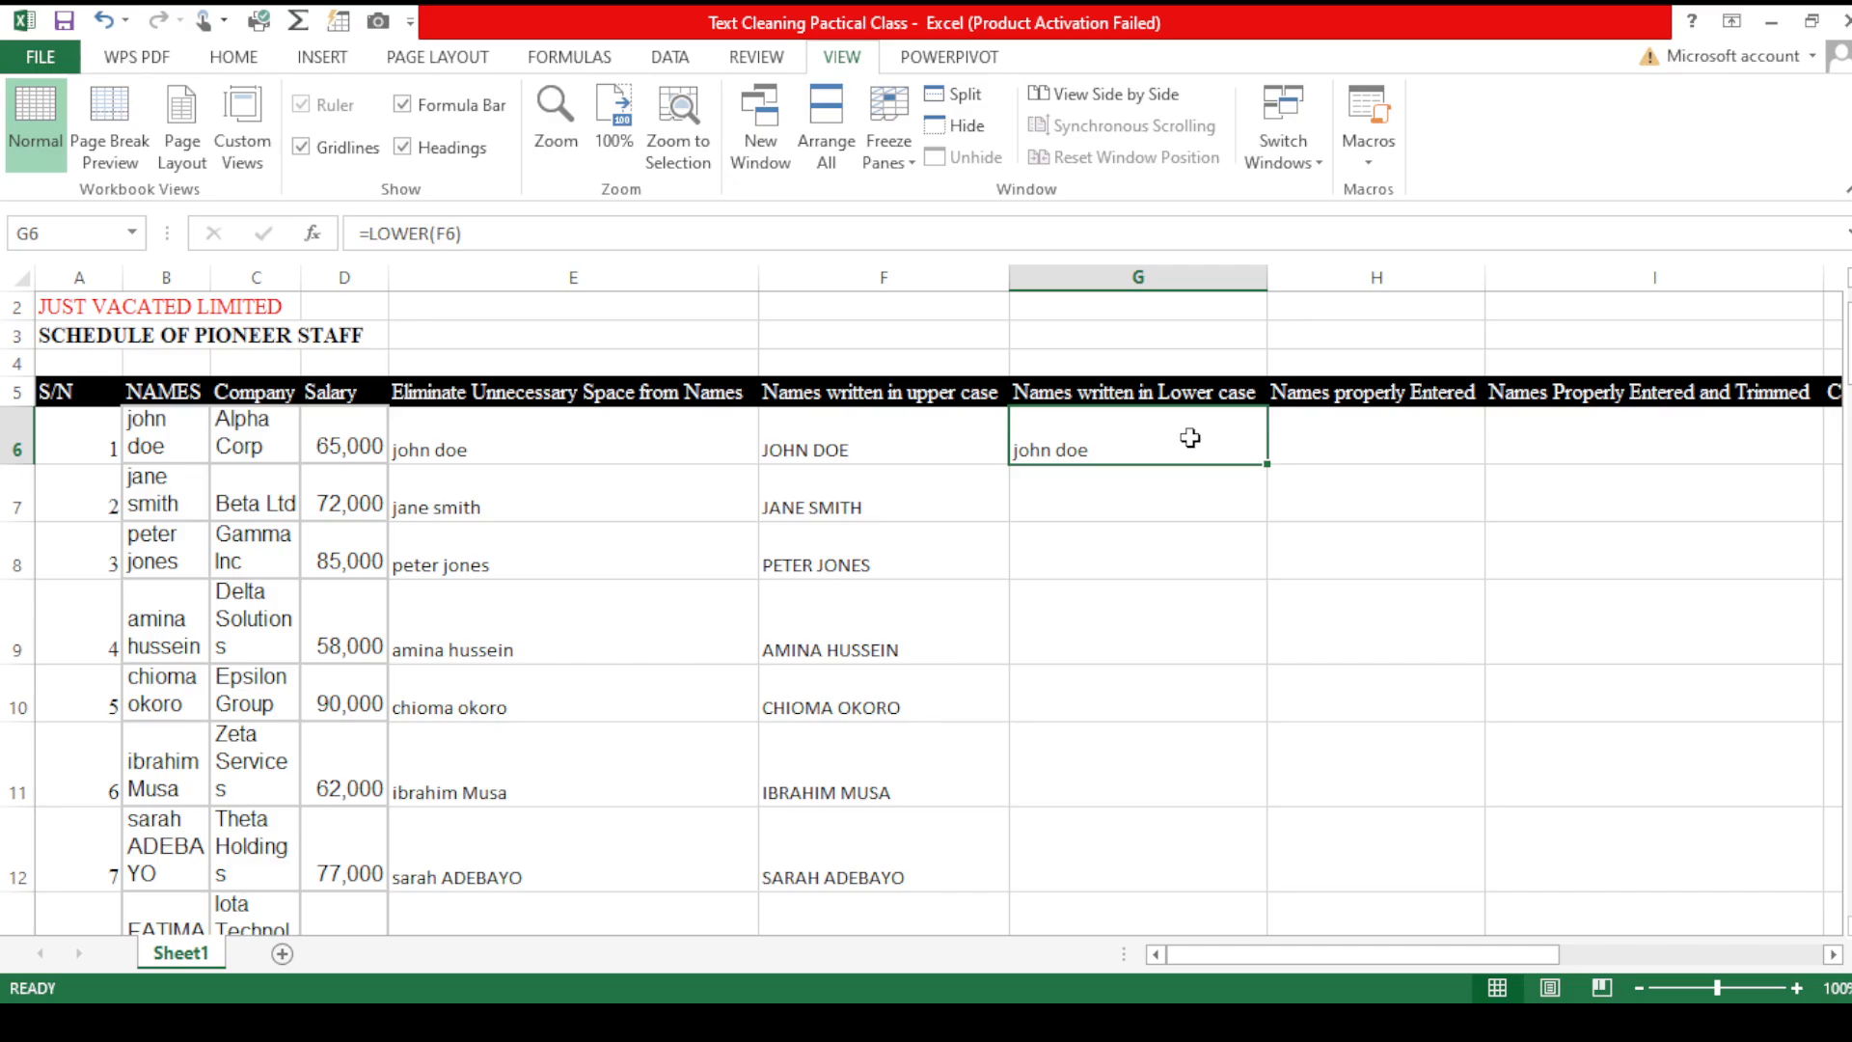
{"action": "left_click", "coordinate": [1408, 425]}
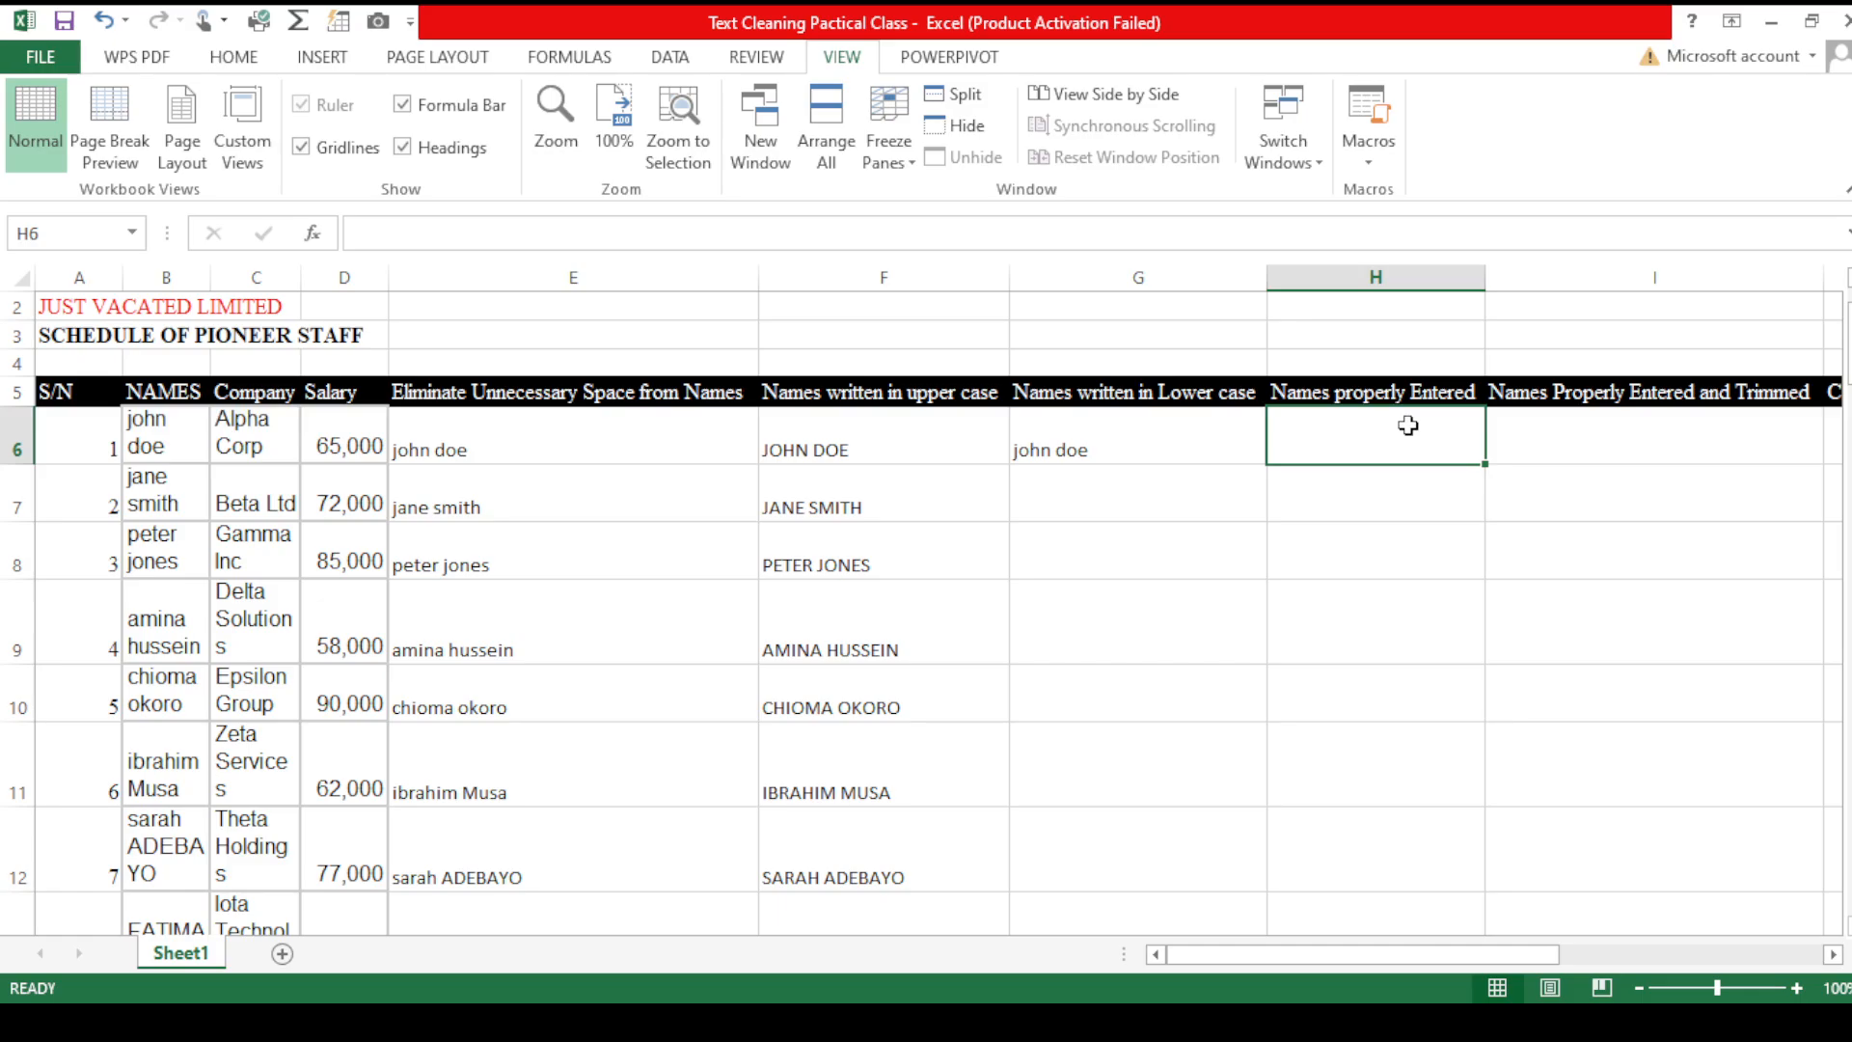
{"action": "left_click", "coordinate": [1186, 438]}
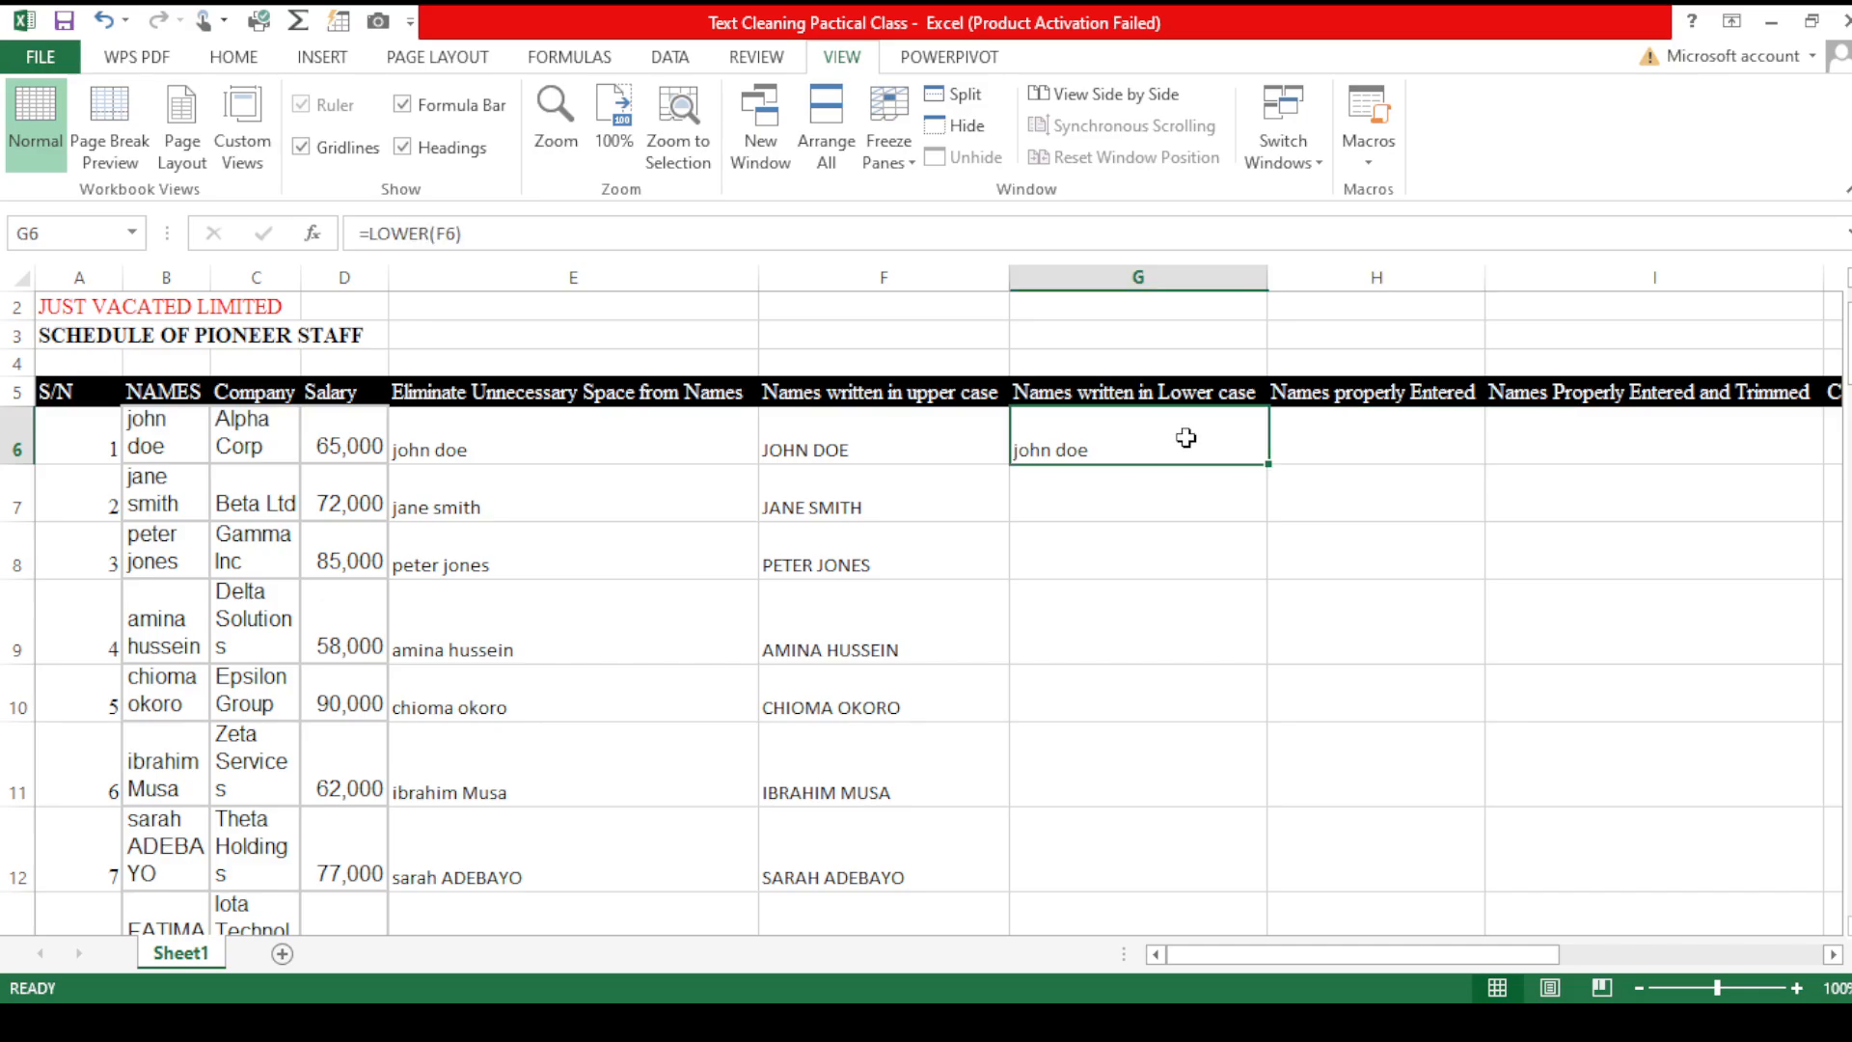
{"action": "double_click", "coordinate": [1271, 462]}
- Enter a PROPER formula in H6 capitalising the lower-case name in G6
{"action": "left_click", "coordinate": [1314, 443]}
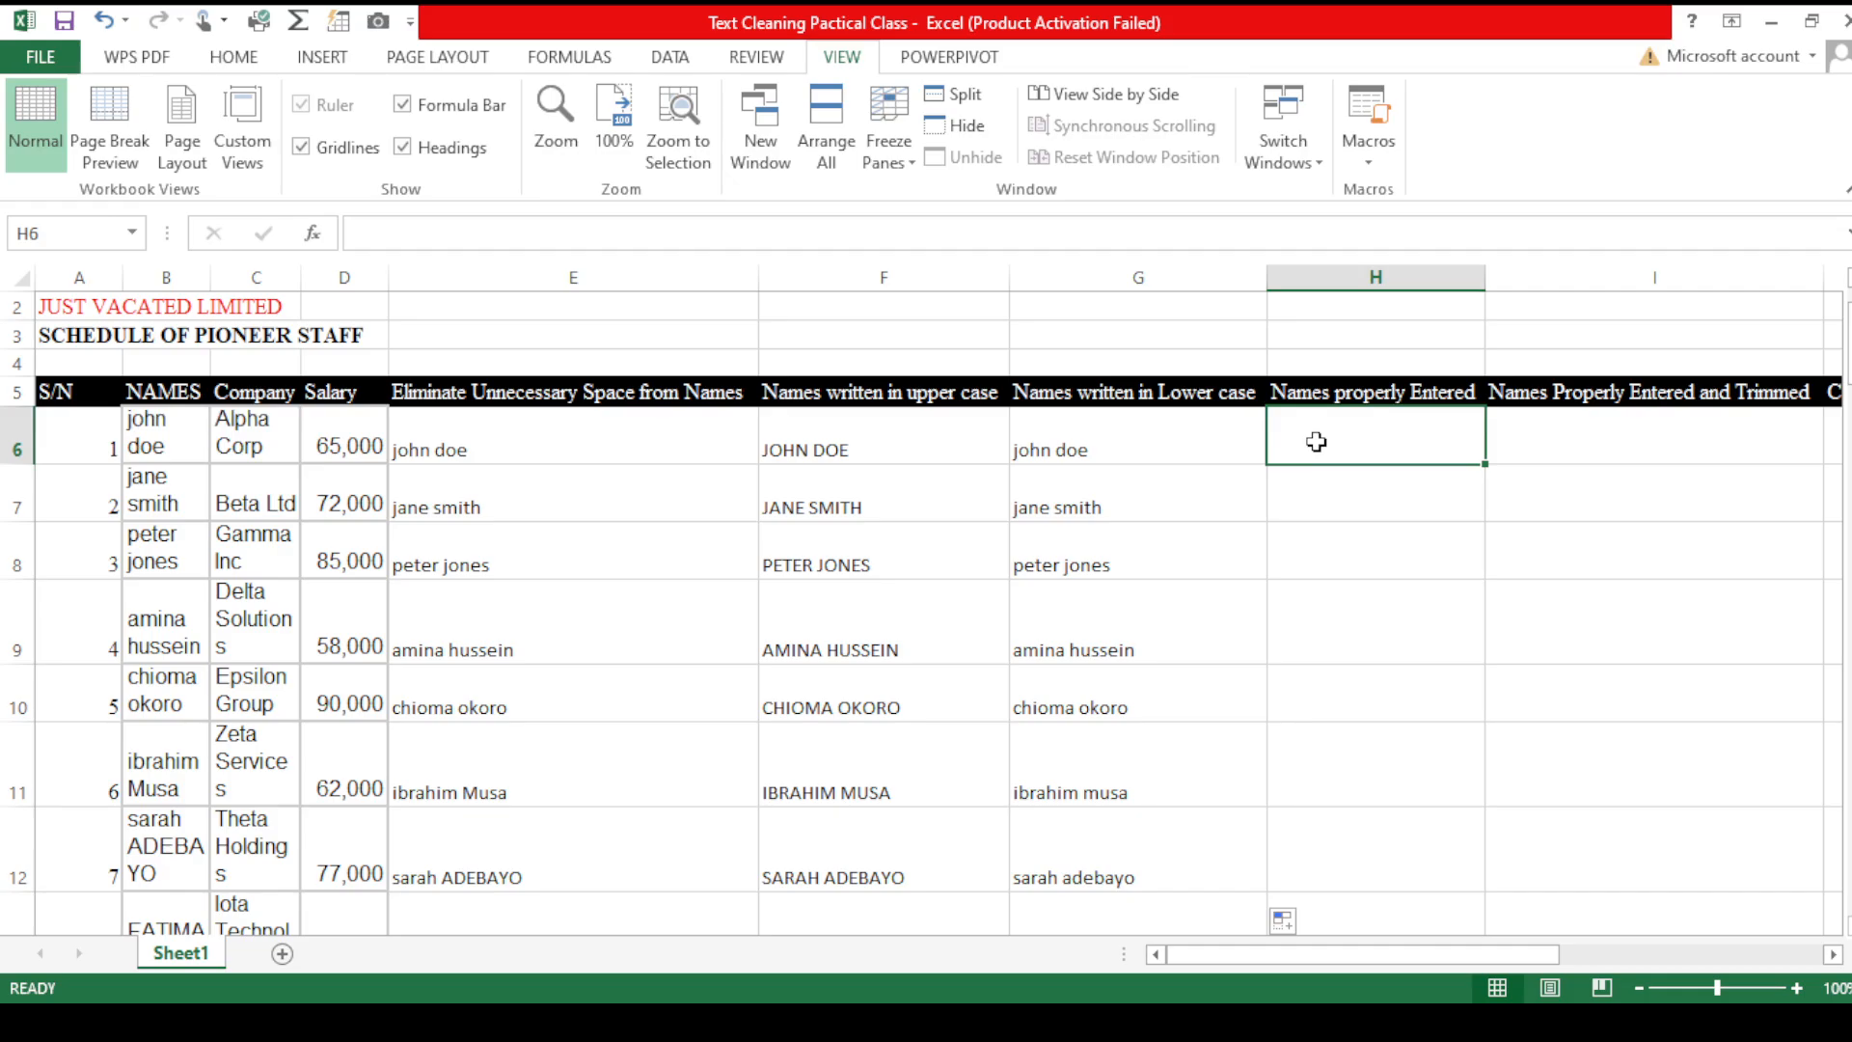
{"action": "type", "text": "=prop"}
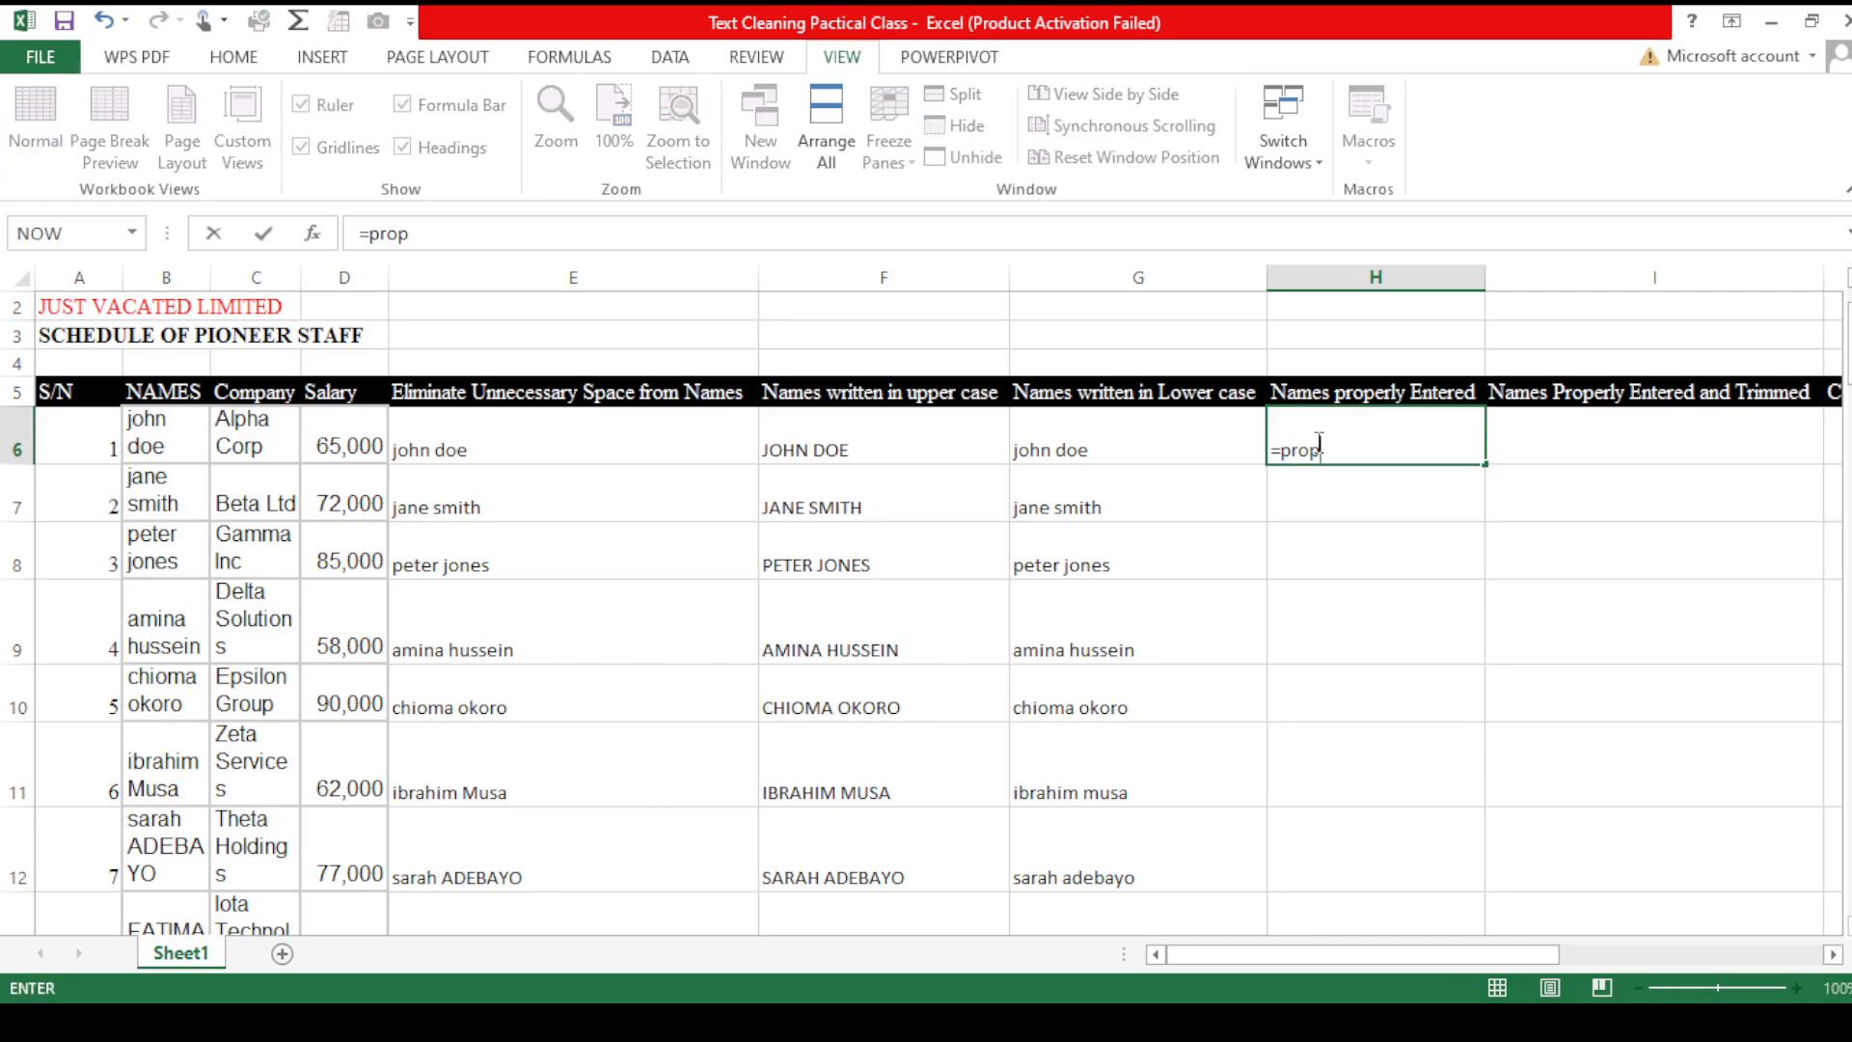
{"action": "key", "text": "Tab"}
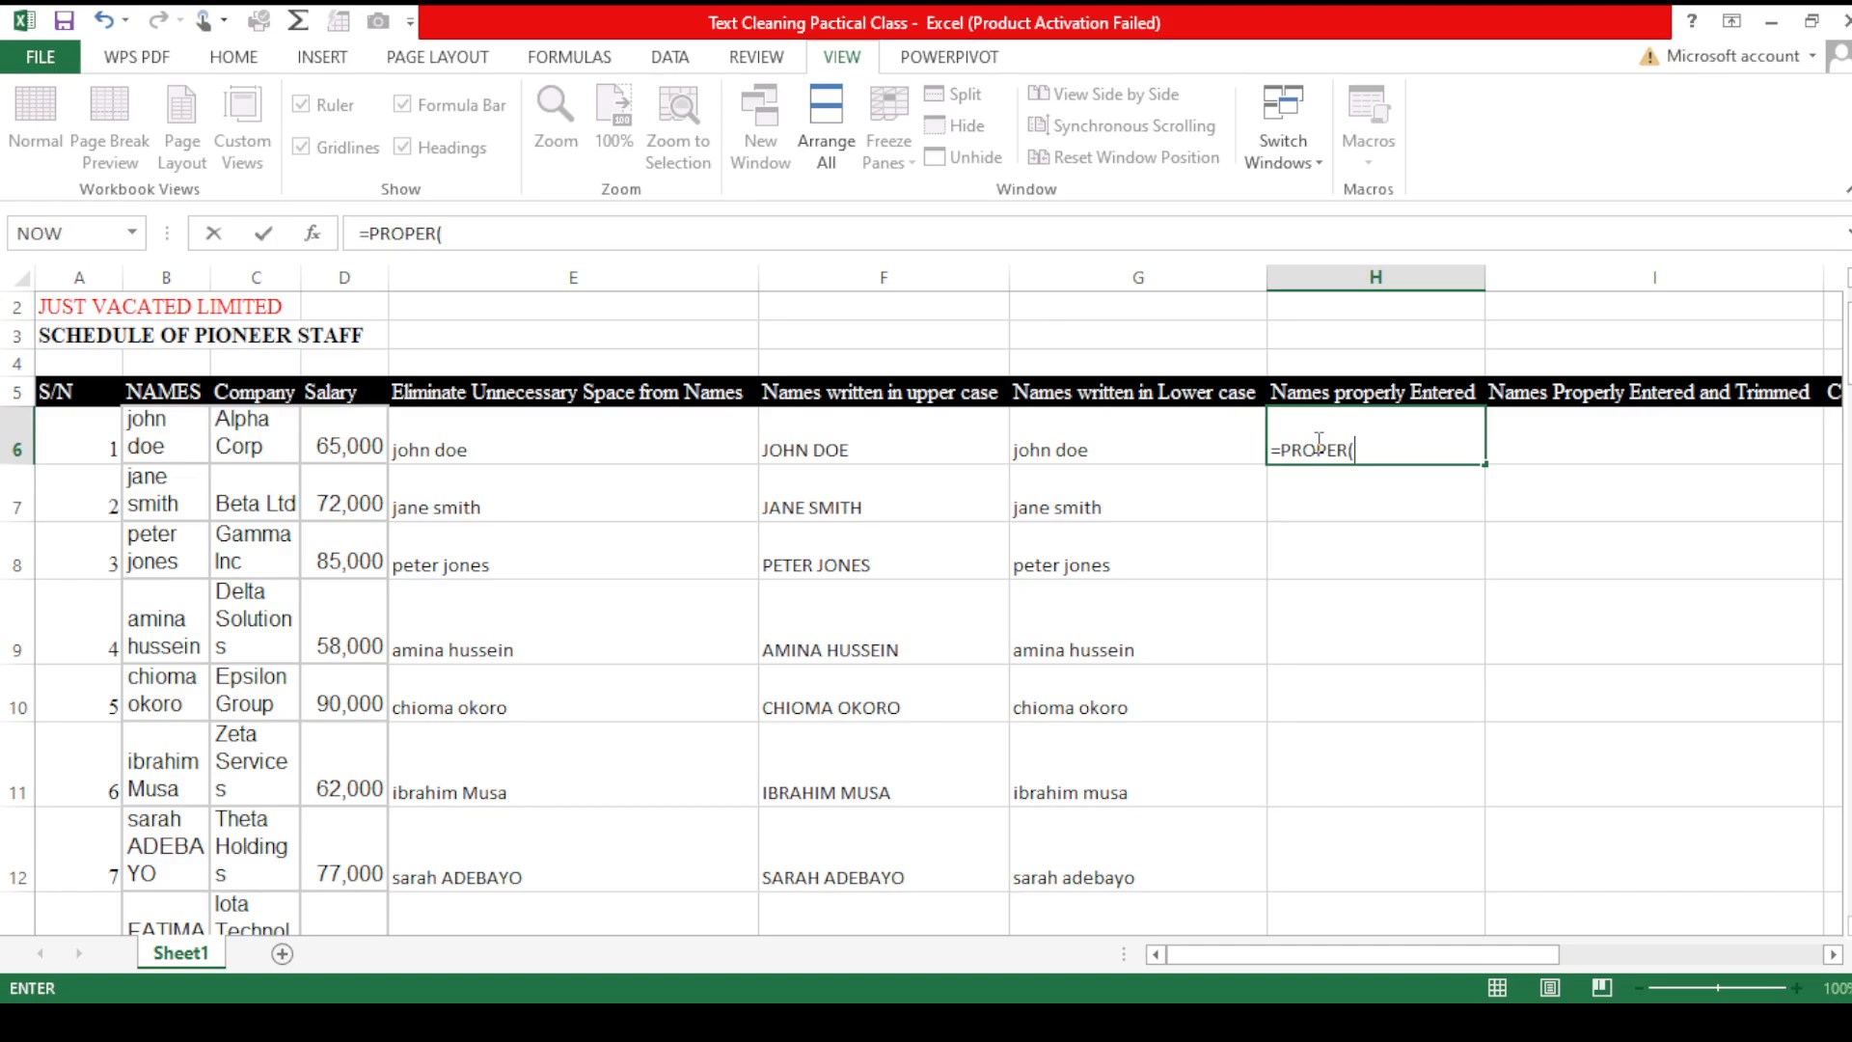
{"action": "left_click", "coordinate": [1109, 446]}
{"action": "type", "text": ")"}
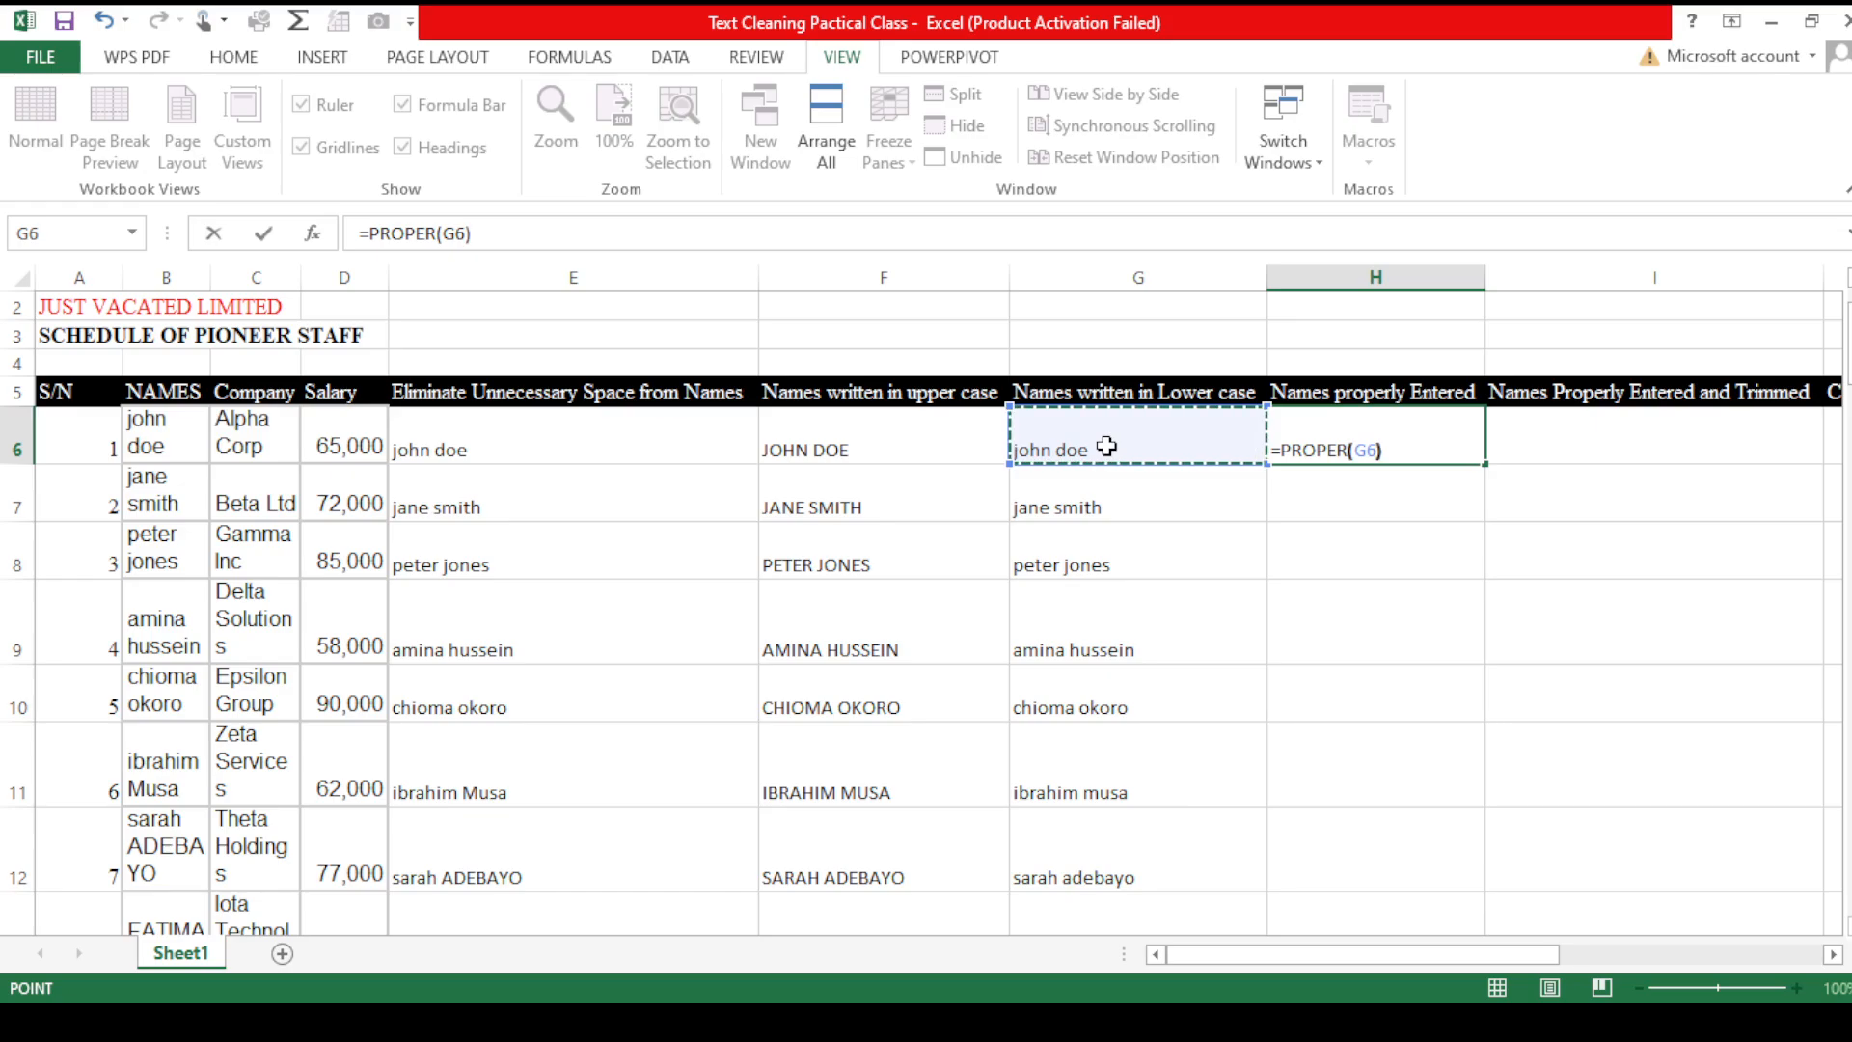
{"action": "key", "text": "Return"}
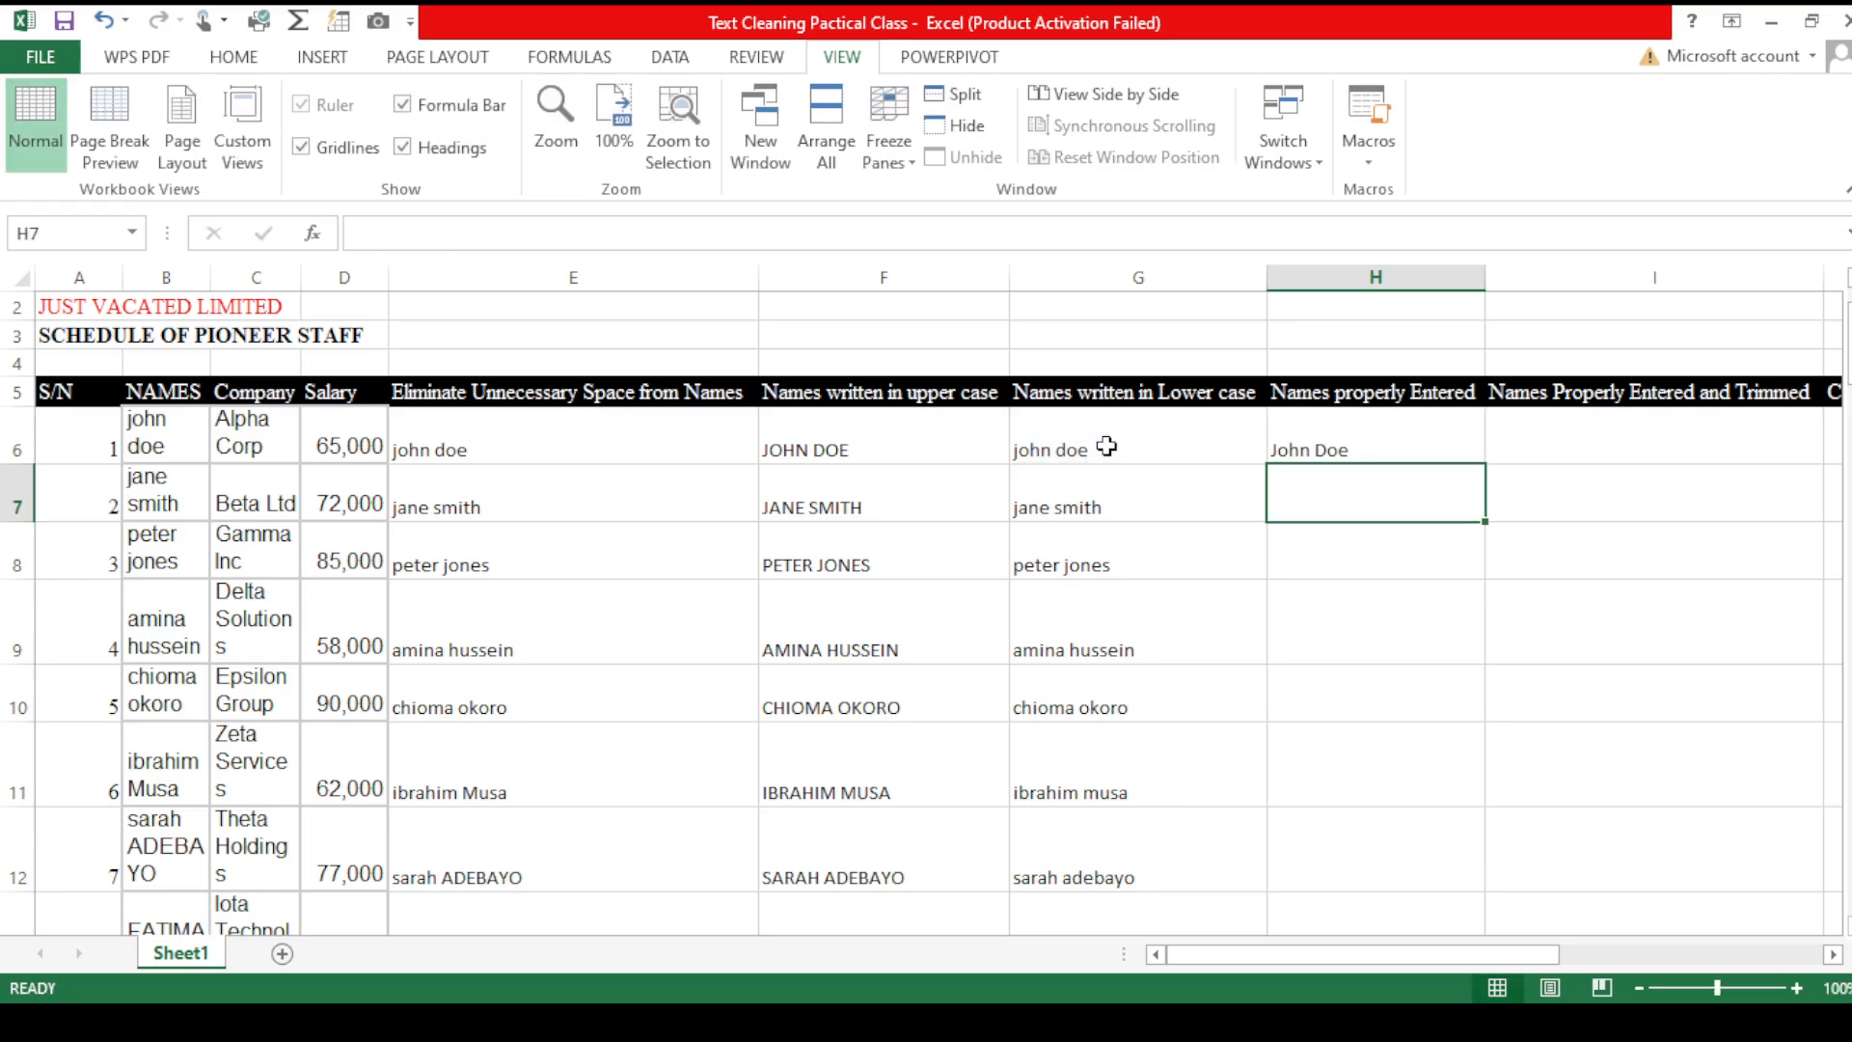
- Fill the PROPER formula down the Names properly Entered column
{"action": "left_click", "coordinate": [1359, 421]}
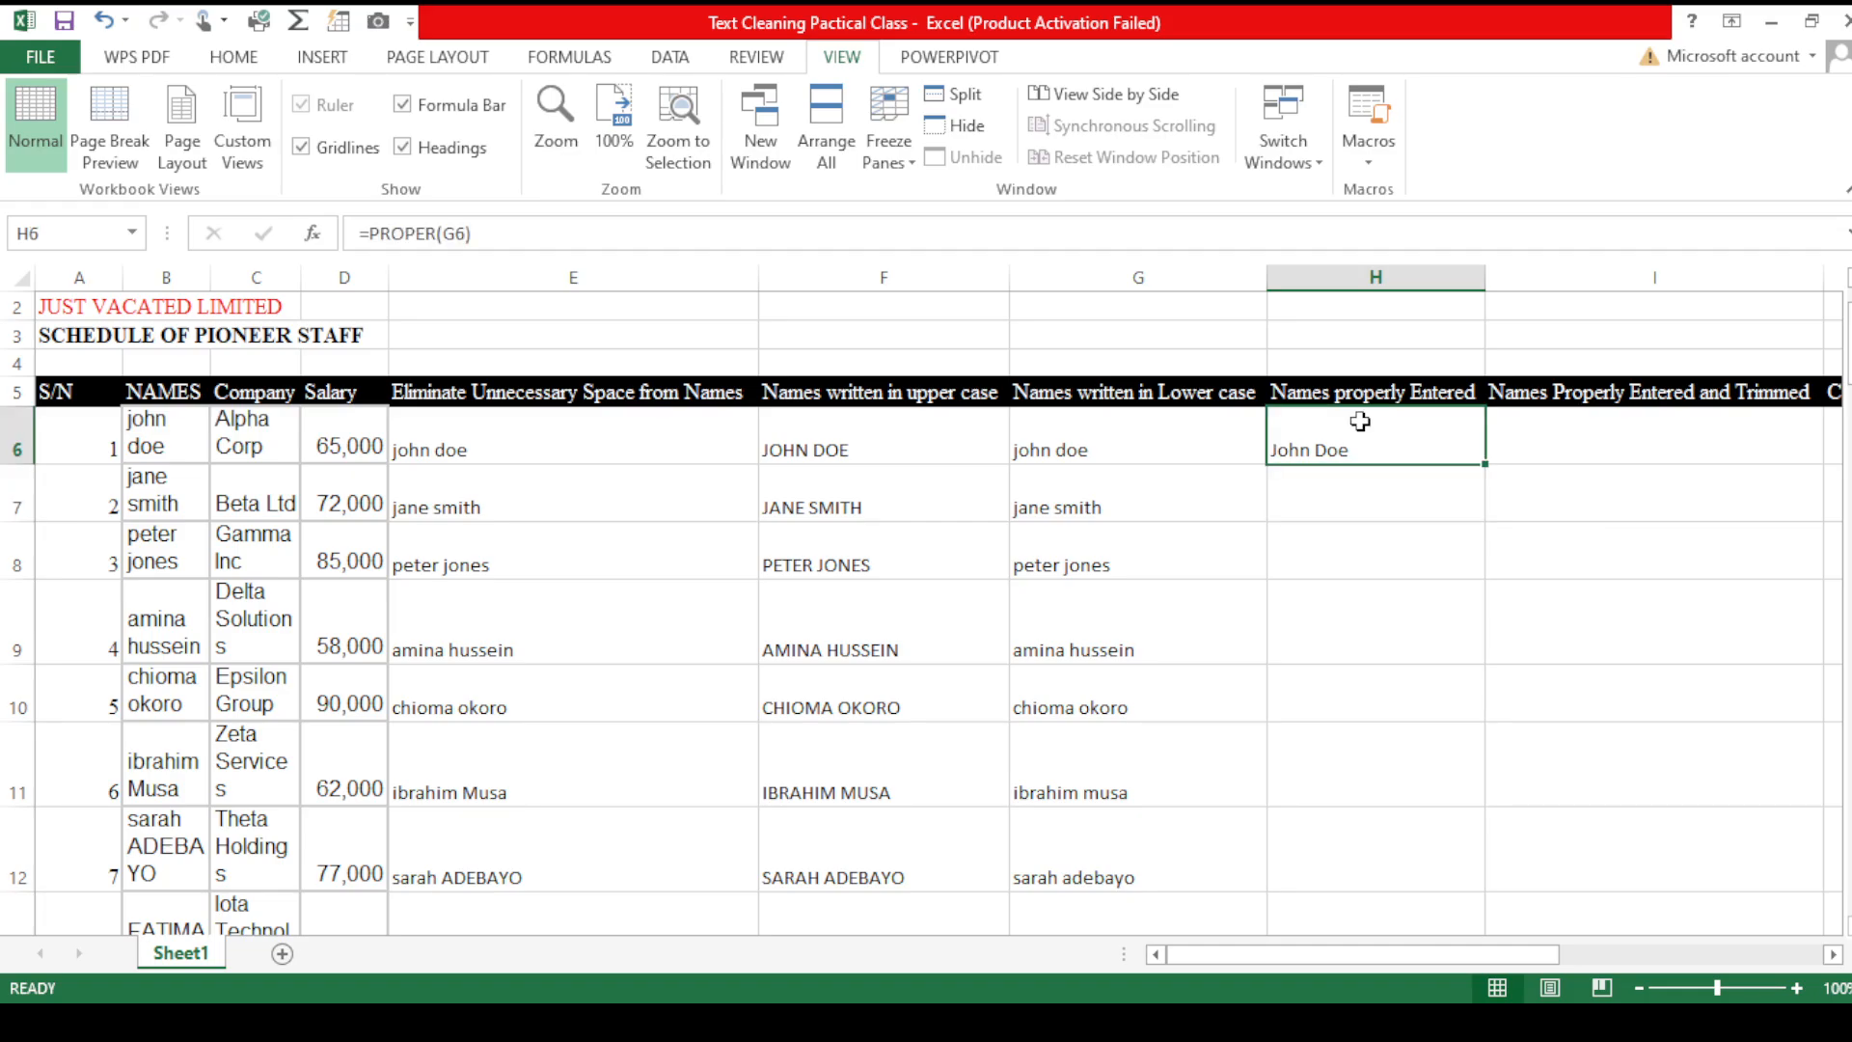
{"action": "double_click", "coordinate": [1486, 461]}
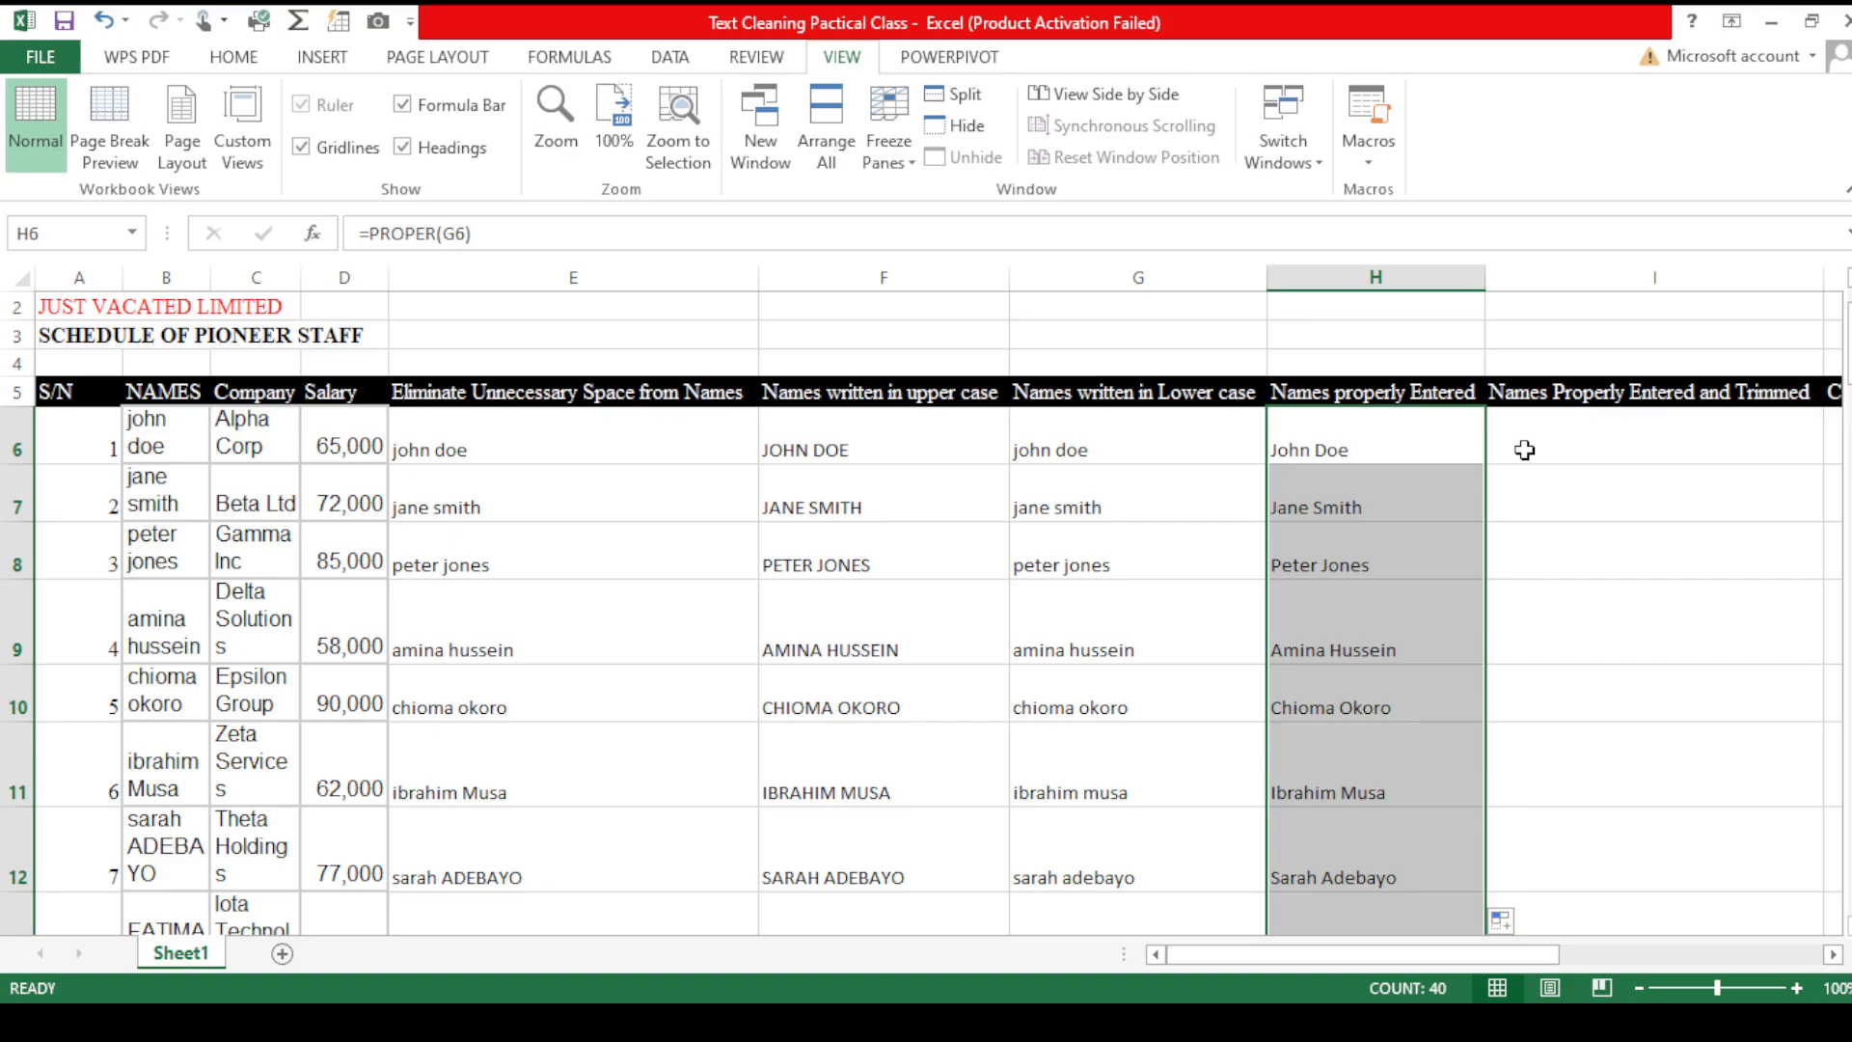
{"action": "left_click", "coordinate": [1559, 445]}
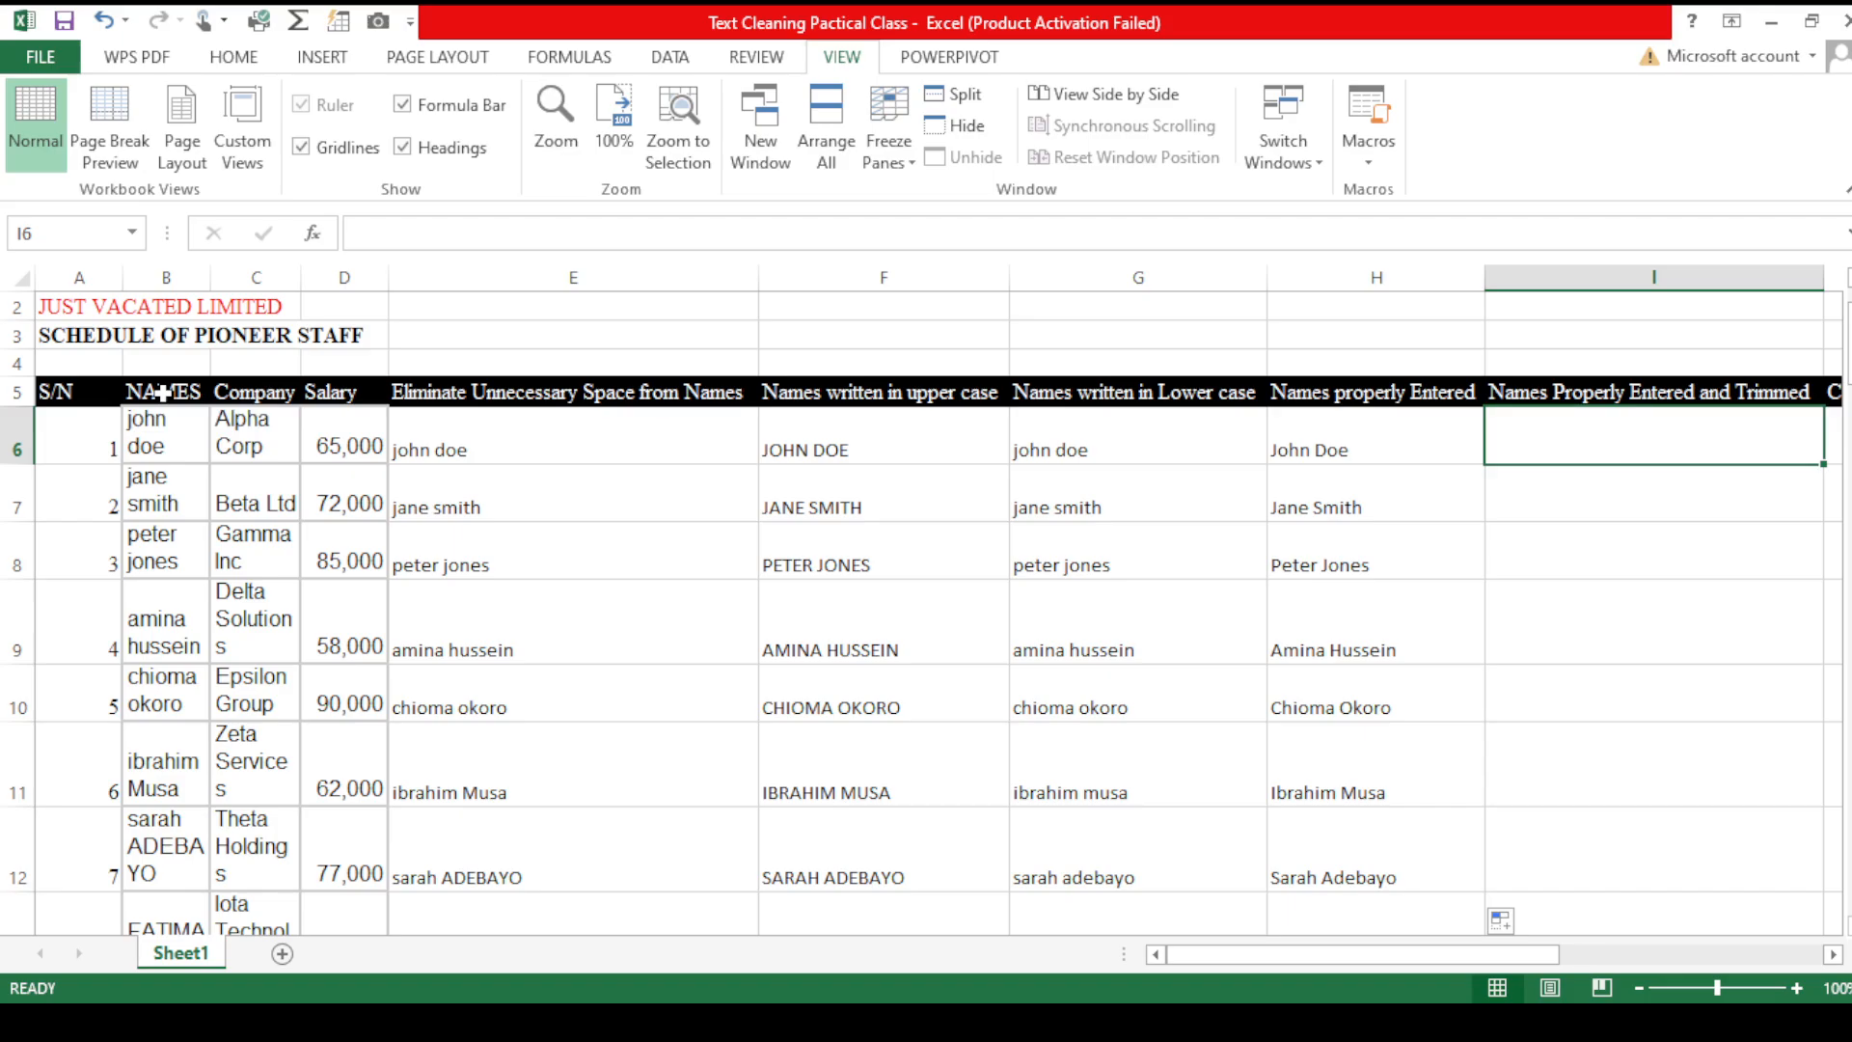
{"action": "left_click", "coordinate": [175, 272]}
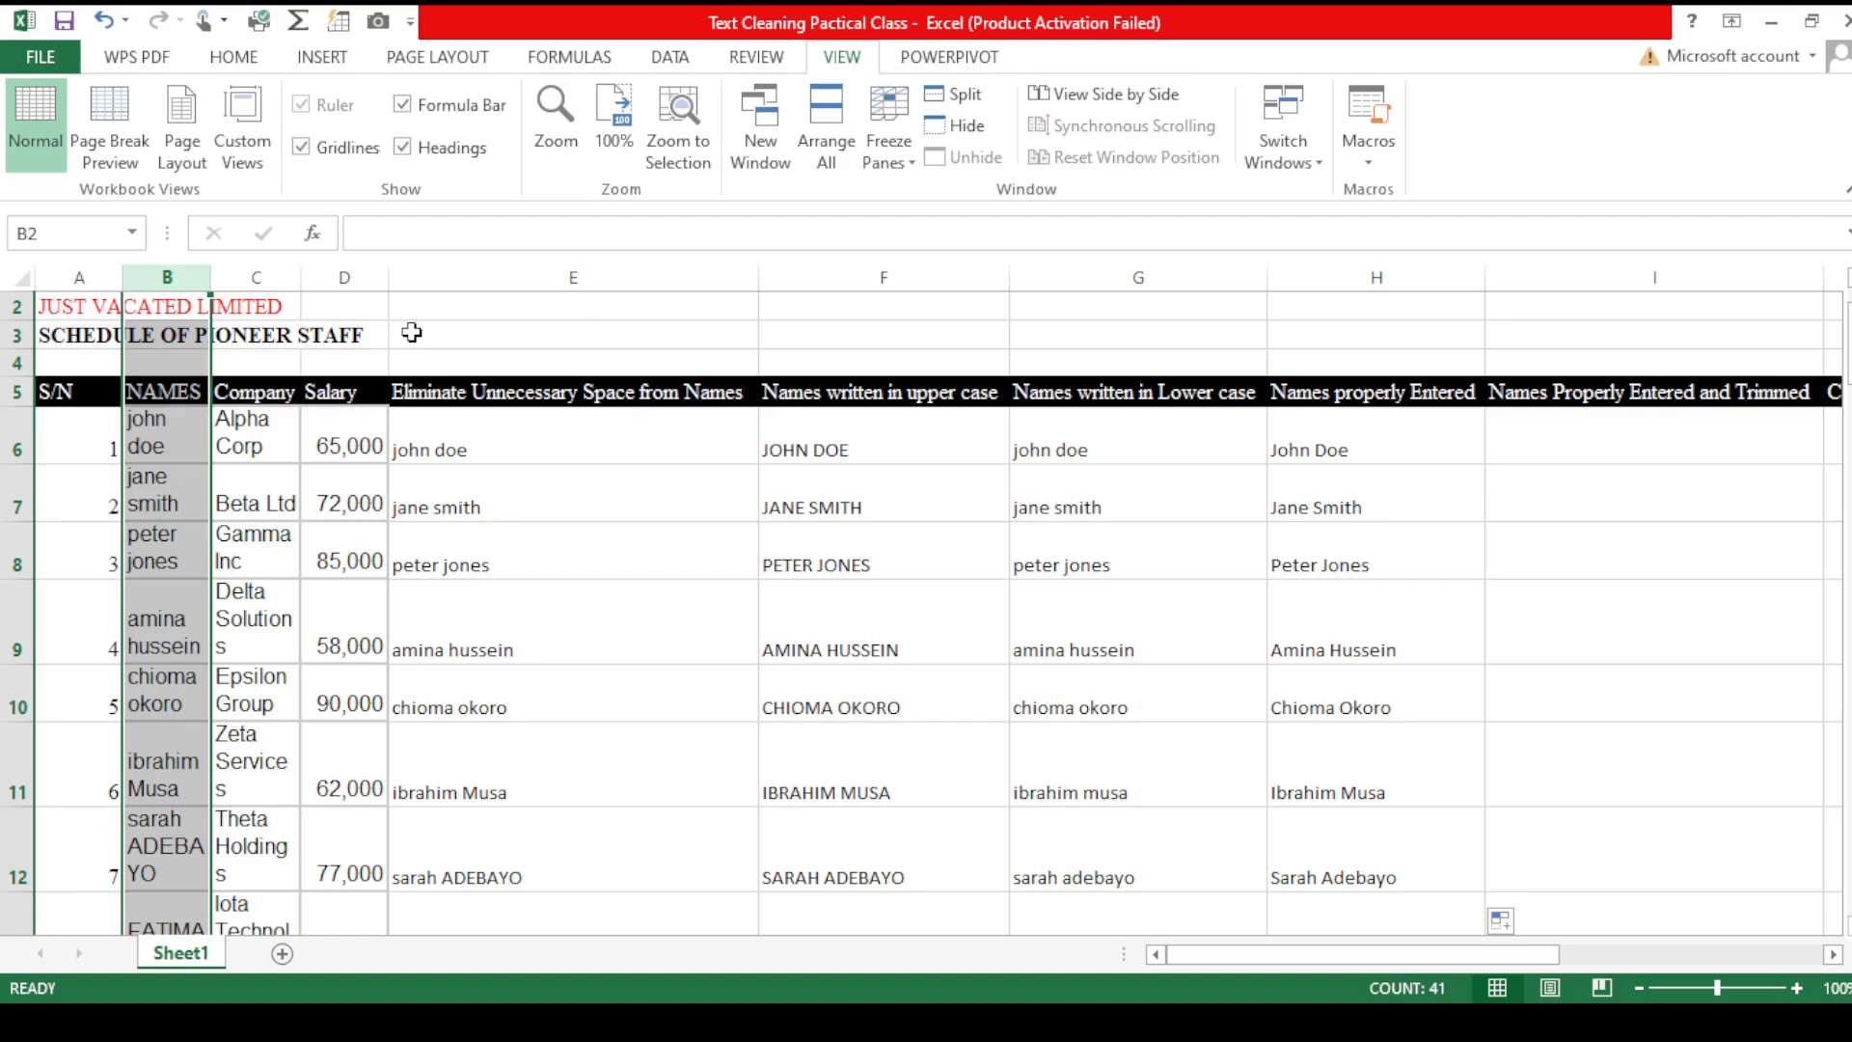
- Enter a formula in I6 applying PROPER to the trimmed name in B6
{"action": "left_click", "coordinate": [1510, 452]}
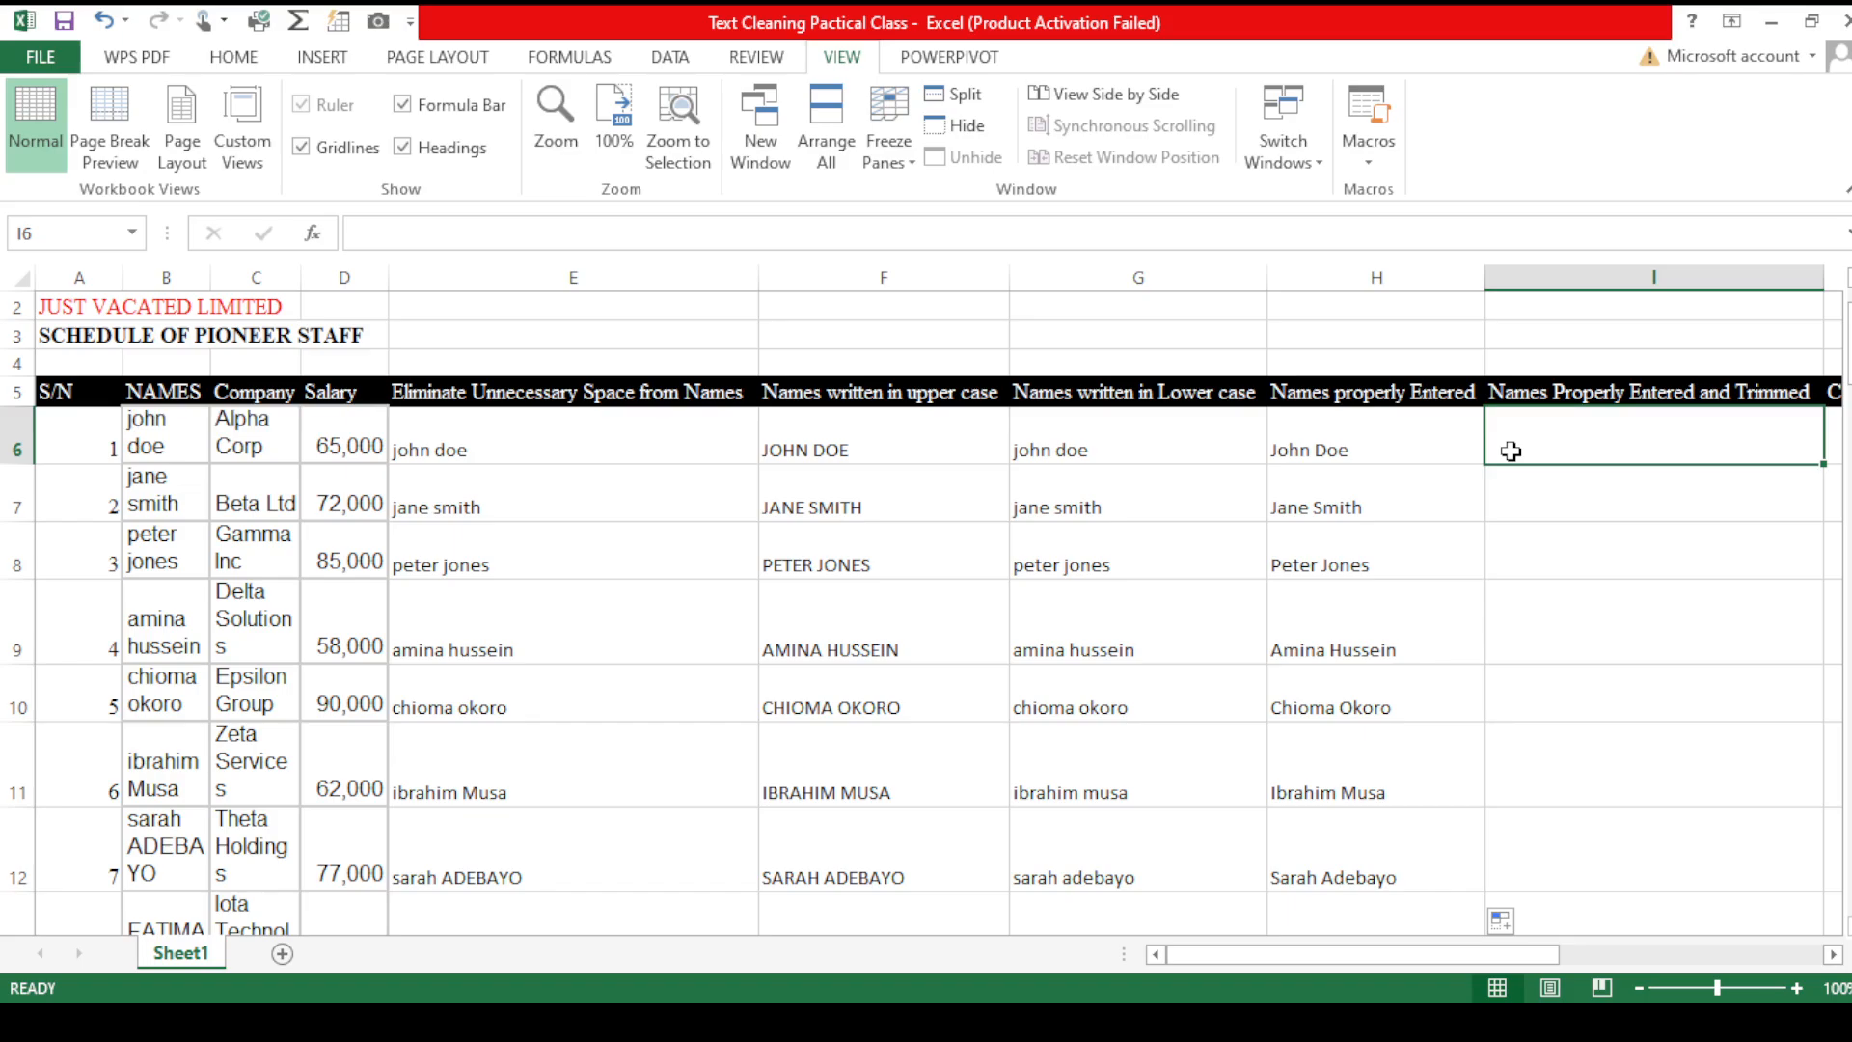
{"action": "type", "text": "="}
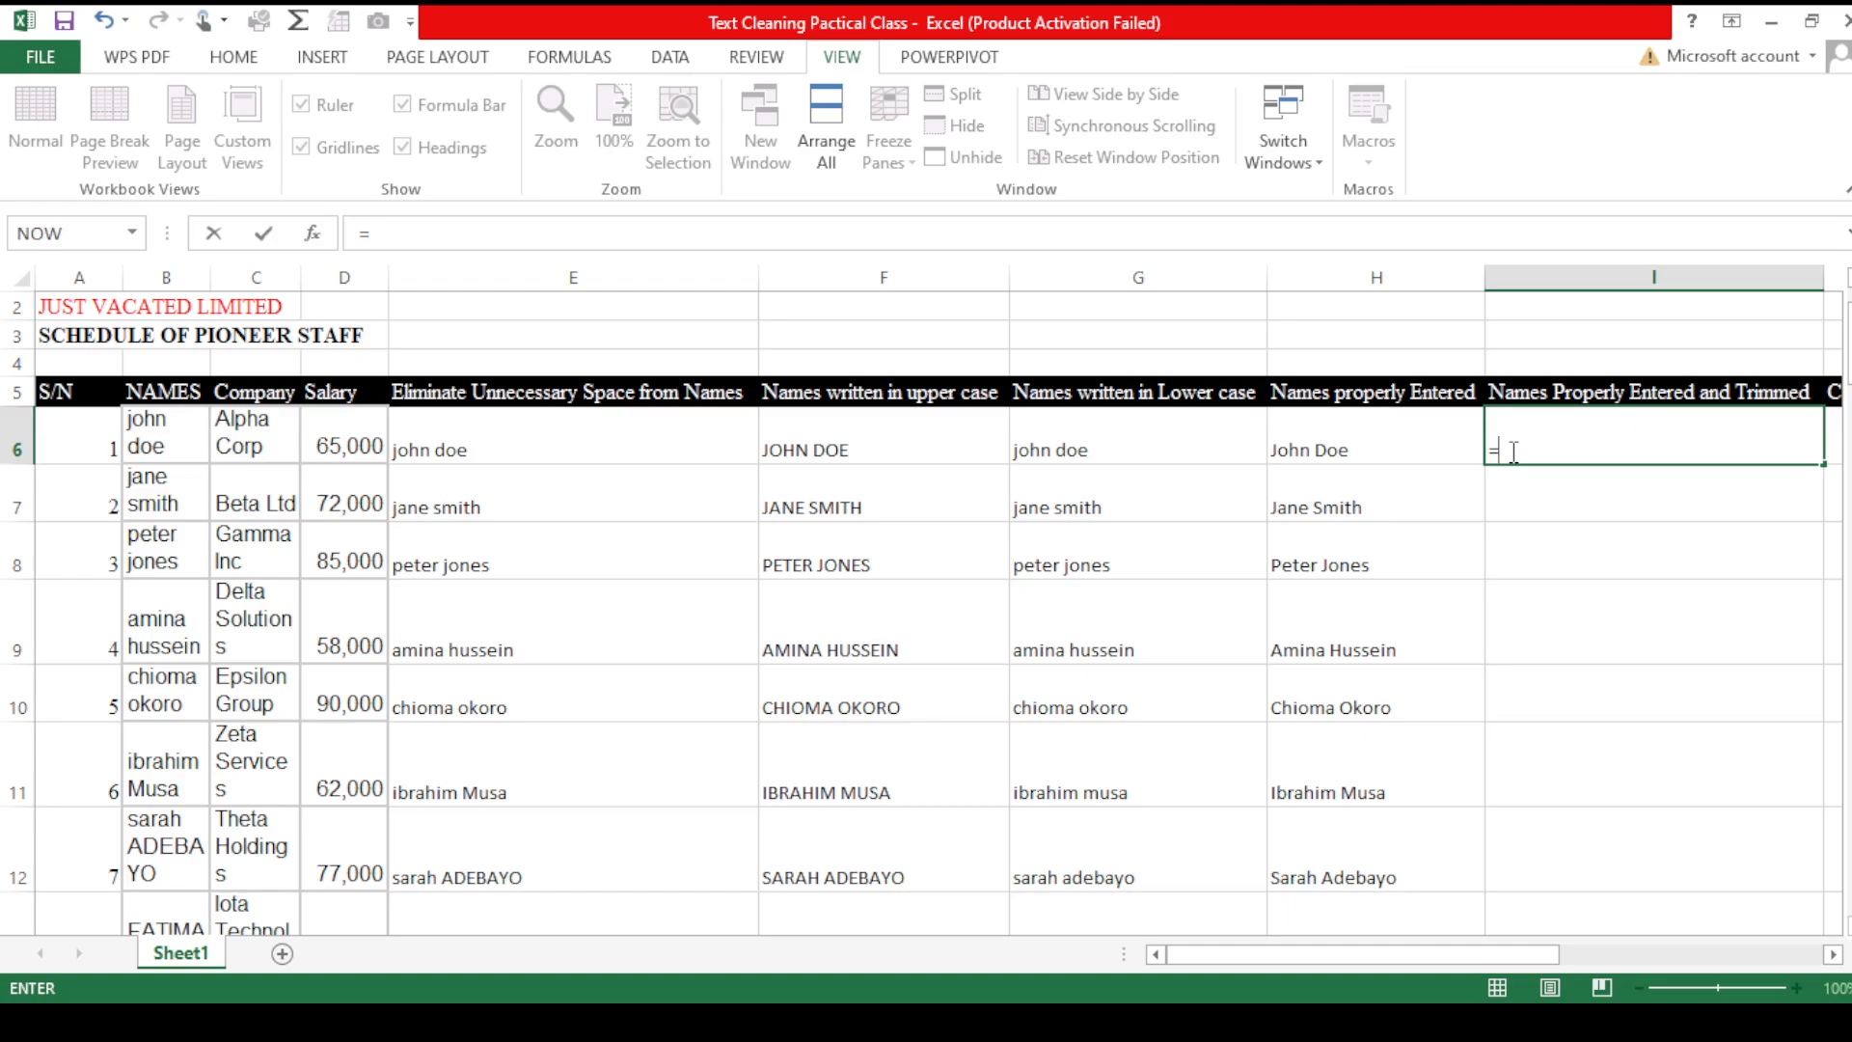
{"action": "type", "text": "prop"}
{"action": "key", "text": "Tab"}
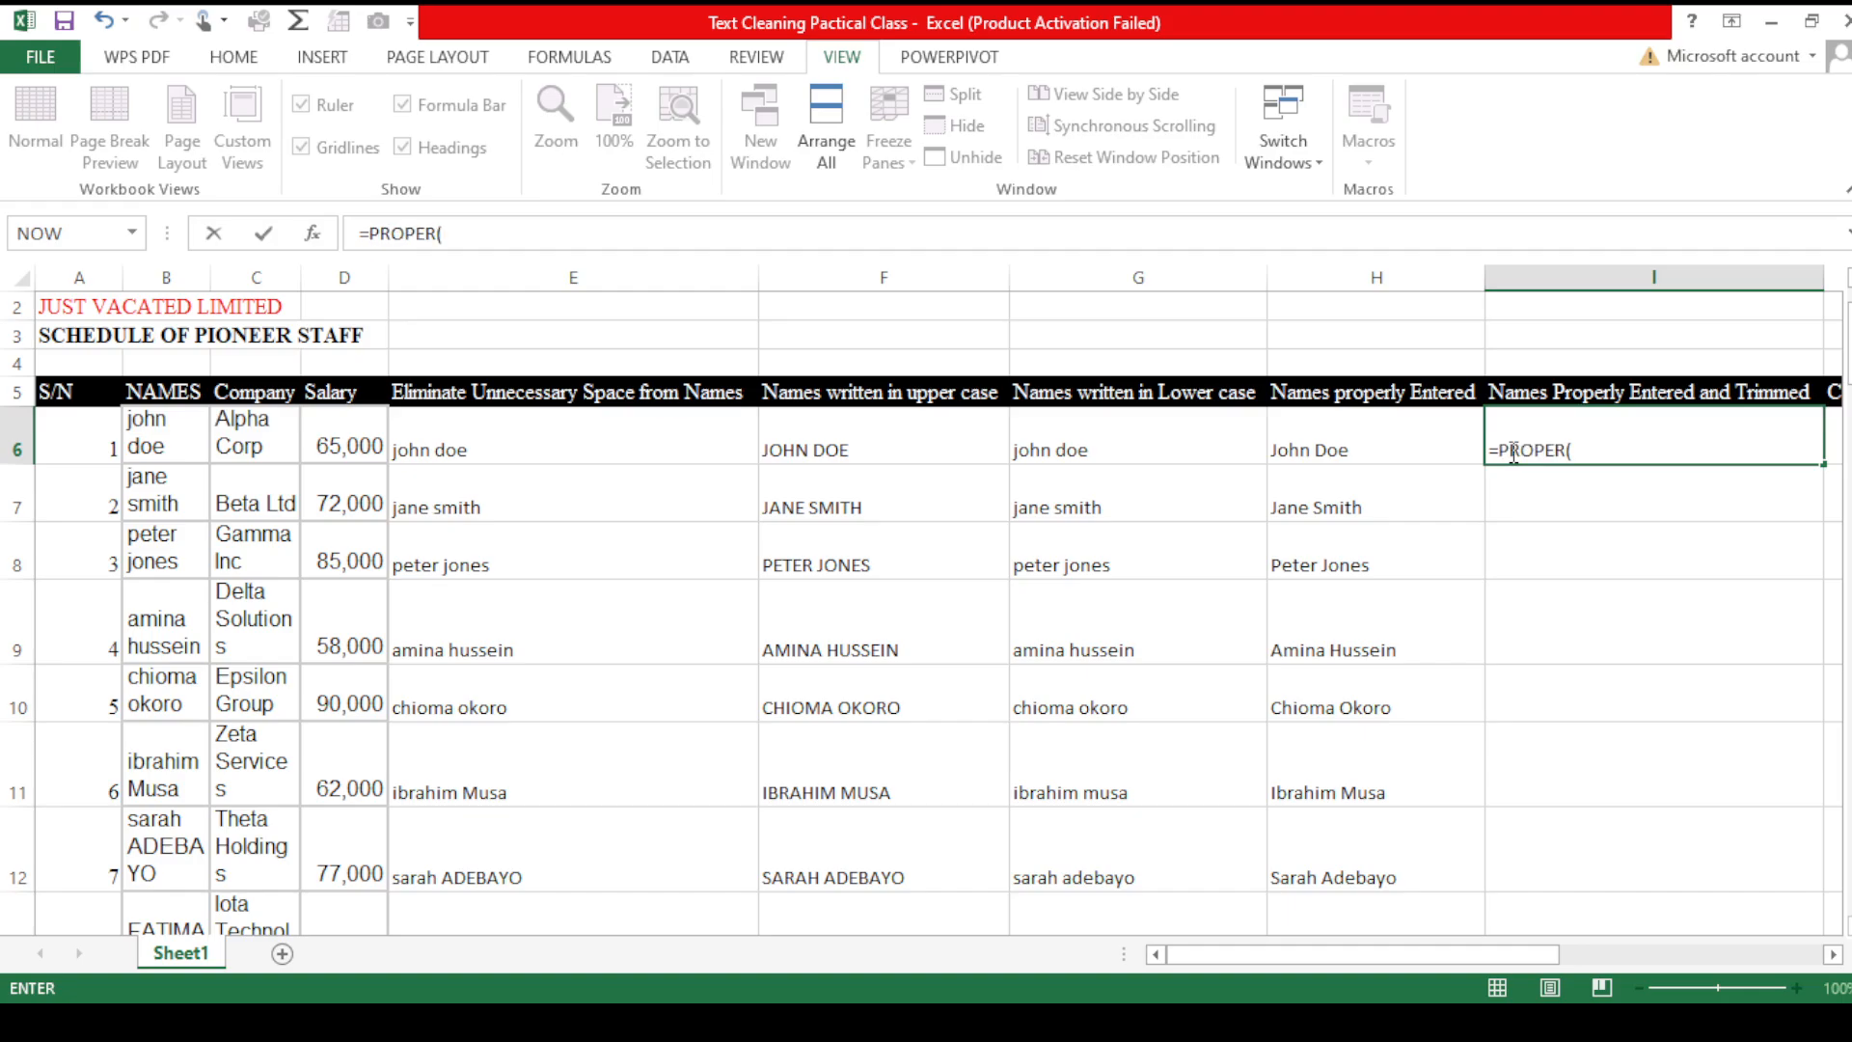
{"action": "type", "text": "trim"}
{"action": "key", "text": "Tab"}
{"action": "left_click", "coordinate": [181, 421]}
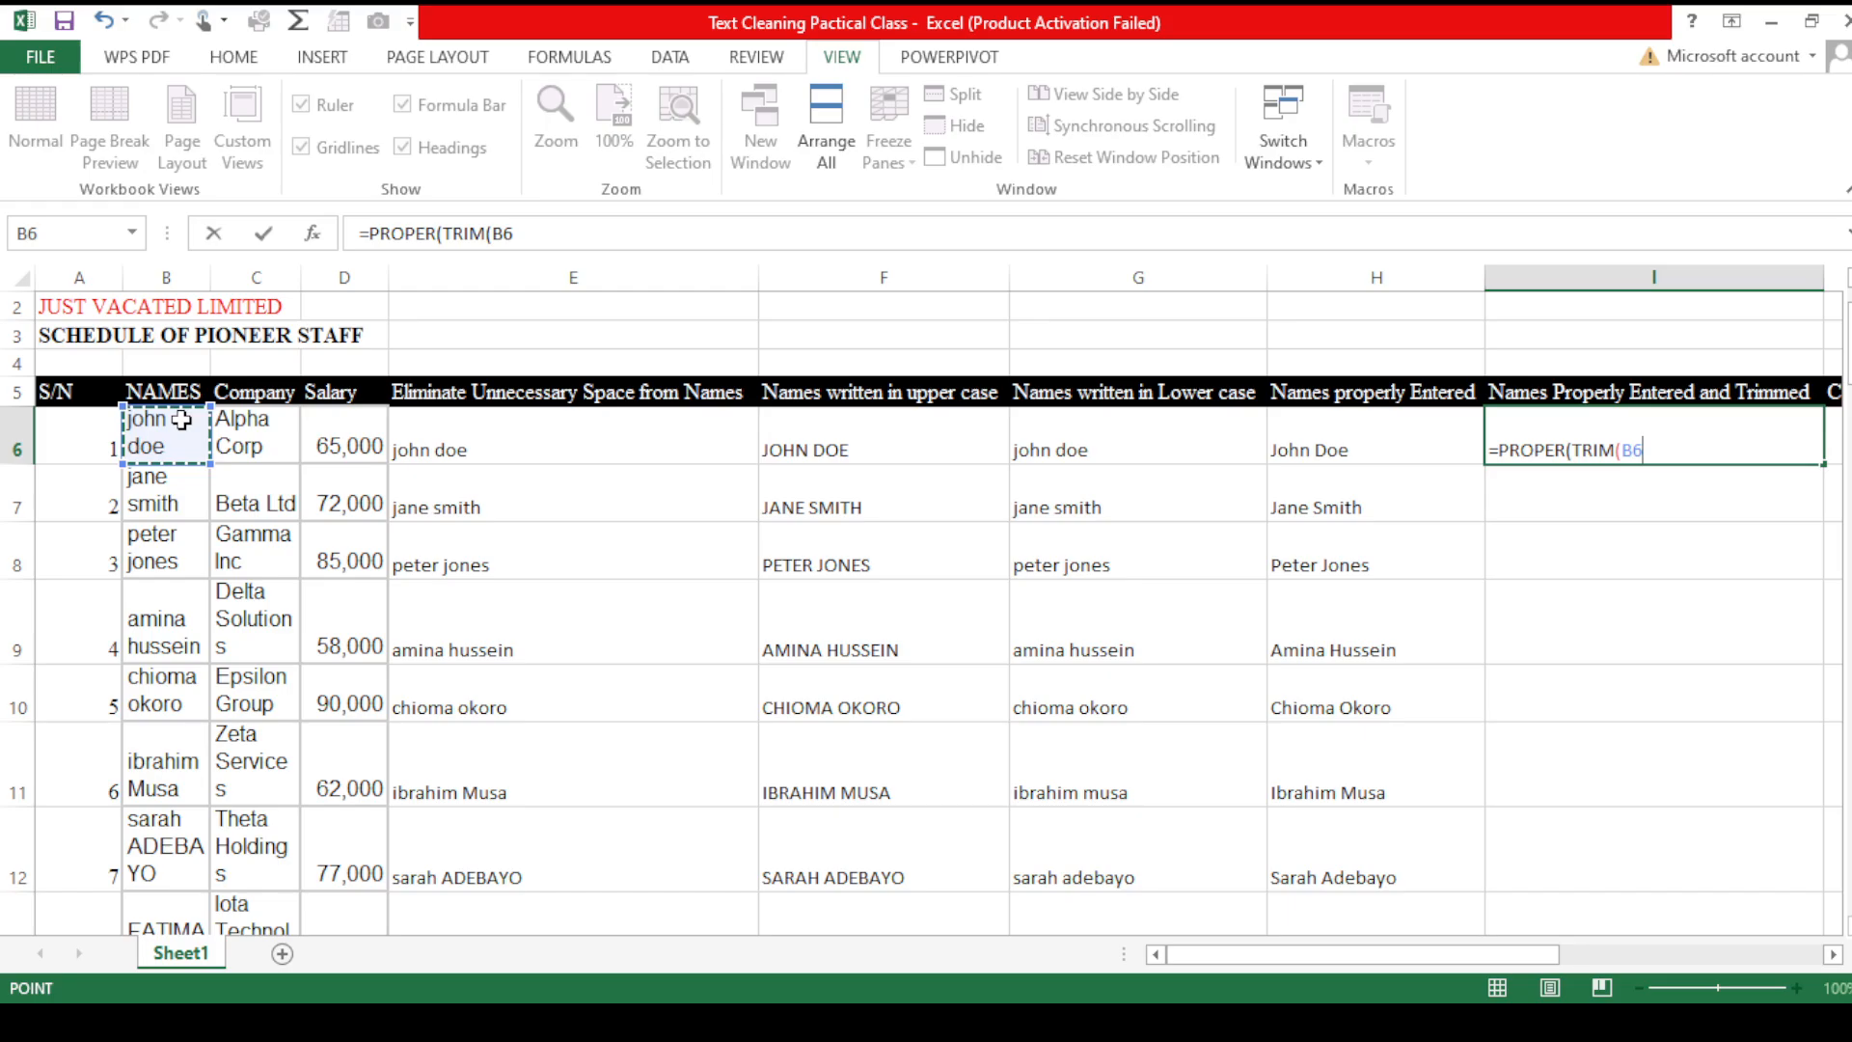
{"action": "type", "text": ")"}
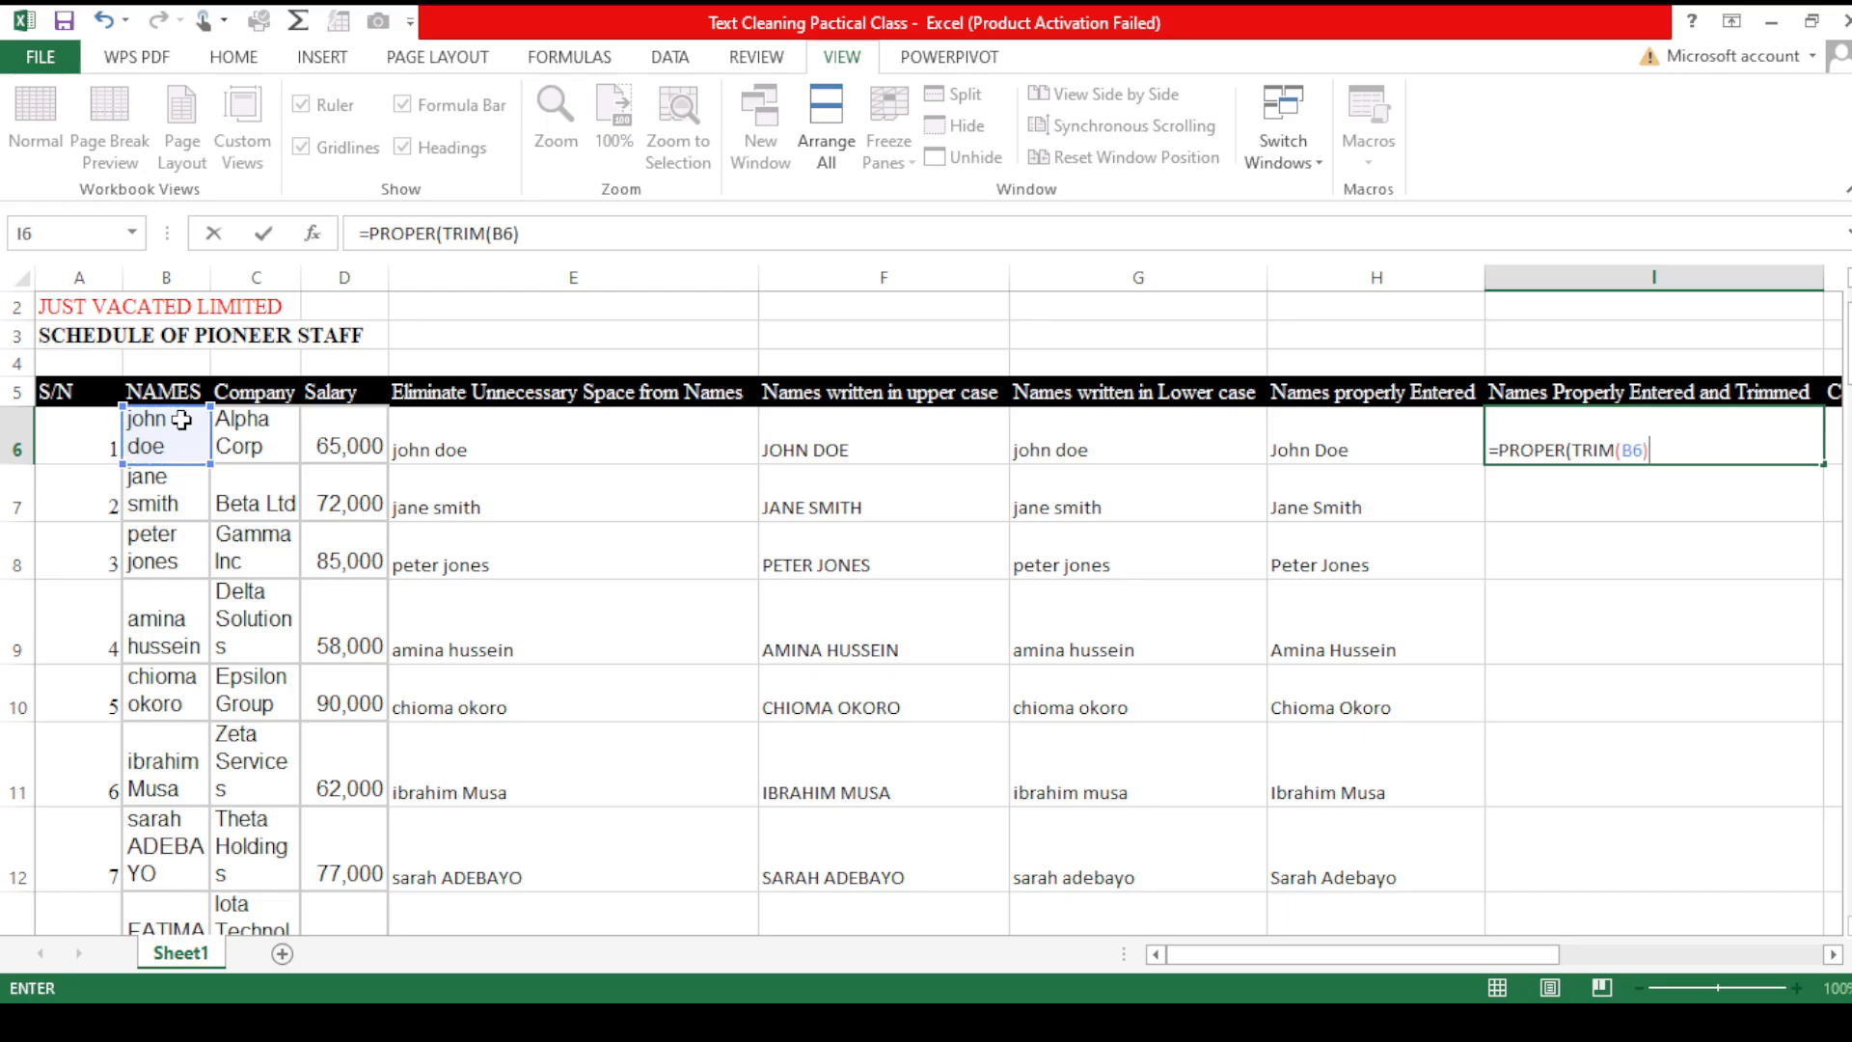
{"action": "type", "text": ")"}
{"action": "key", "text": "Return"}
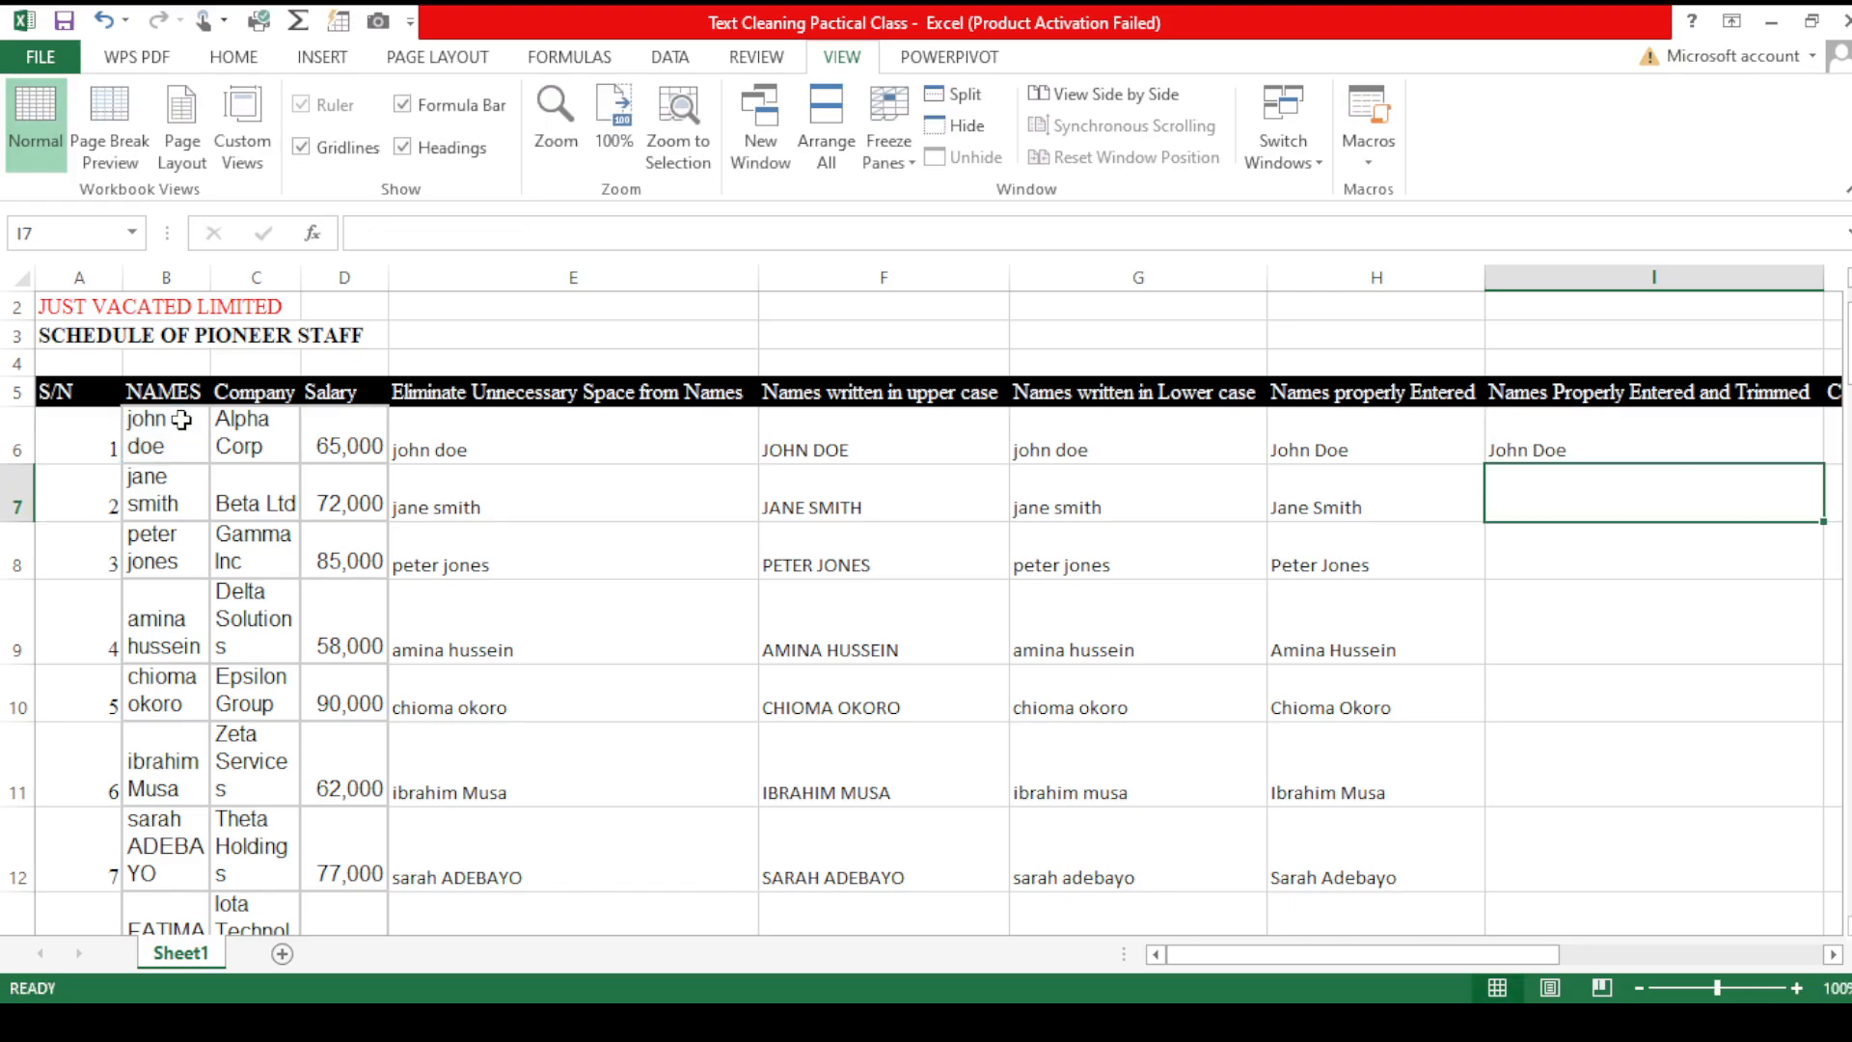
- Replace the I6 formula with TRIM wrapped around PROPER of B6
{"action": "left_click", "coordinate": [1592, 432]}
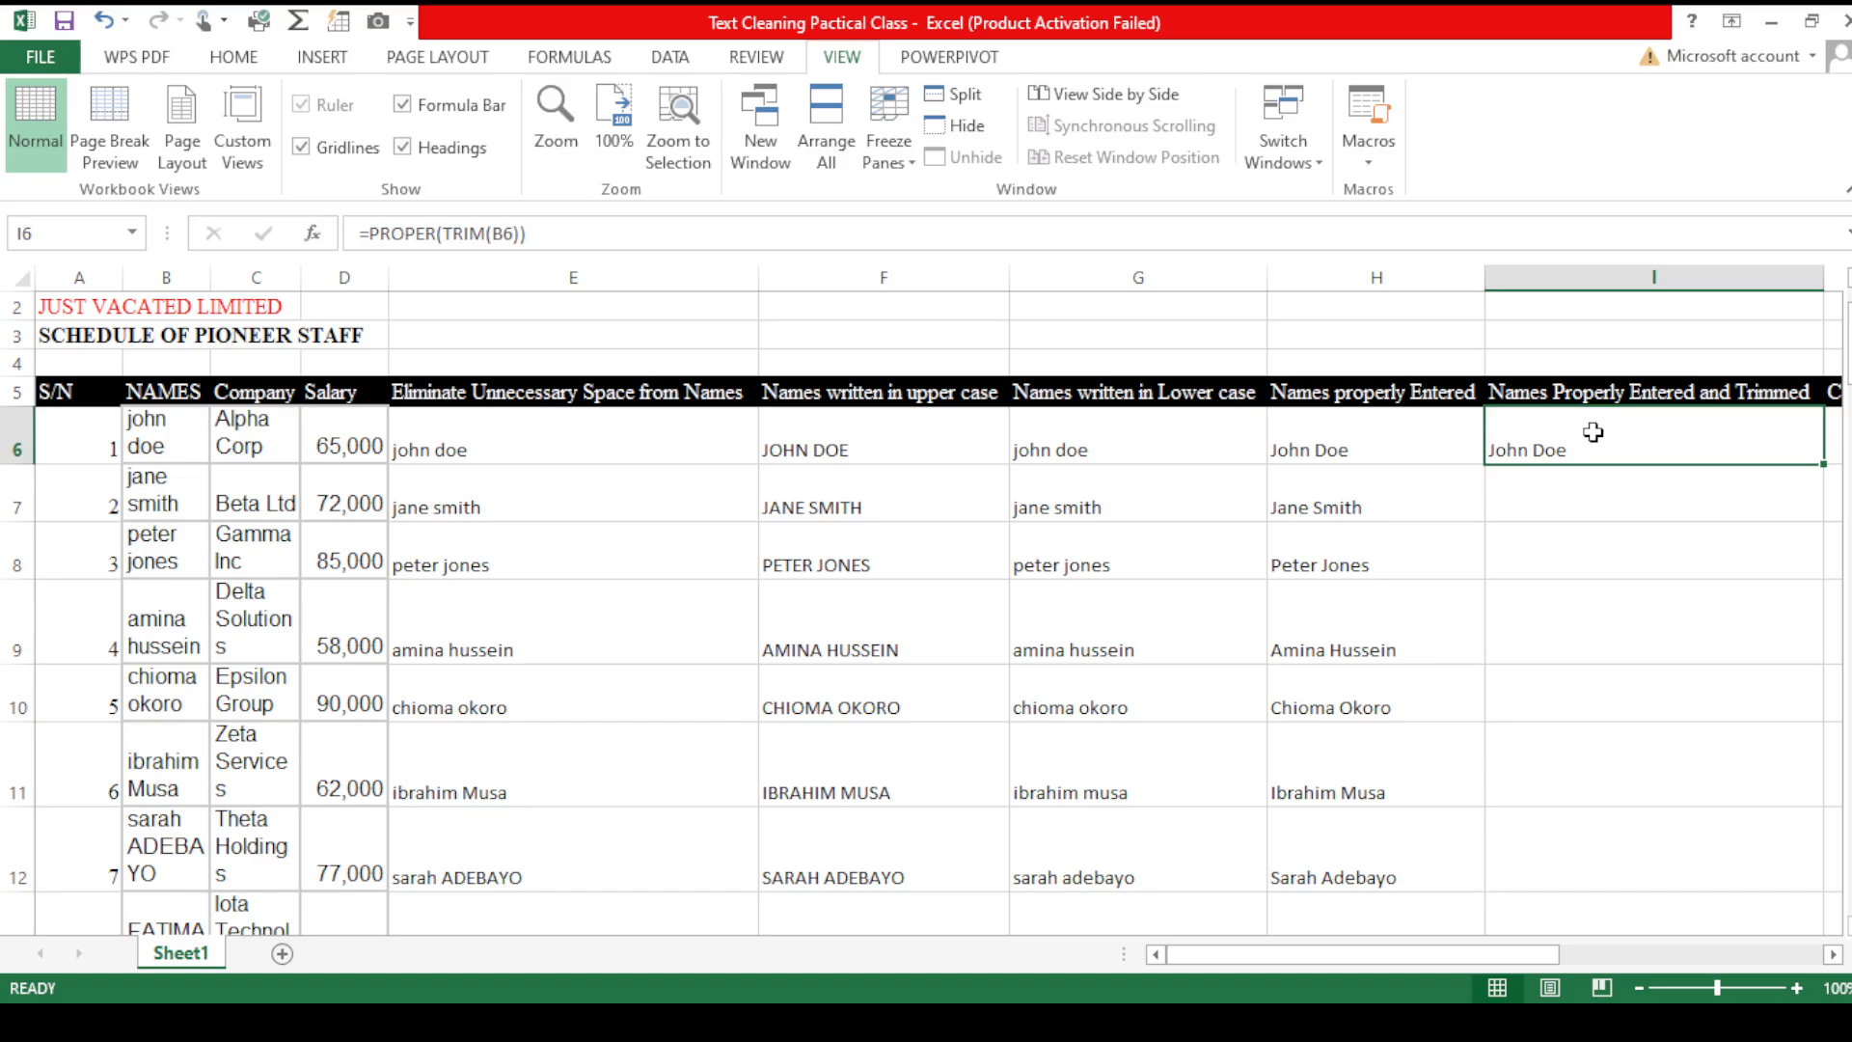
{"action": "key", "text": "BackSpace"}
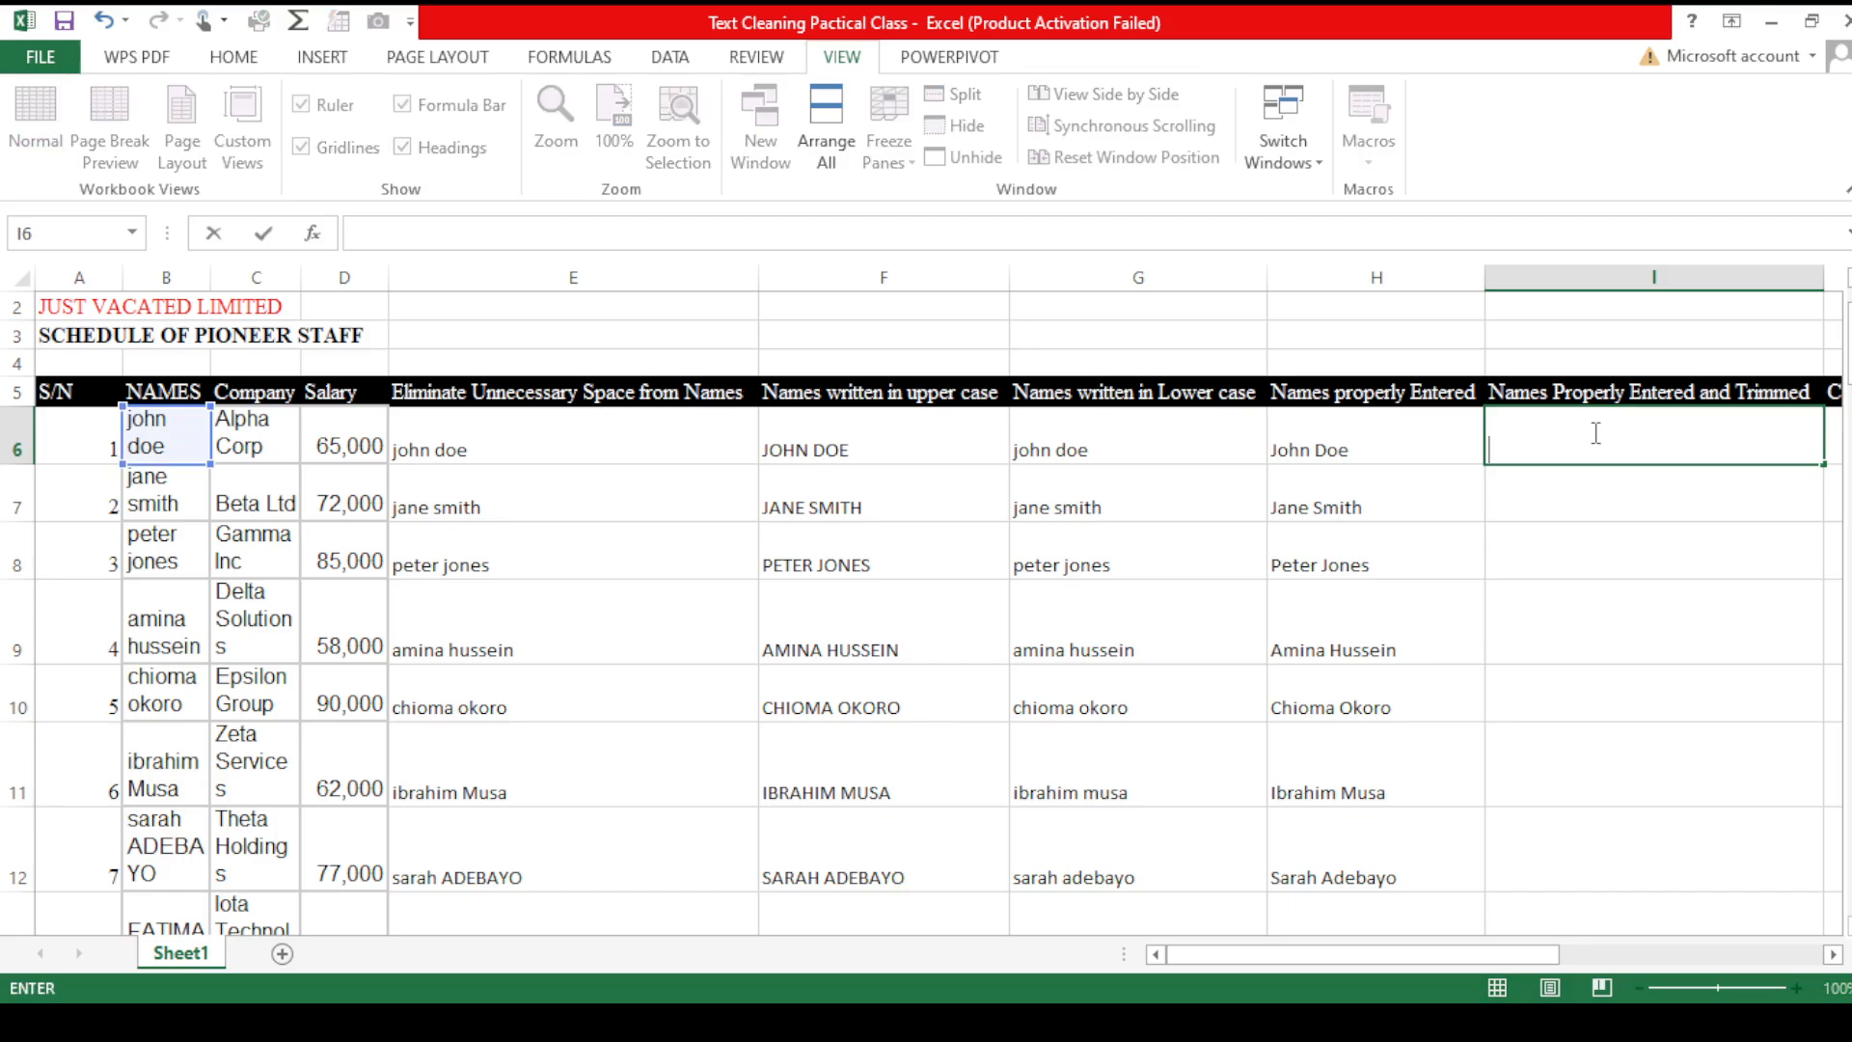
{"action": "type", "text": "=tr"}
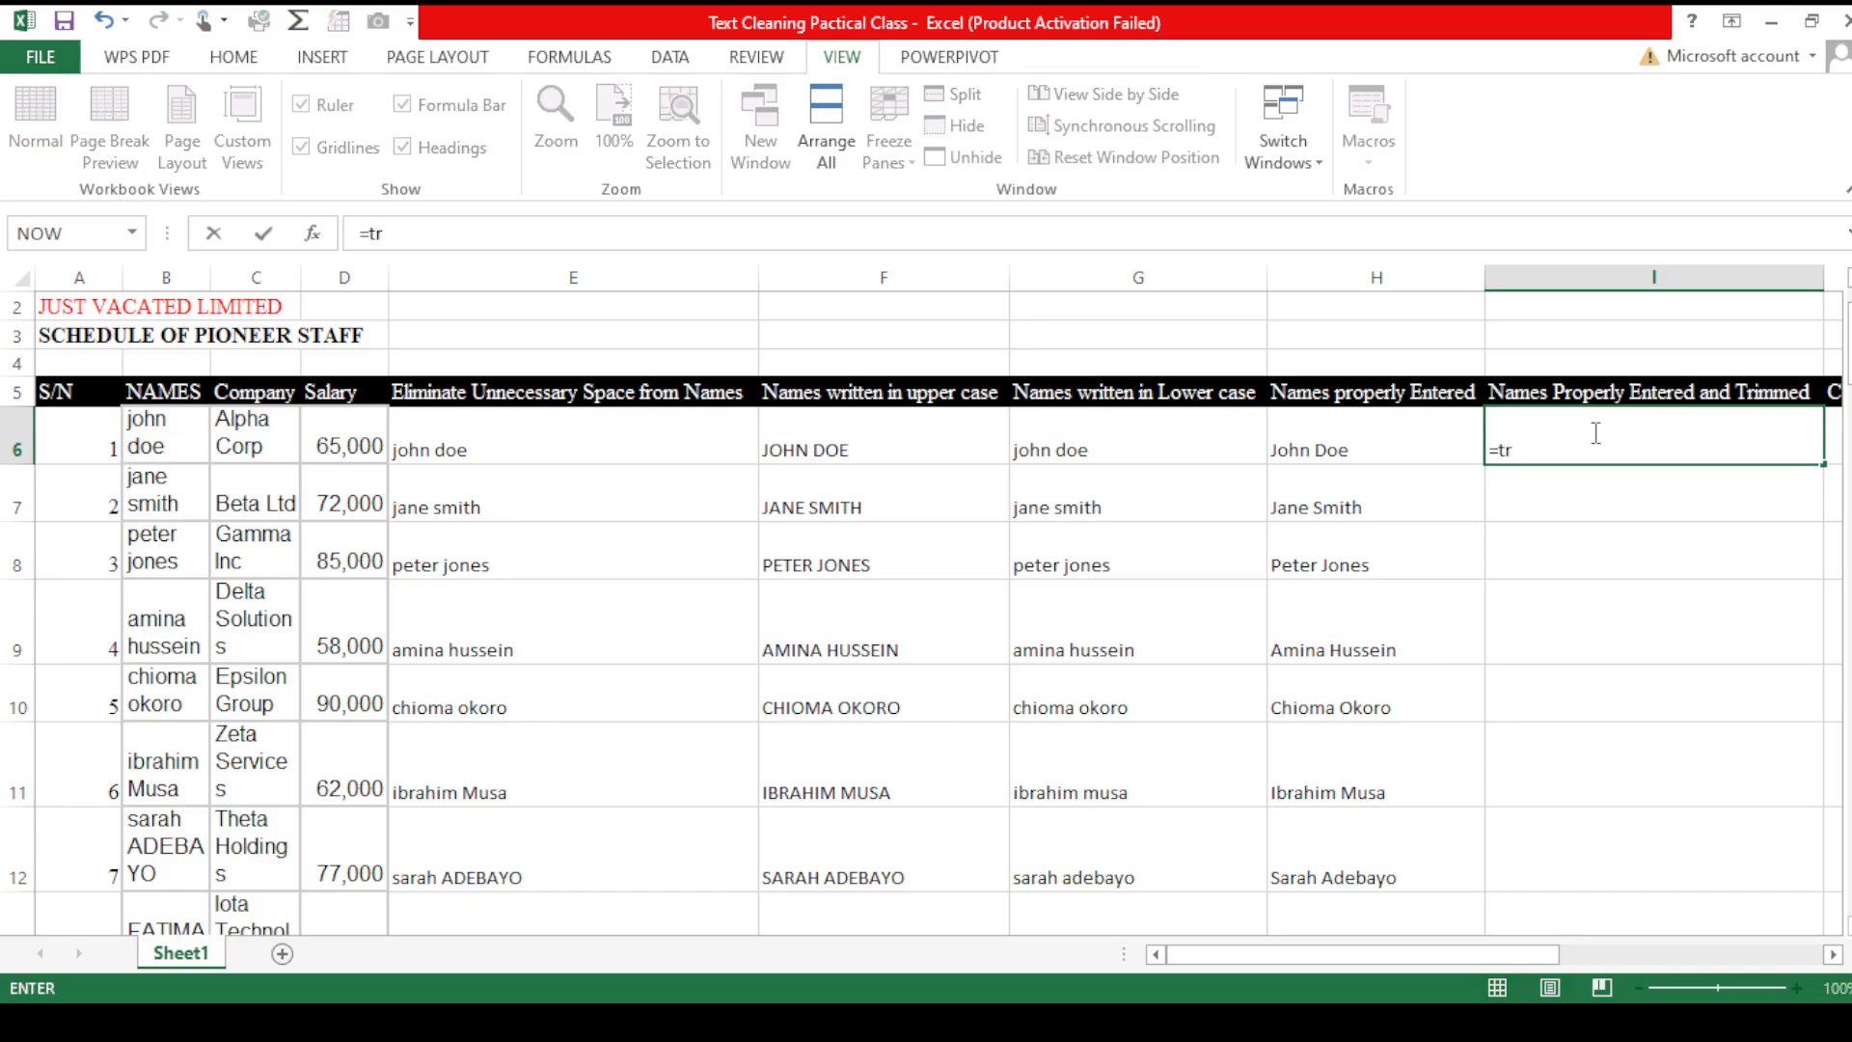
{"action": "key", "text": "Tab"}
{"action": "type", "text": "PROPER("}
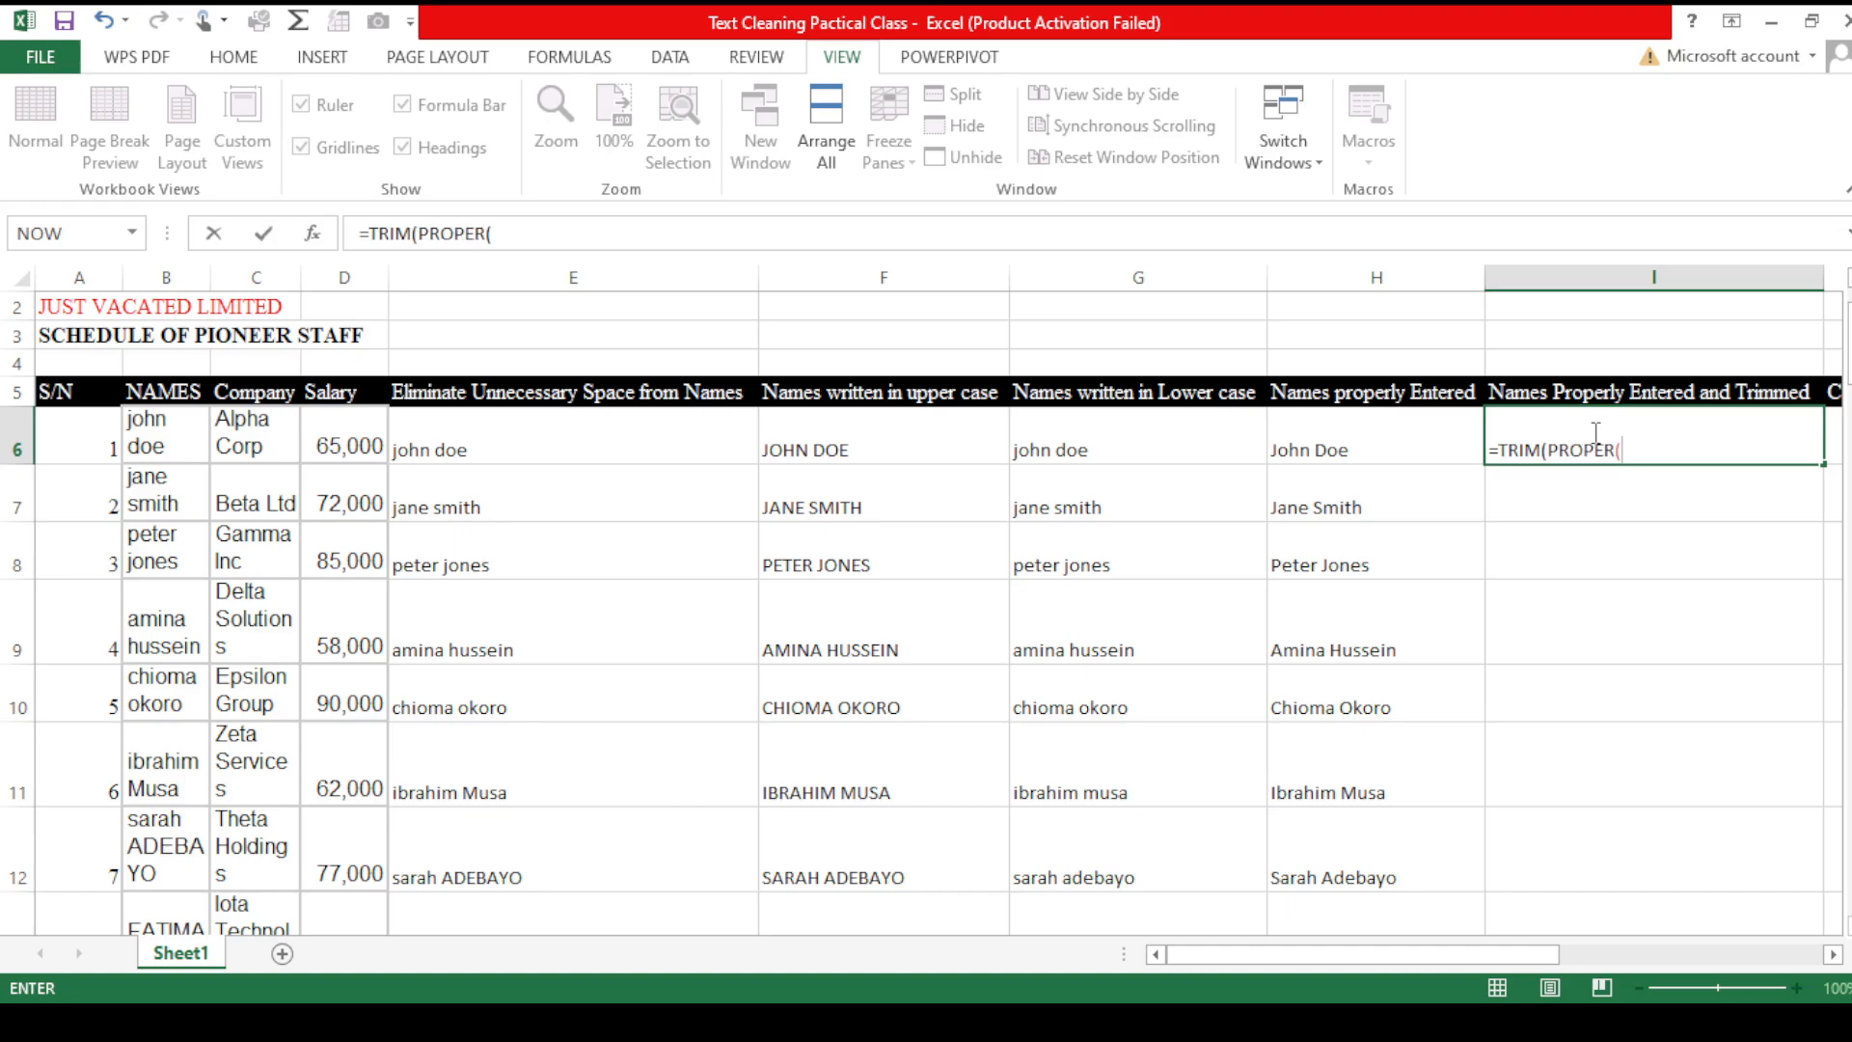
{"action": "left_click", "coordinate": [175, 436]}
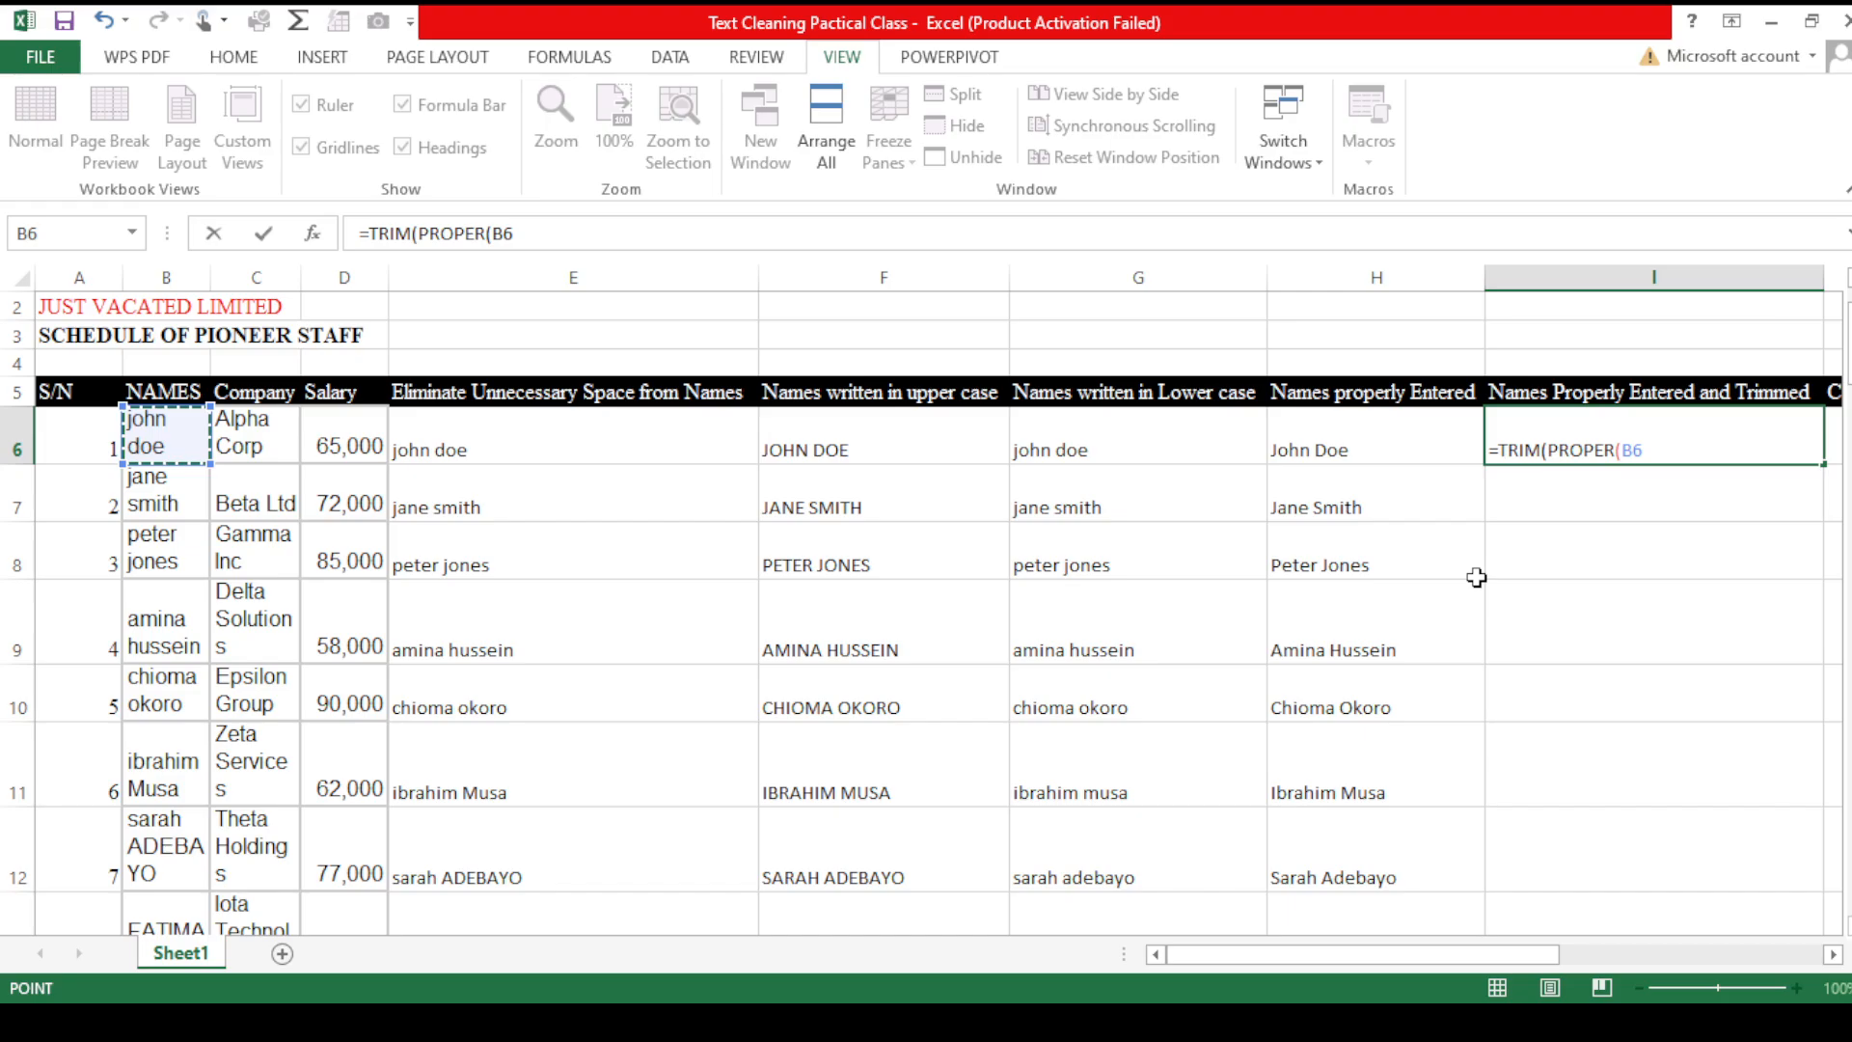
{"action": "key", "text": "Return"}
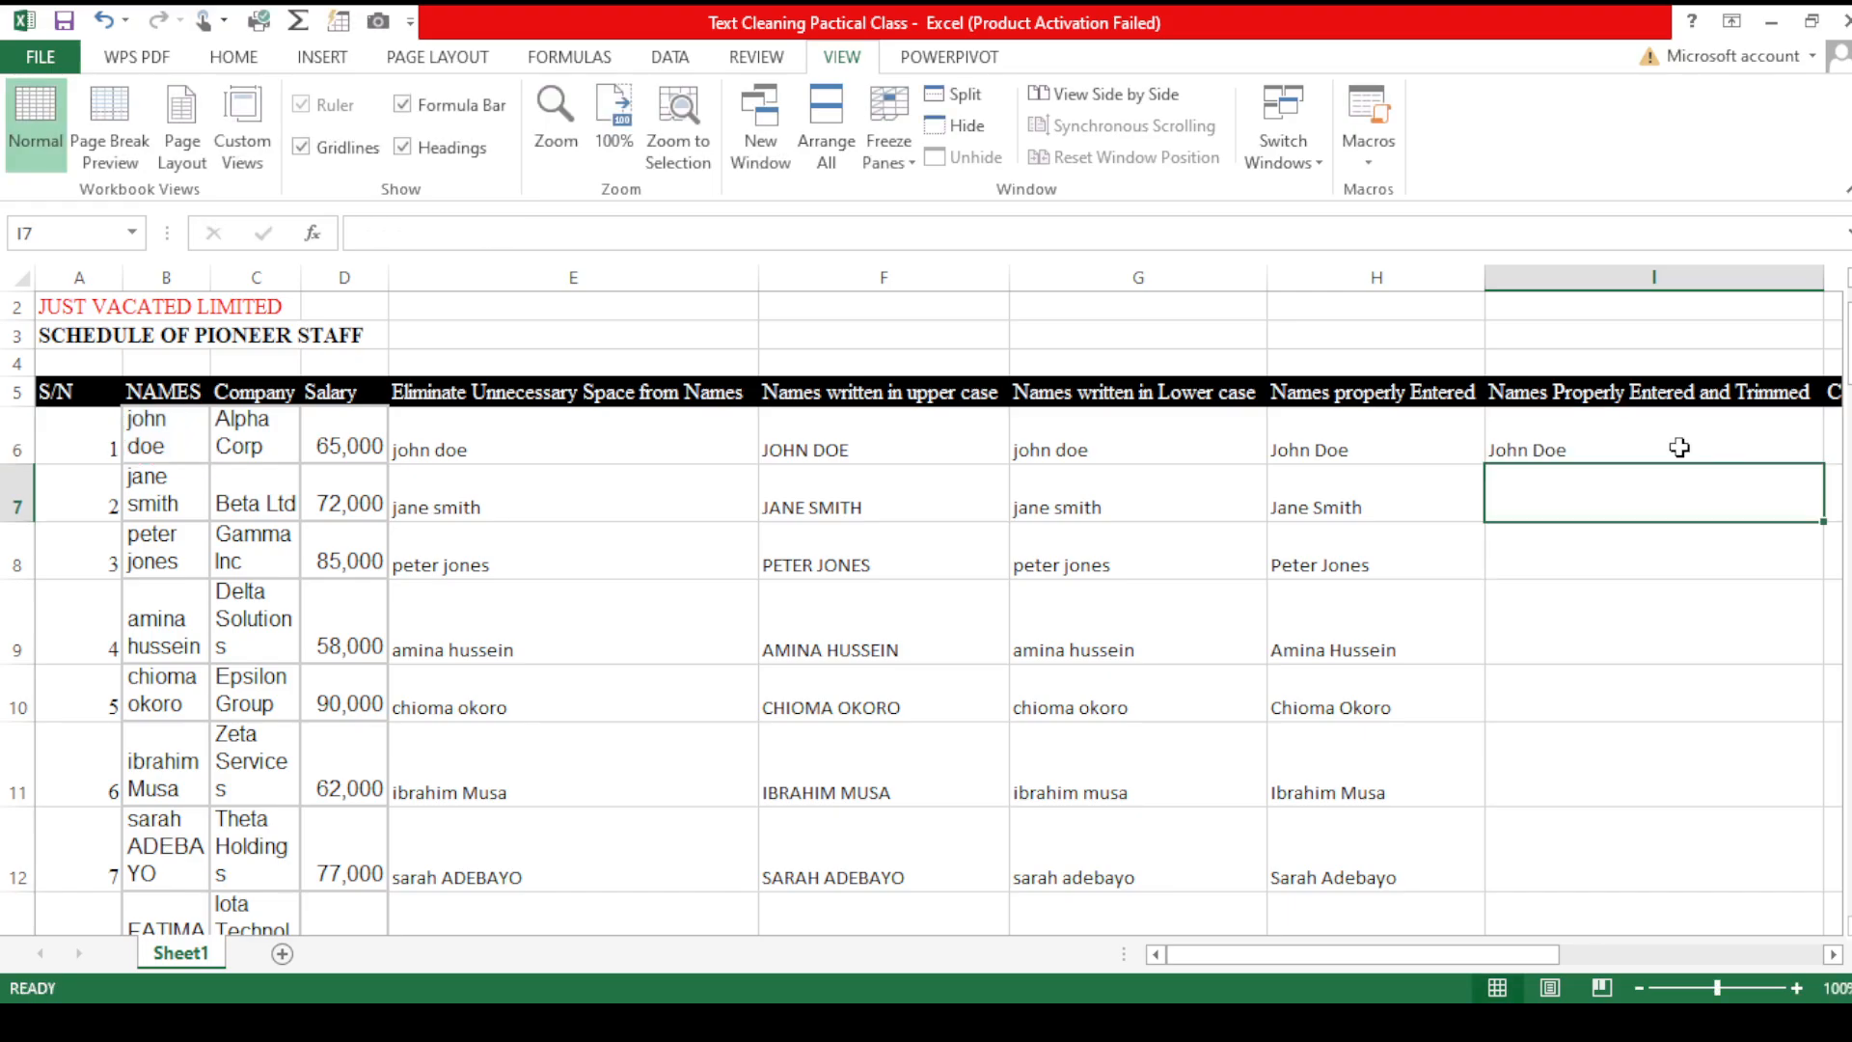
- Re-enter the formula in I6 as PROPER of the trimmed name in B6
{"action": "left_click", "coordinate": [1669, 438]}
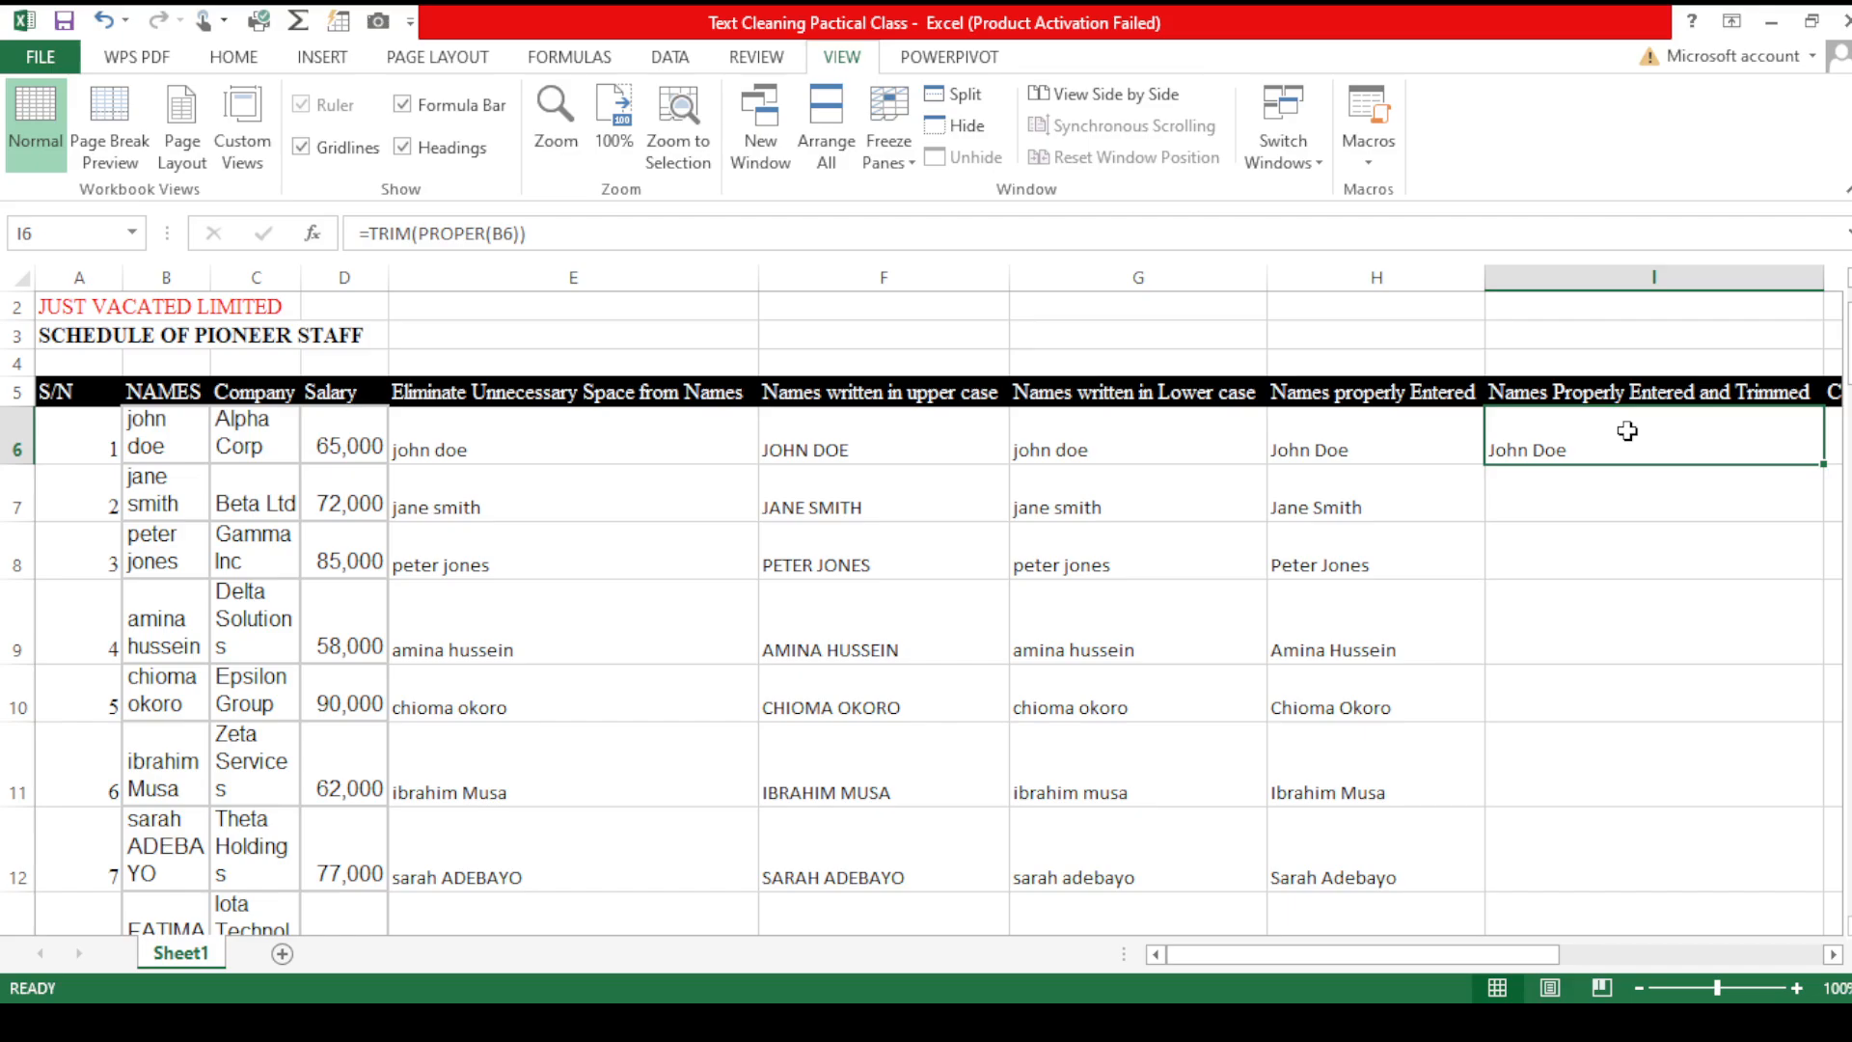
{"action": "type", "text": "=pr"}
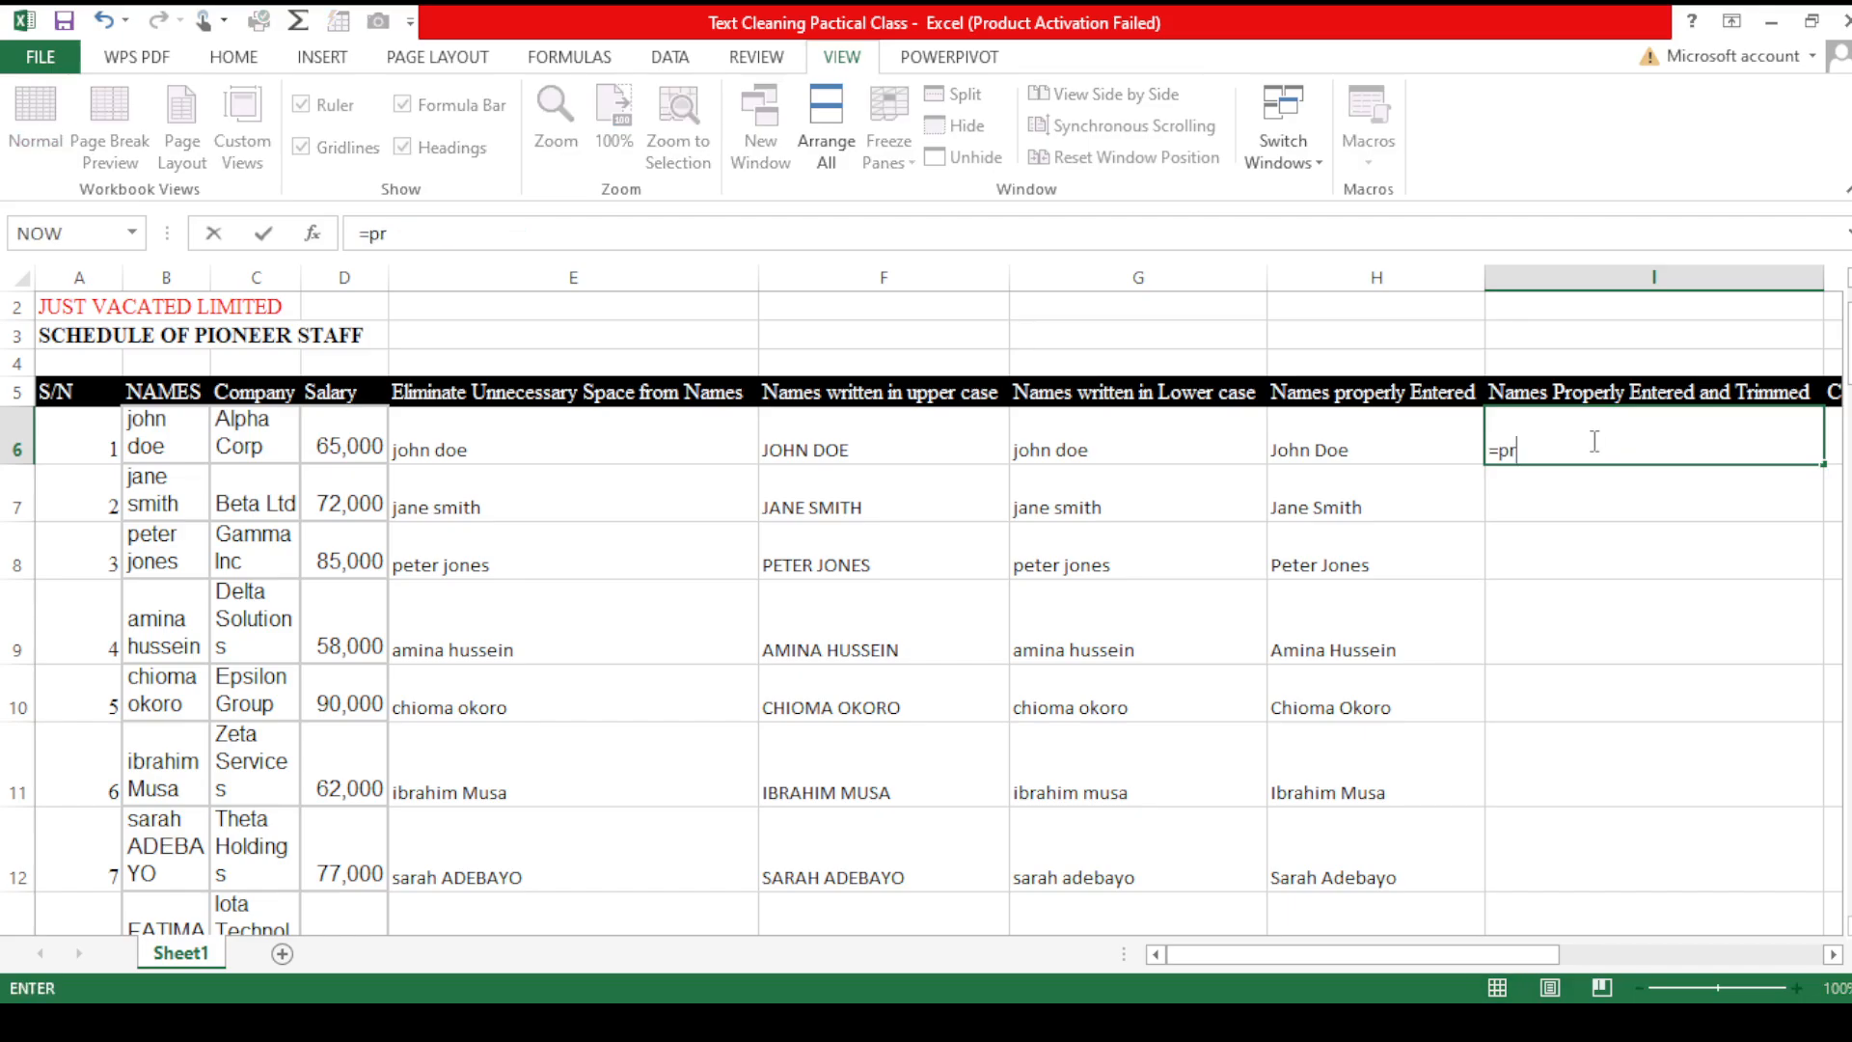
{"action": "key", "text": "Tab"}
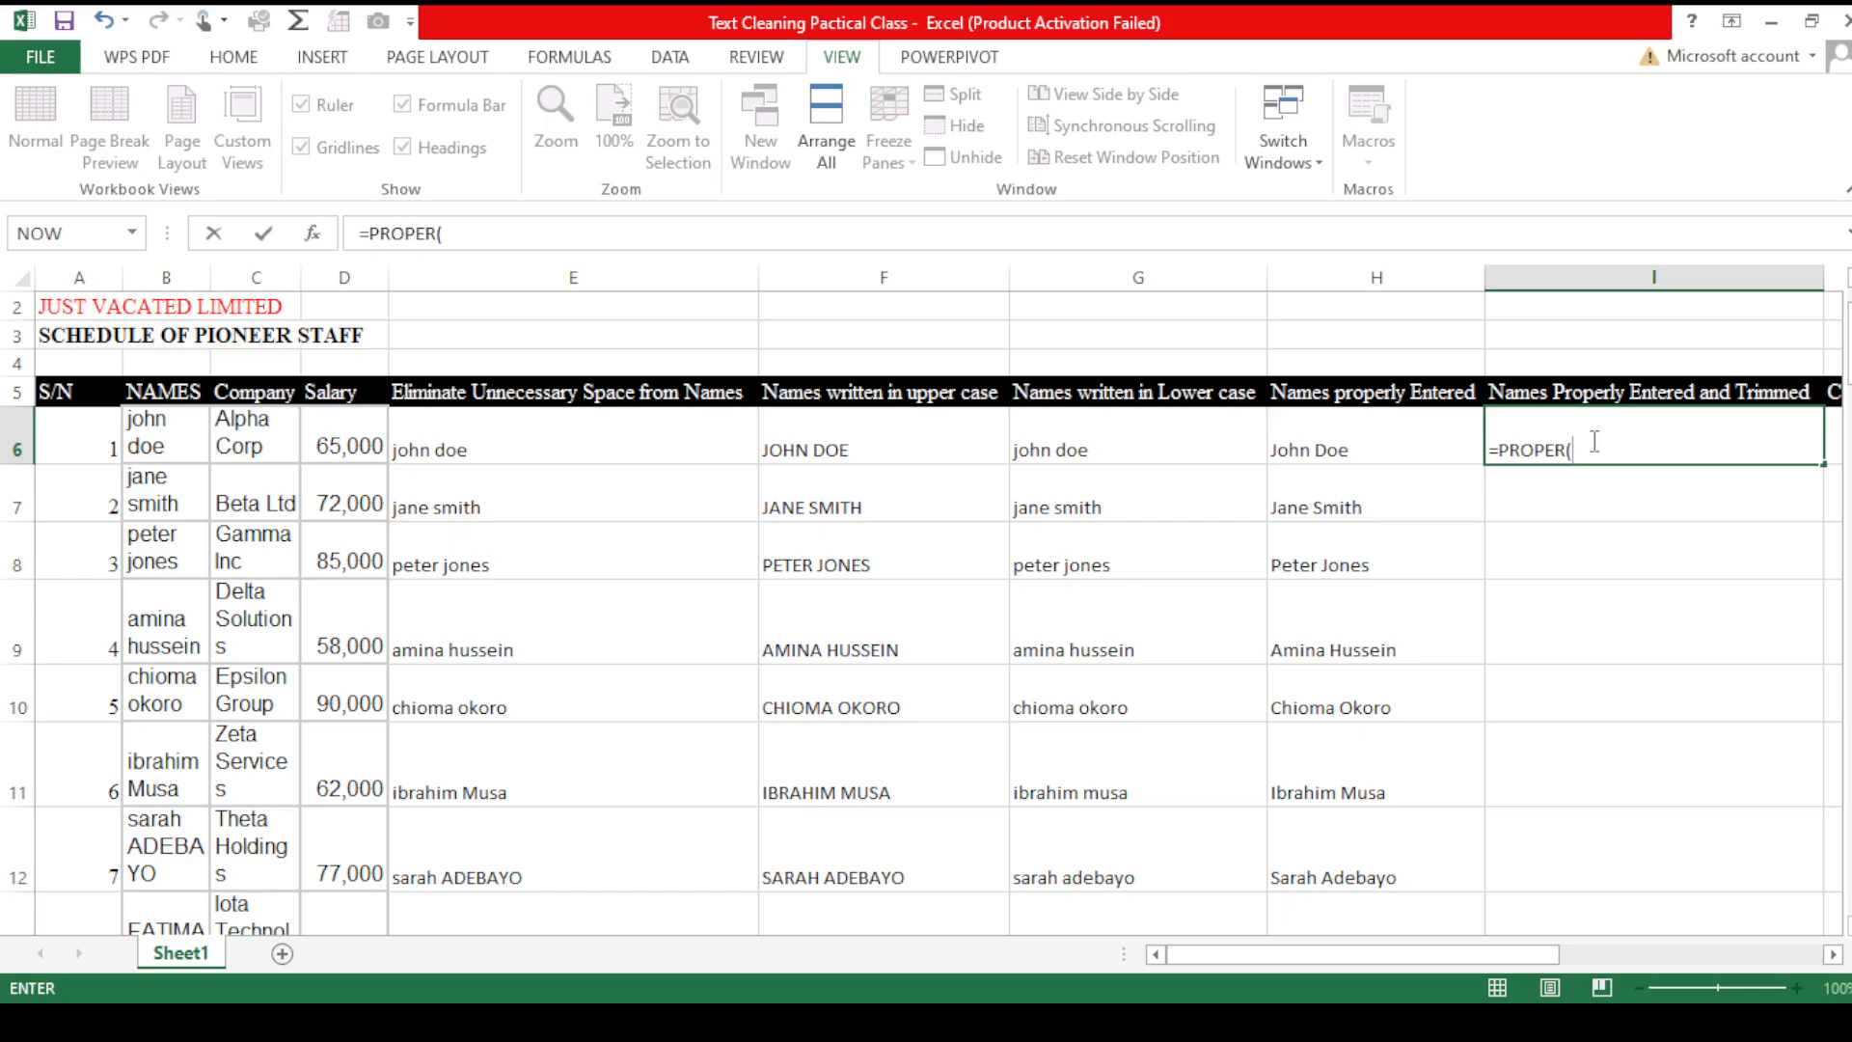
{"action": "type", "text": "t"}
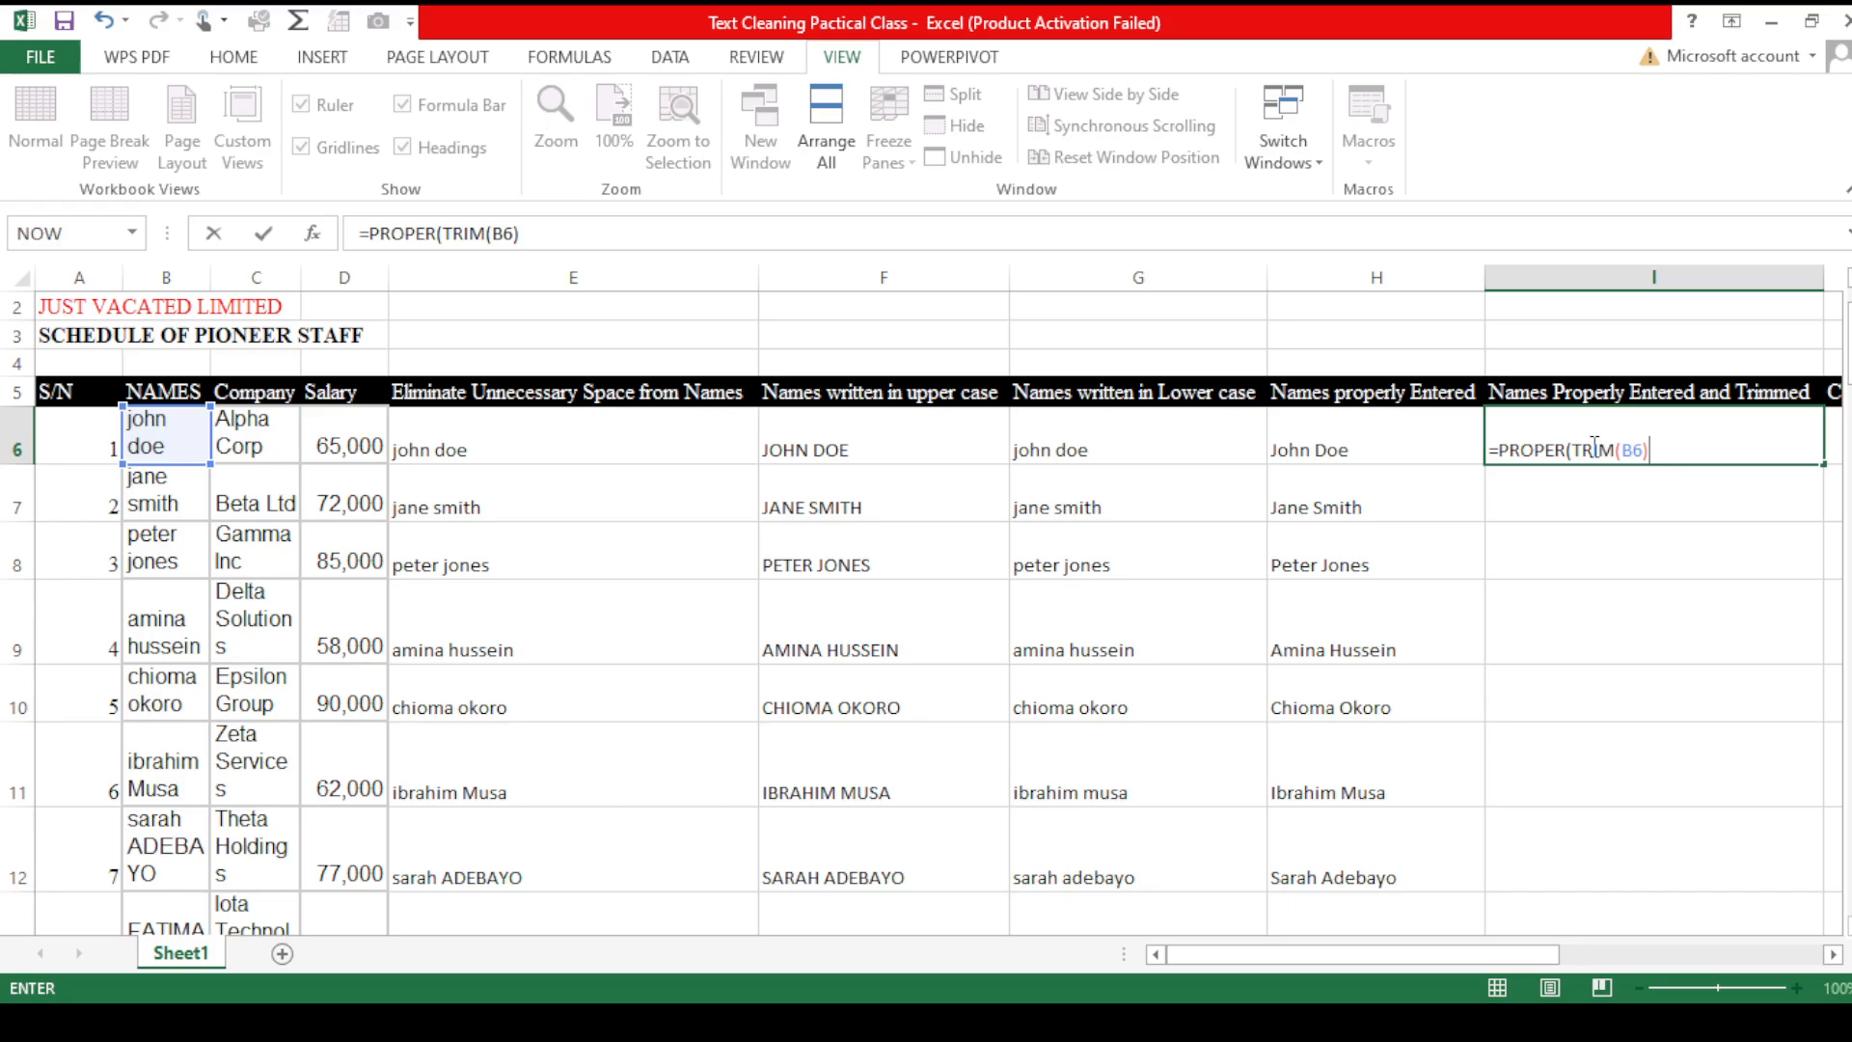
{"action": "key", "text": "Return"}
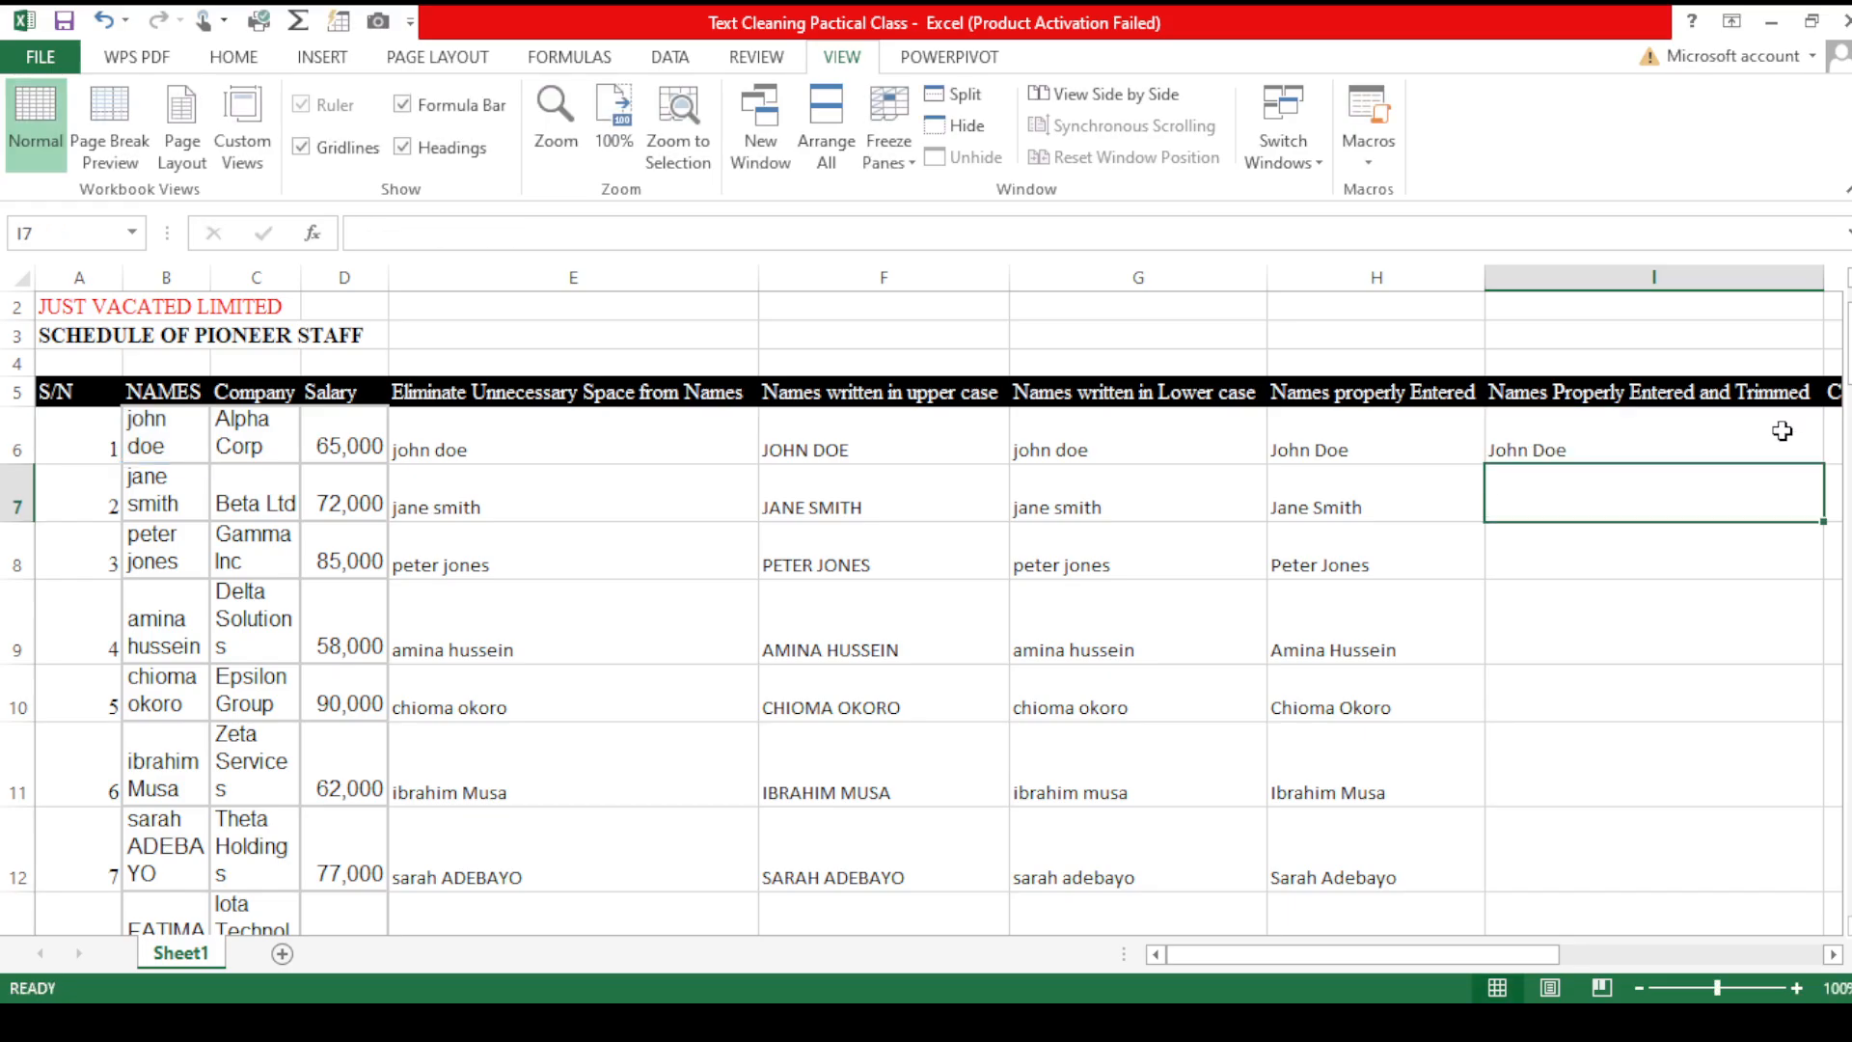
- Fill the PROPER(TRIM) formula down the Names Properly Entered and Trimmed column
{"action": "left_click", "coordinate": [1781, 431]}
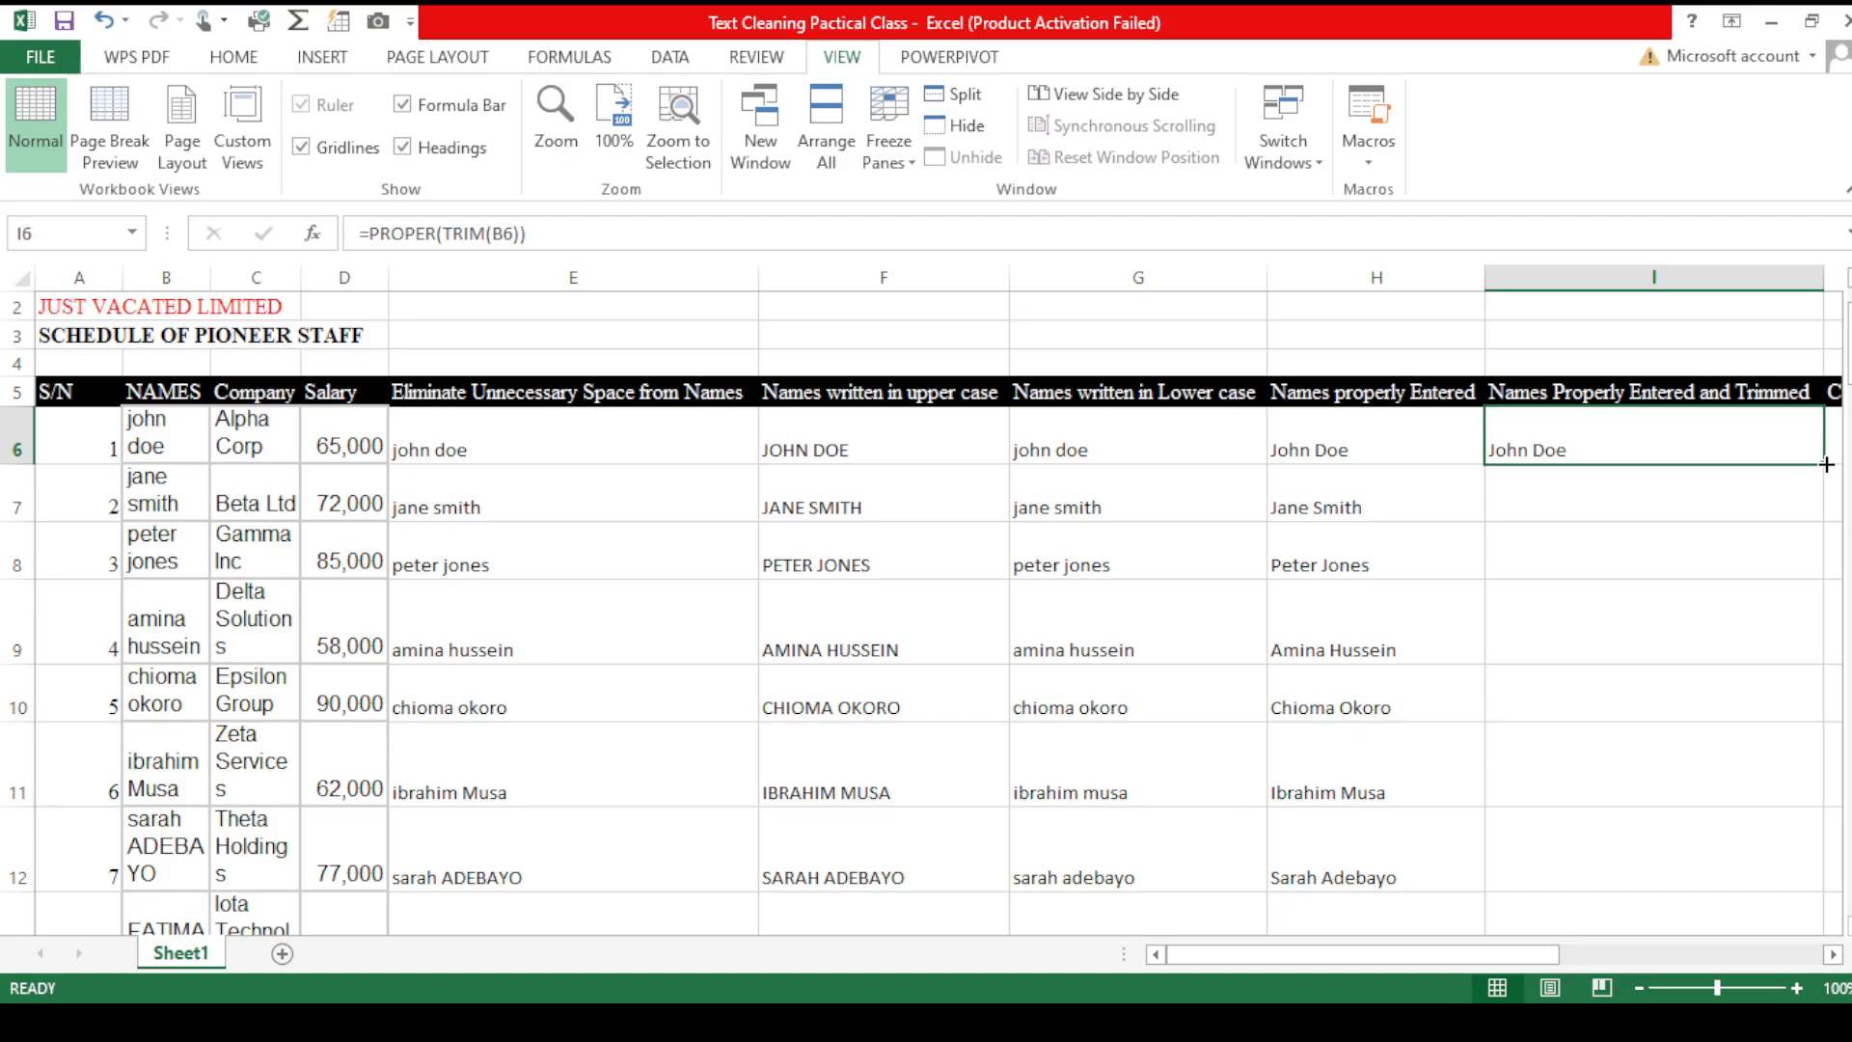
{"action": "double_click", "coordinate": [1826, 464]}
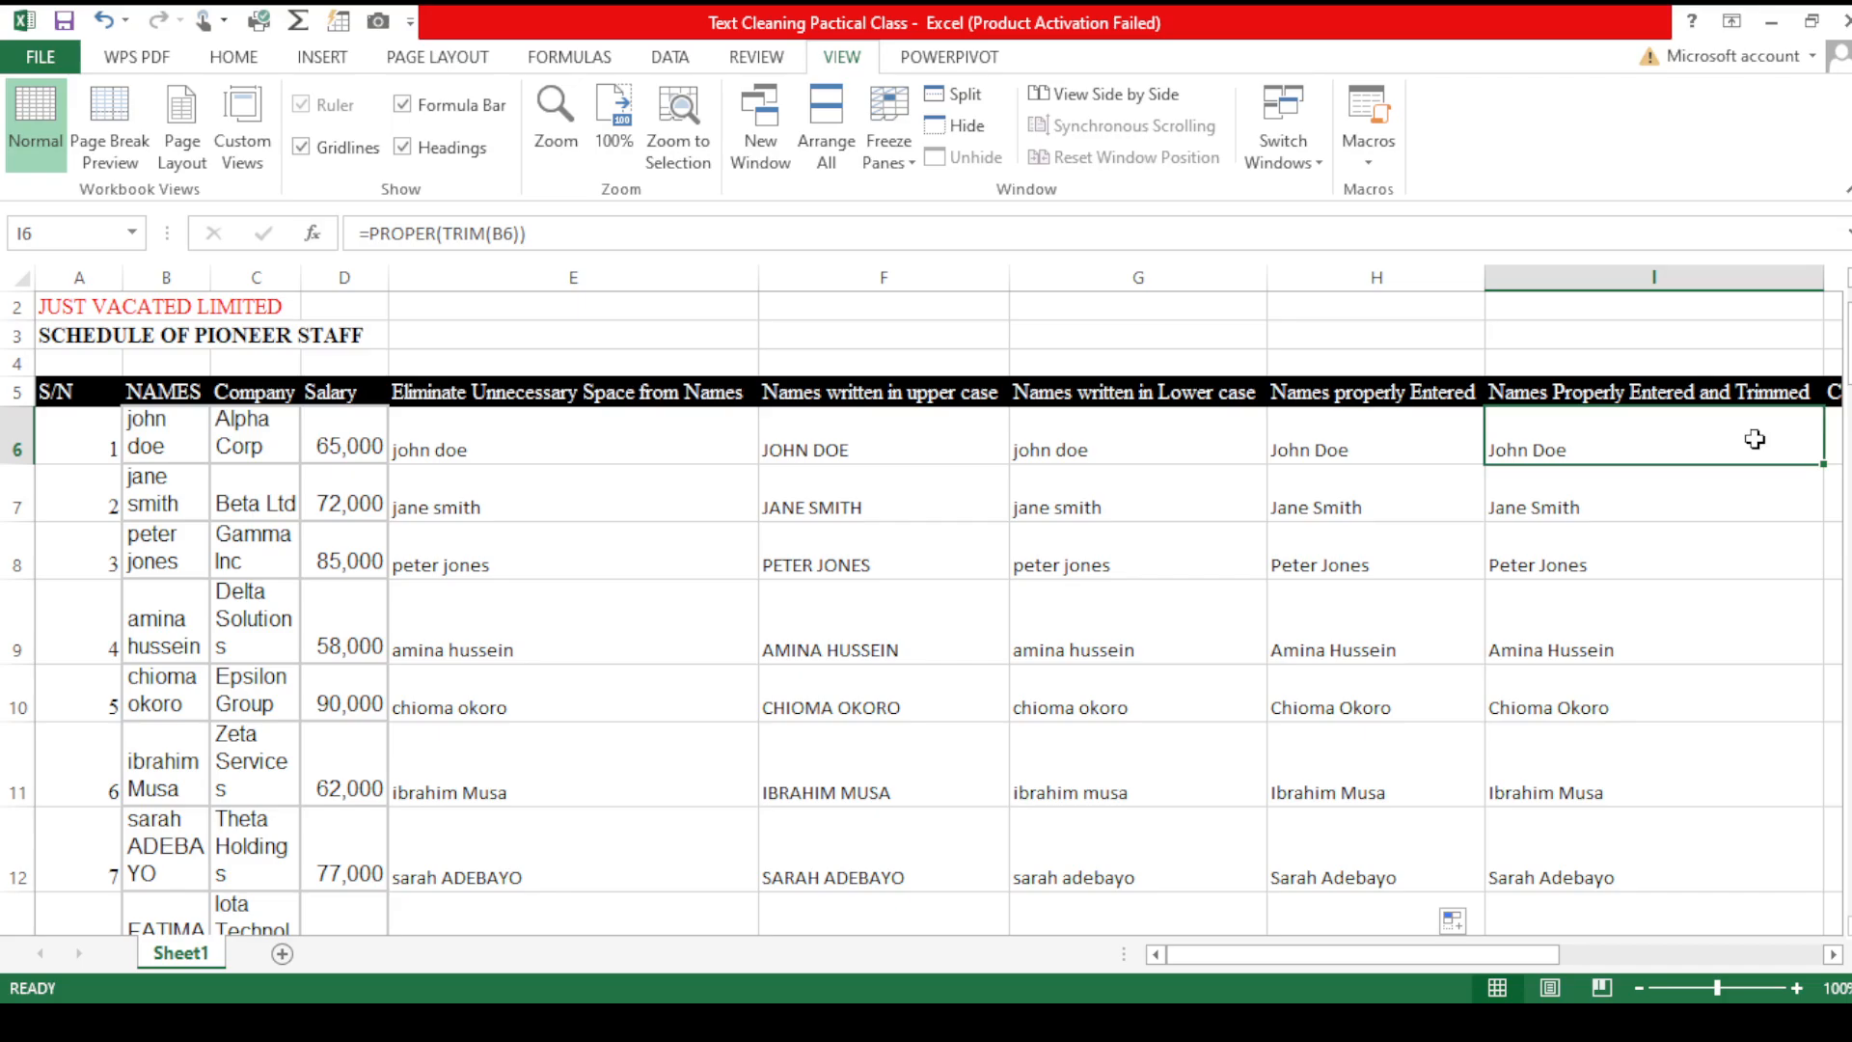
- Freeze panes at cell D6 so the serial, name and company columns and header rows stay fixed
{"action": "key", "text": "Right"}
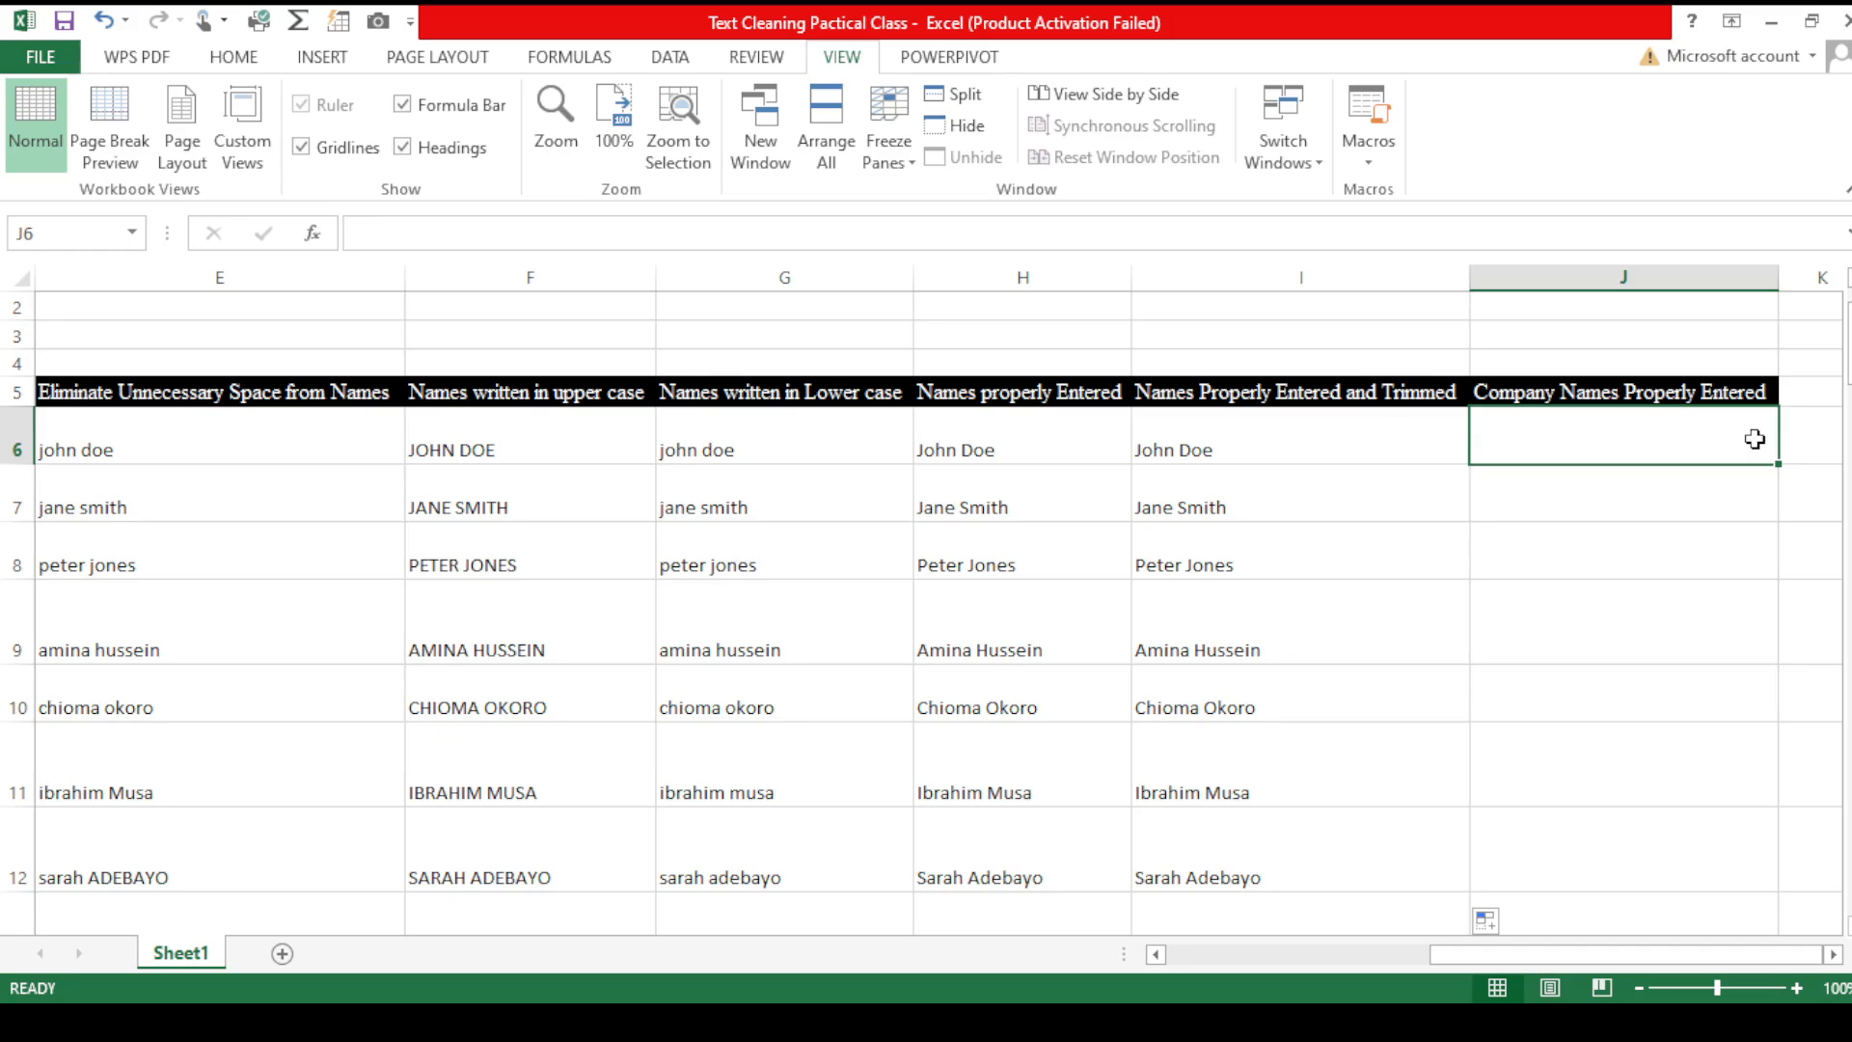
{"action": "key", "text": "Left"}
{"action": "key", "text": "Left"}
{"action": "key", "text": "Left"}
{"action": "key", "text": "Left"}
{"action": "key", "text": "Left"}
{"action": "key", "text": "Left"}
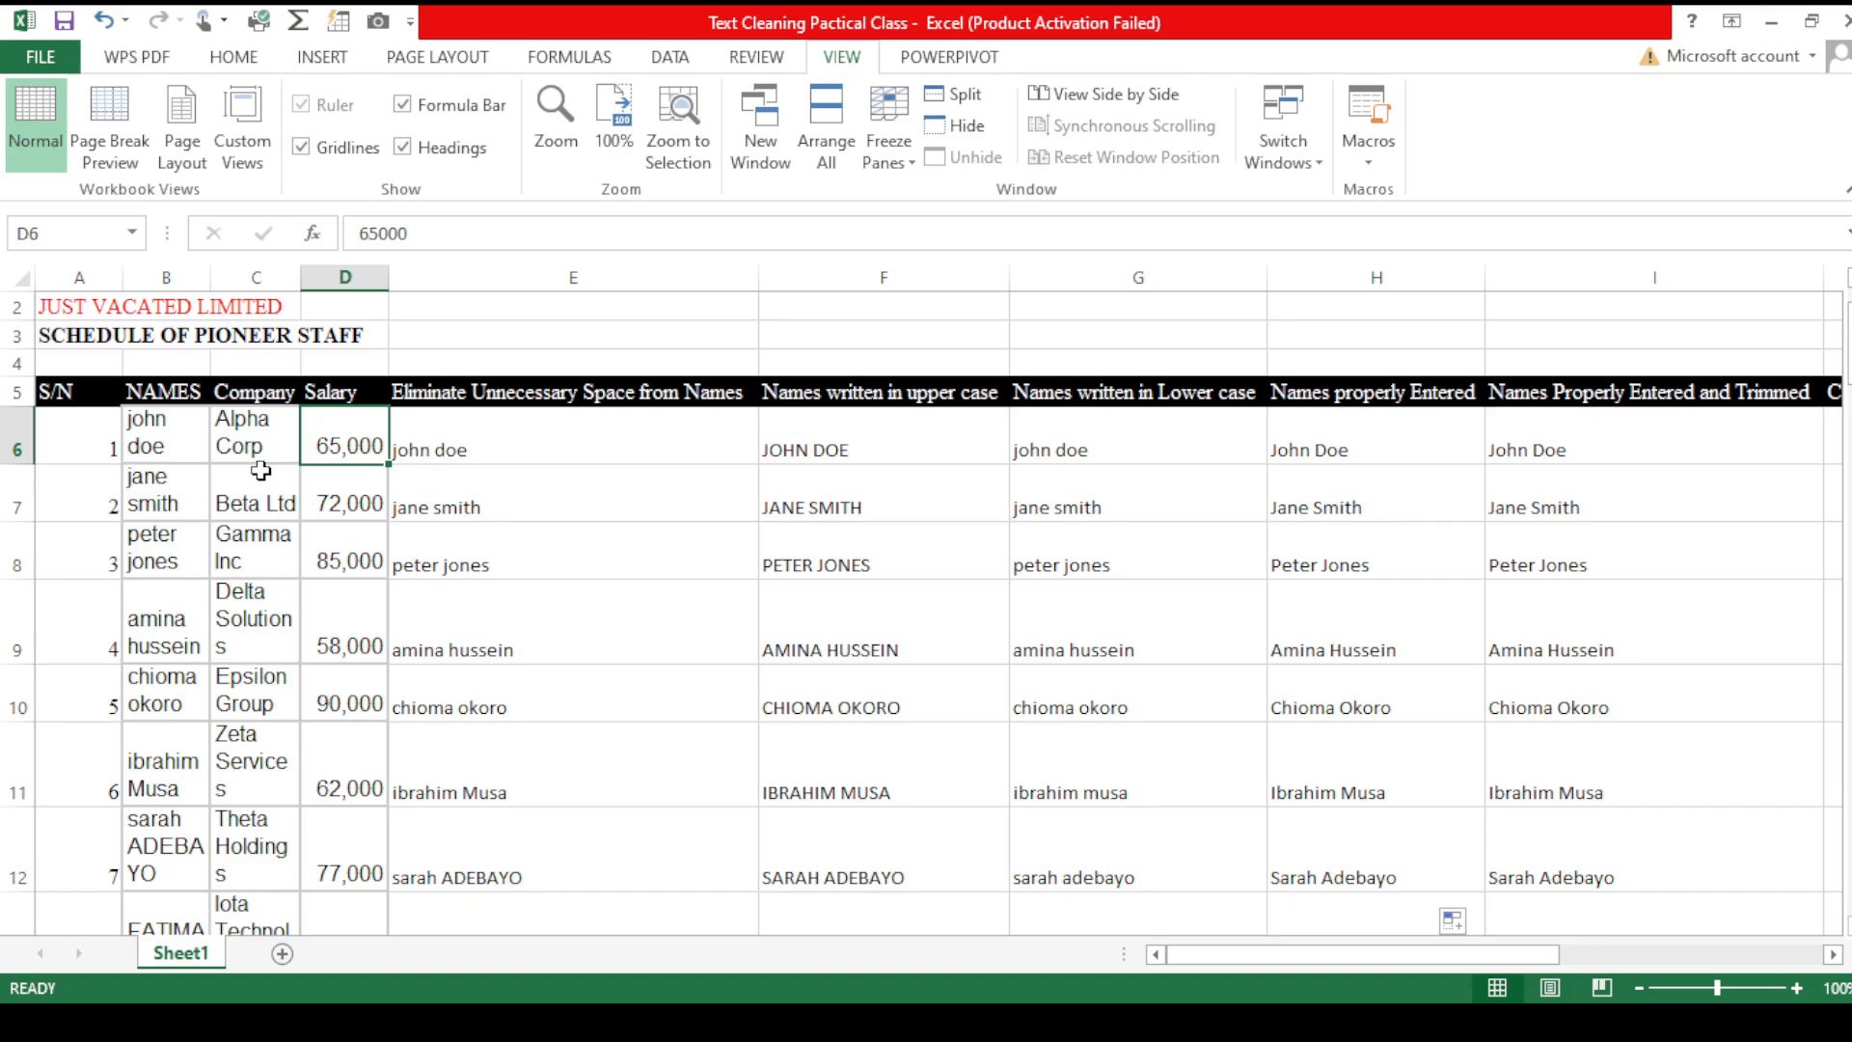
{"action": "left_click", "coordinate": [270, 440]}
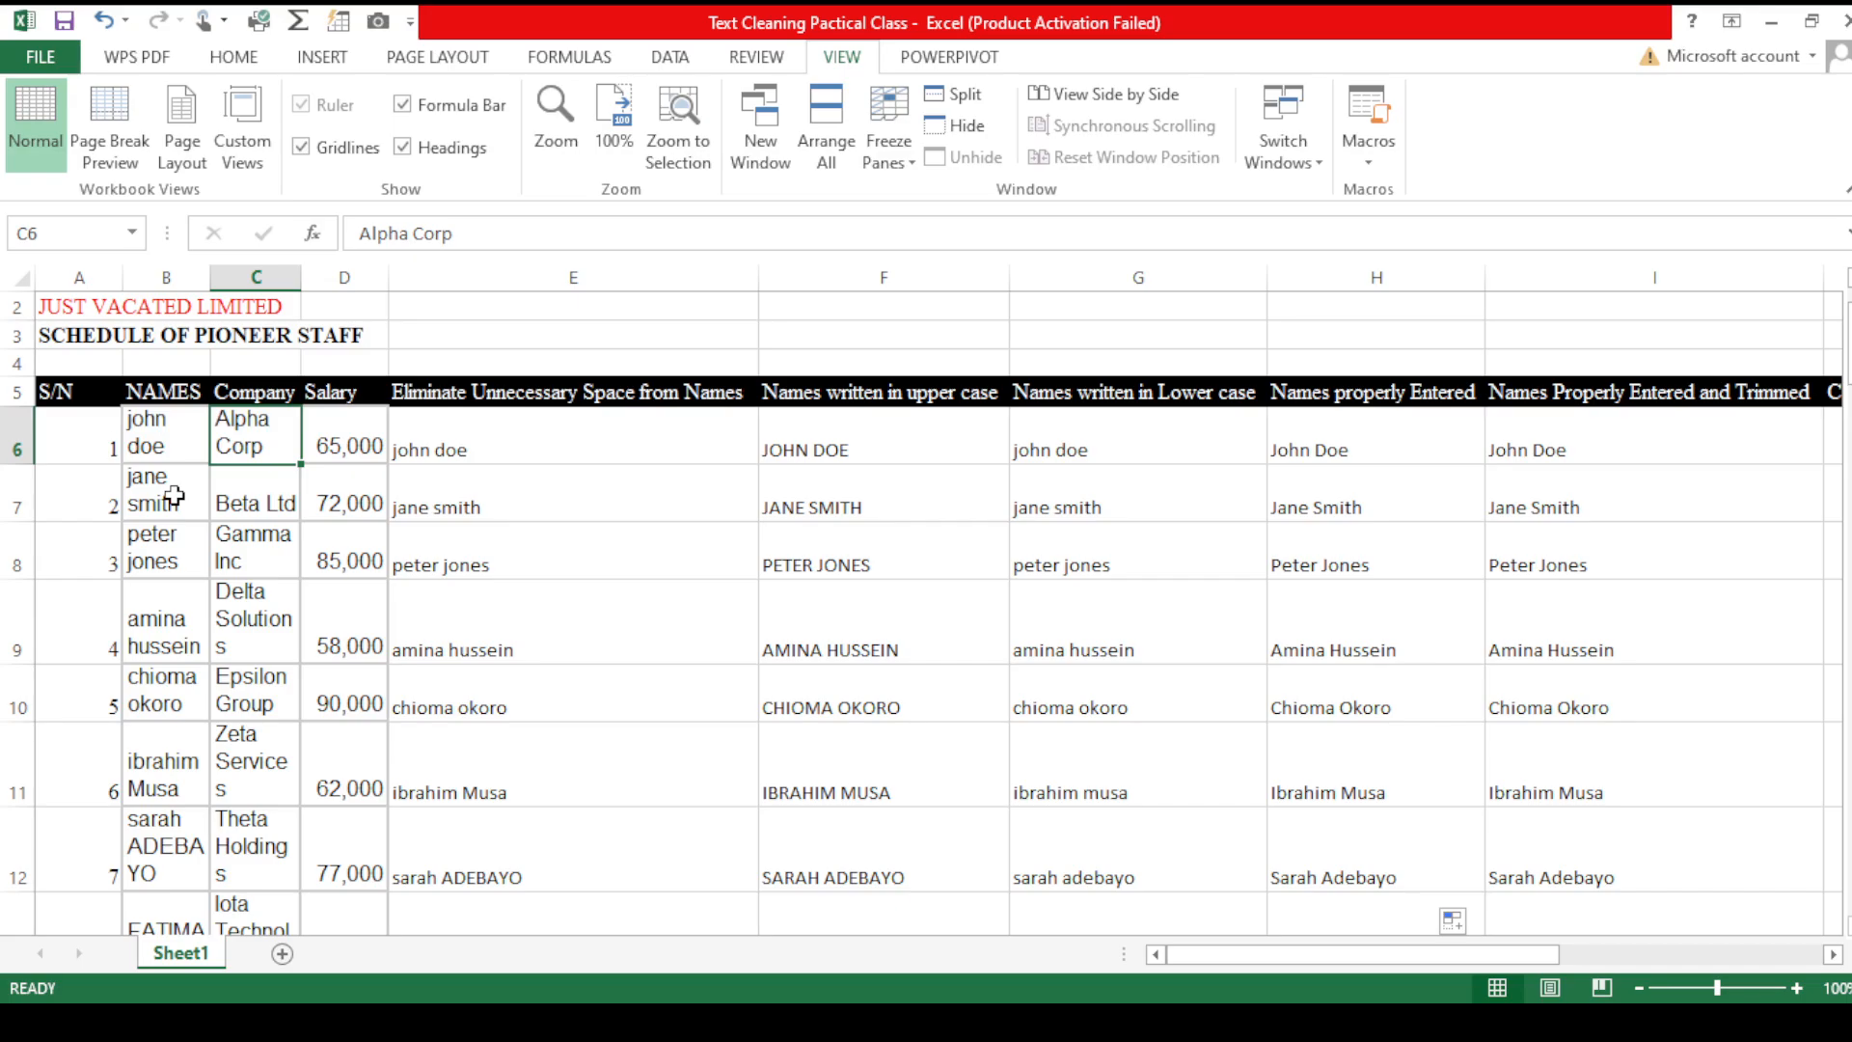
{"action": "key", "text": "Right"}
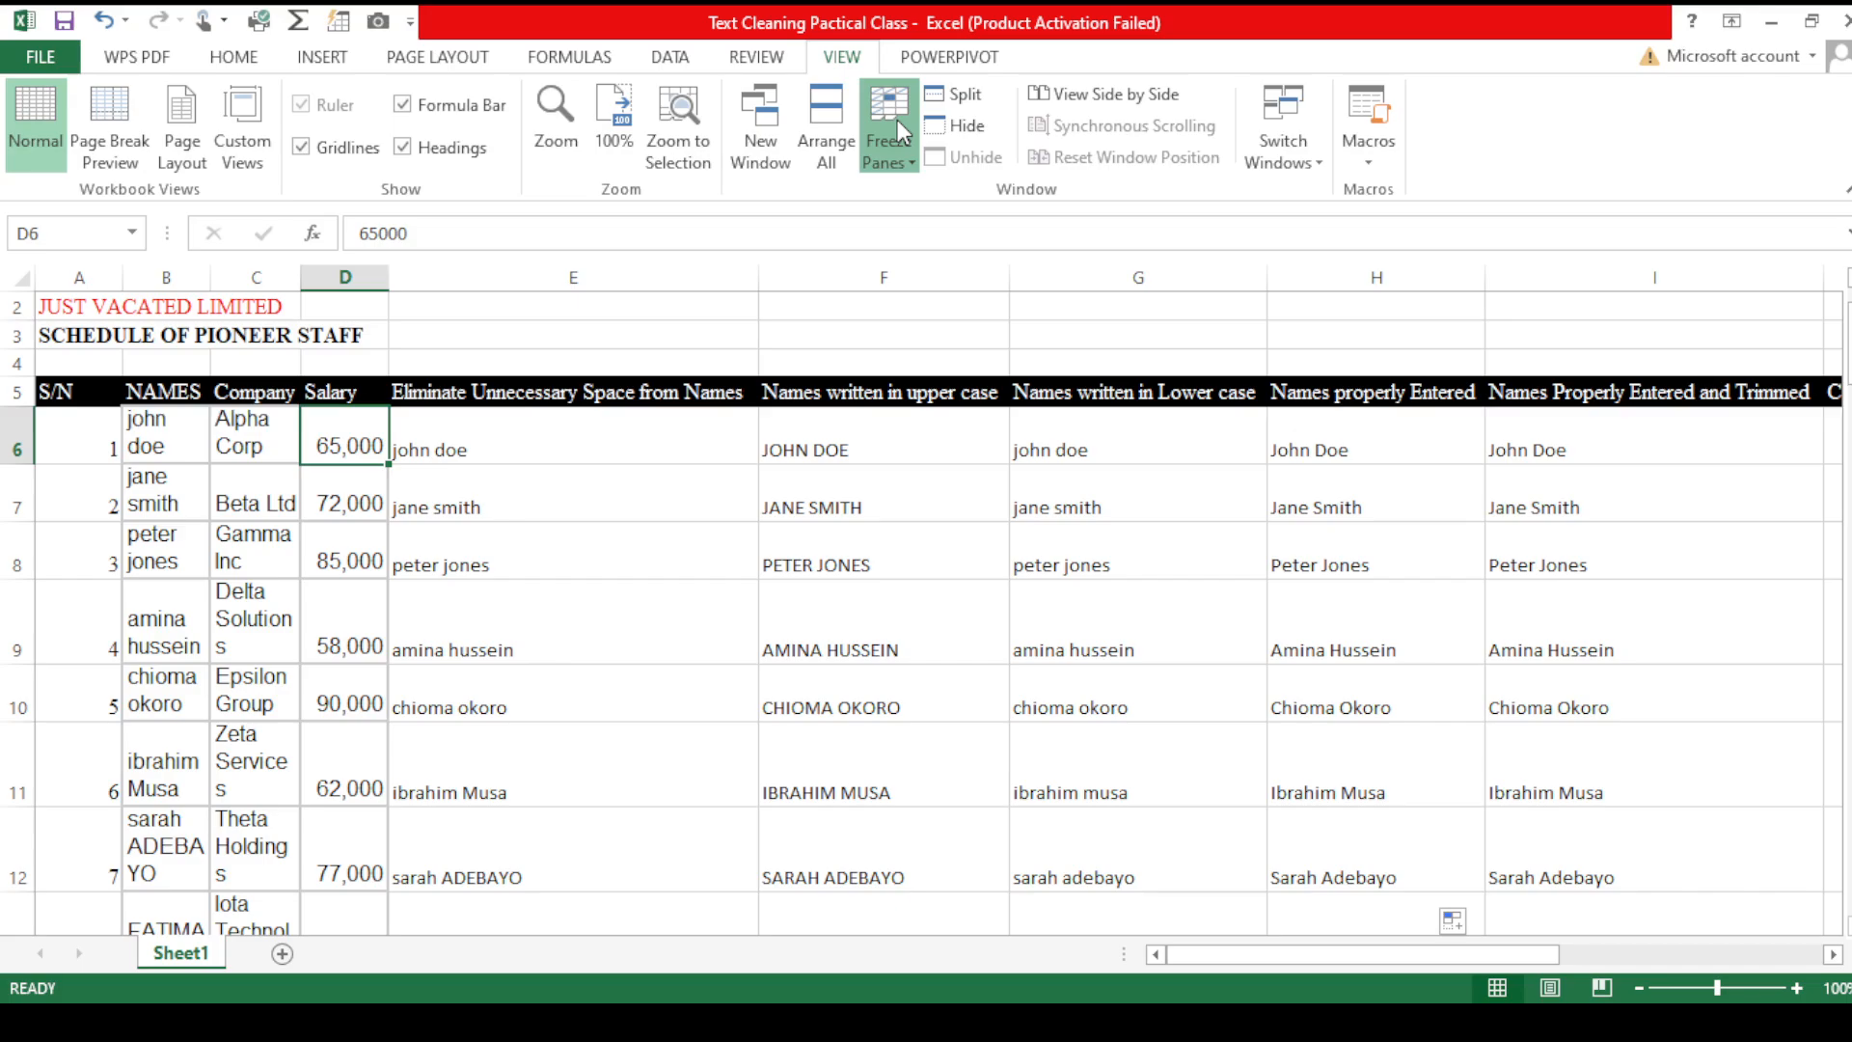
{"action": "left_click", "coordinate": [987, 209]}
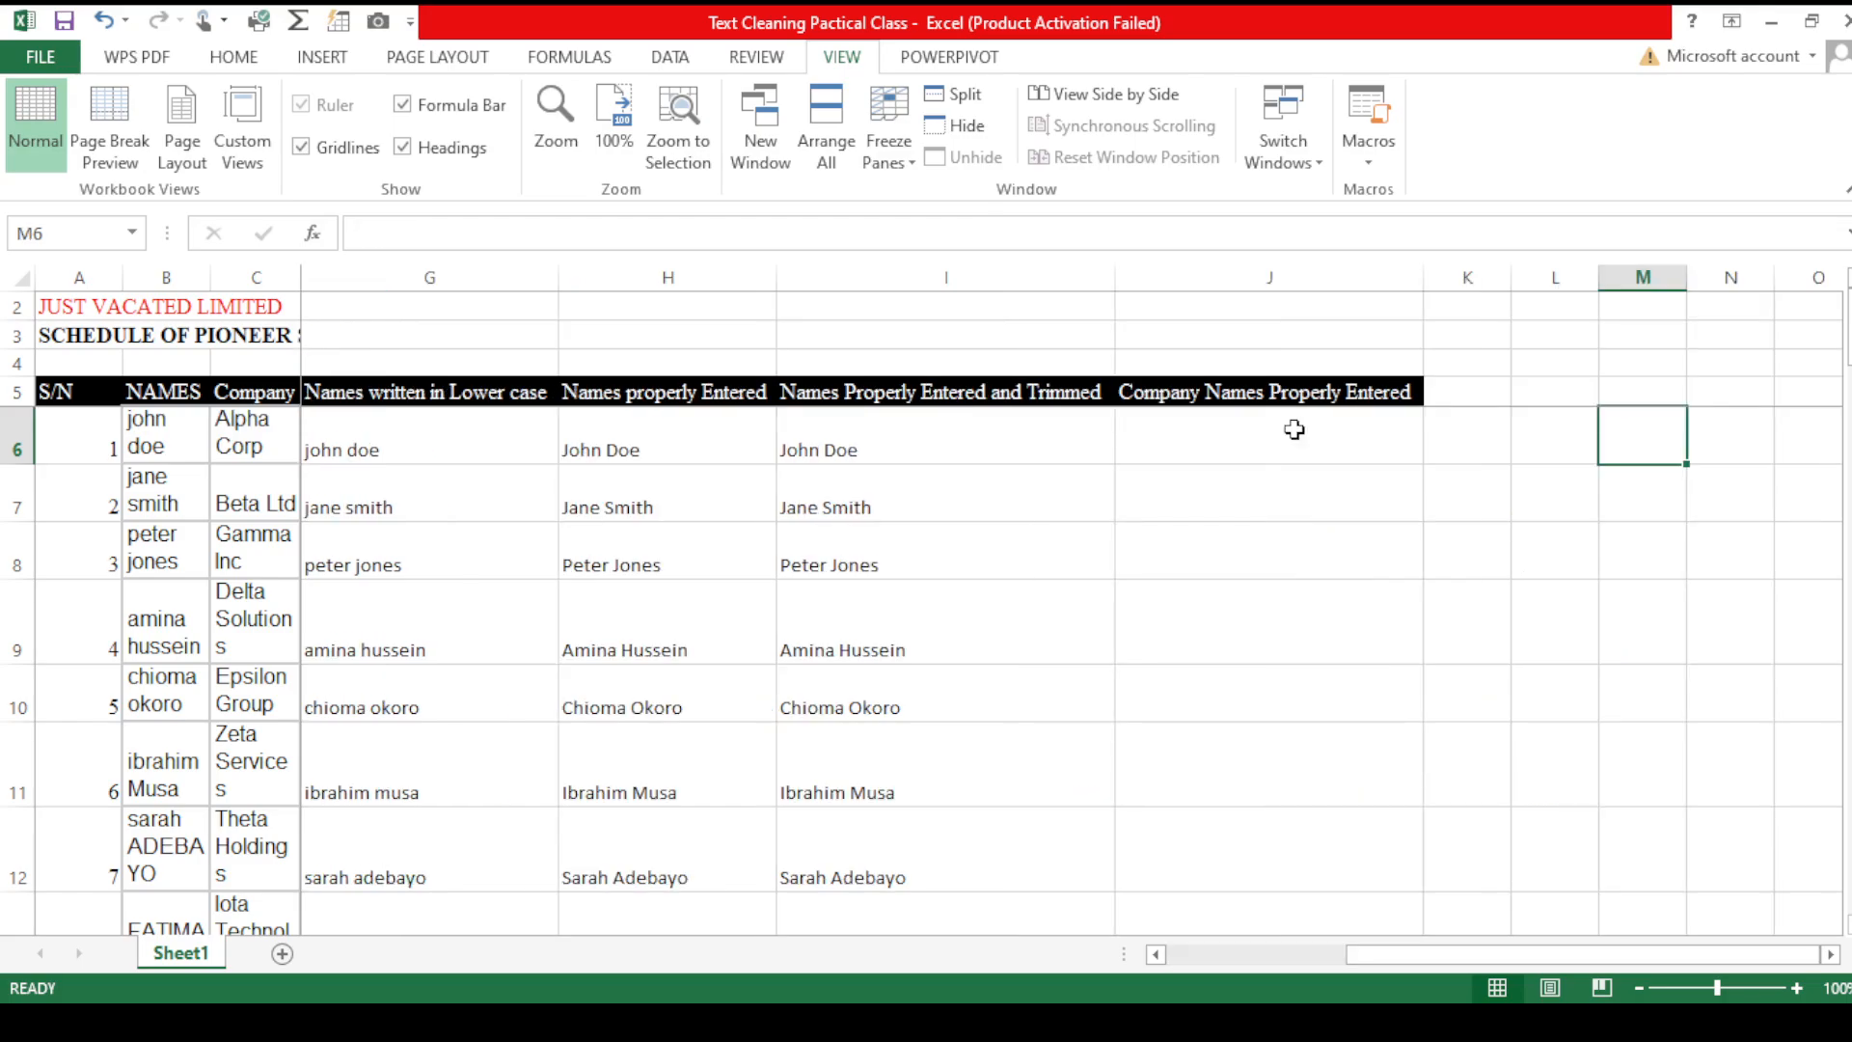
- Enter a PROPER formula in J6 capitalising the company name in C6
{"action": "left_click", "coordinate": [1285, 434]}
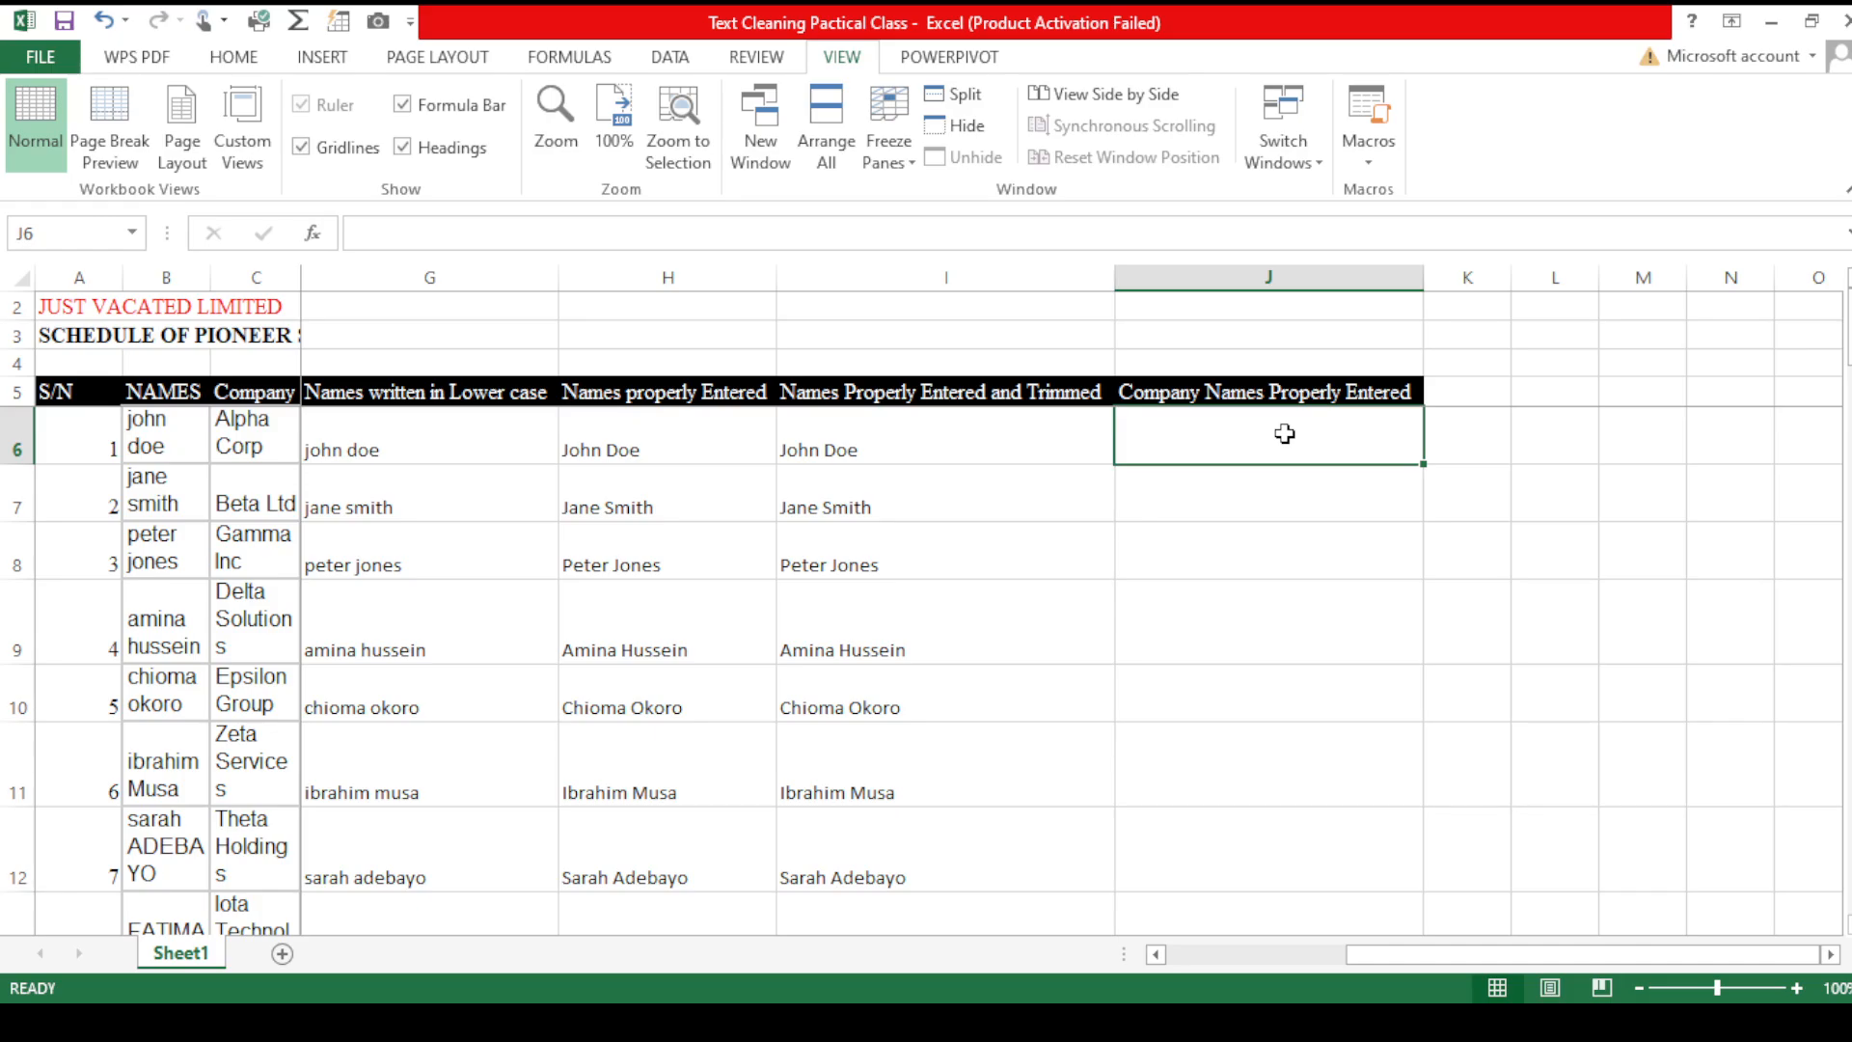
{"action": "type", "text": "="}
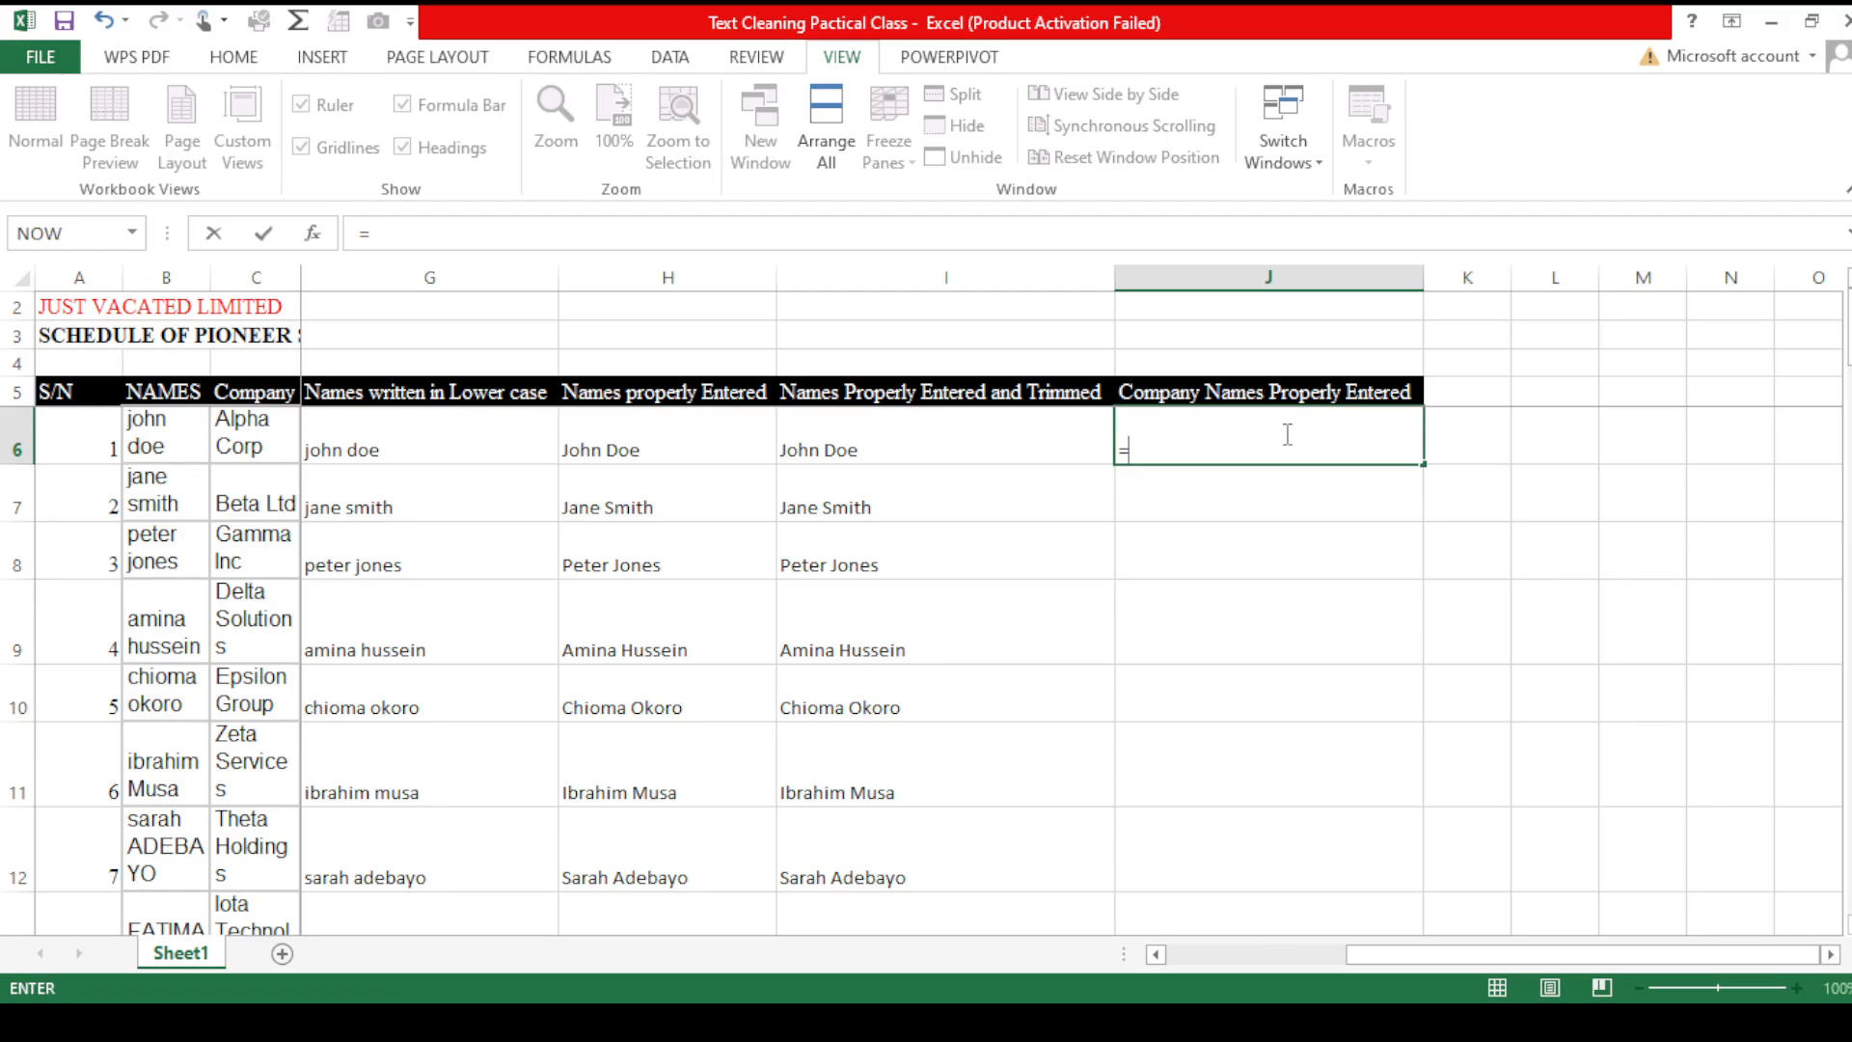
{"action": "type", "text": "PROPER("}
{"action": "left_click", "coordinate": [218, 436]}
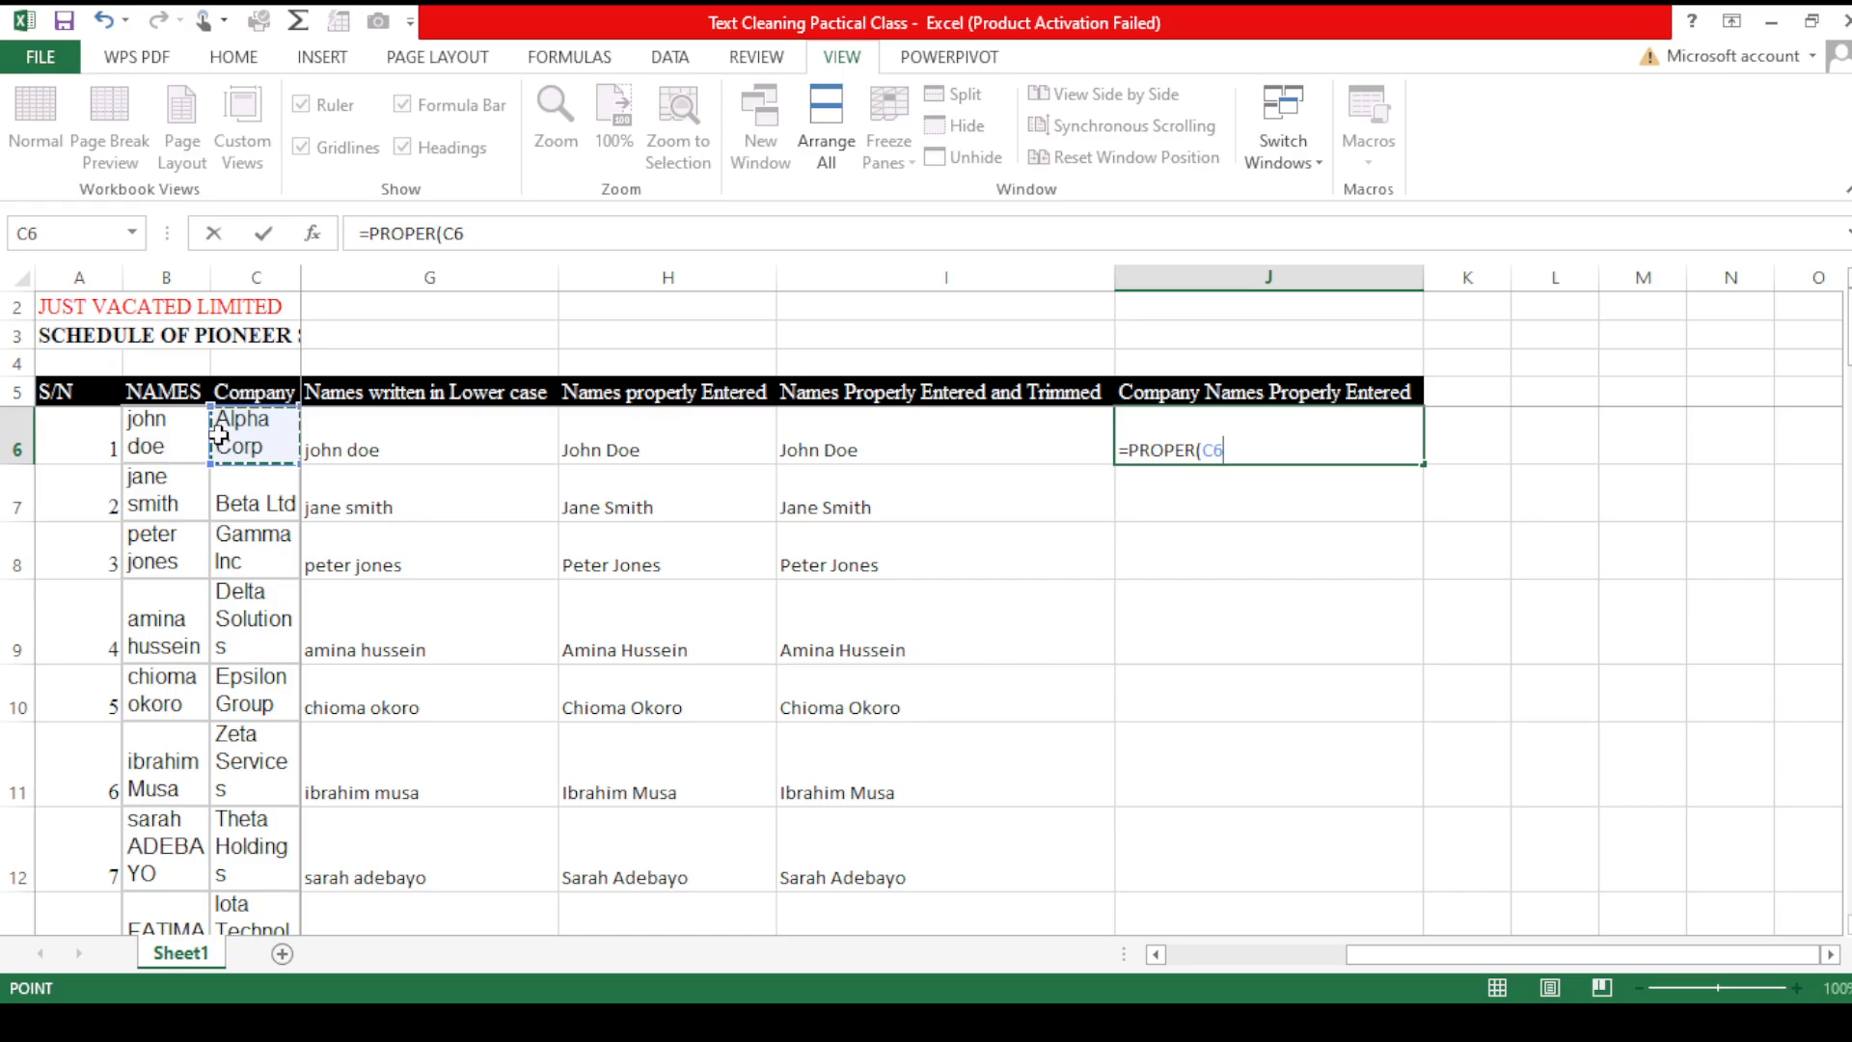
{"action": "key", "text": "Return"}
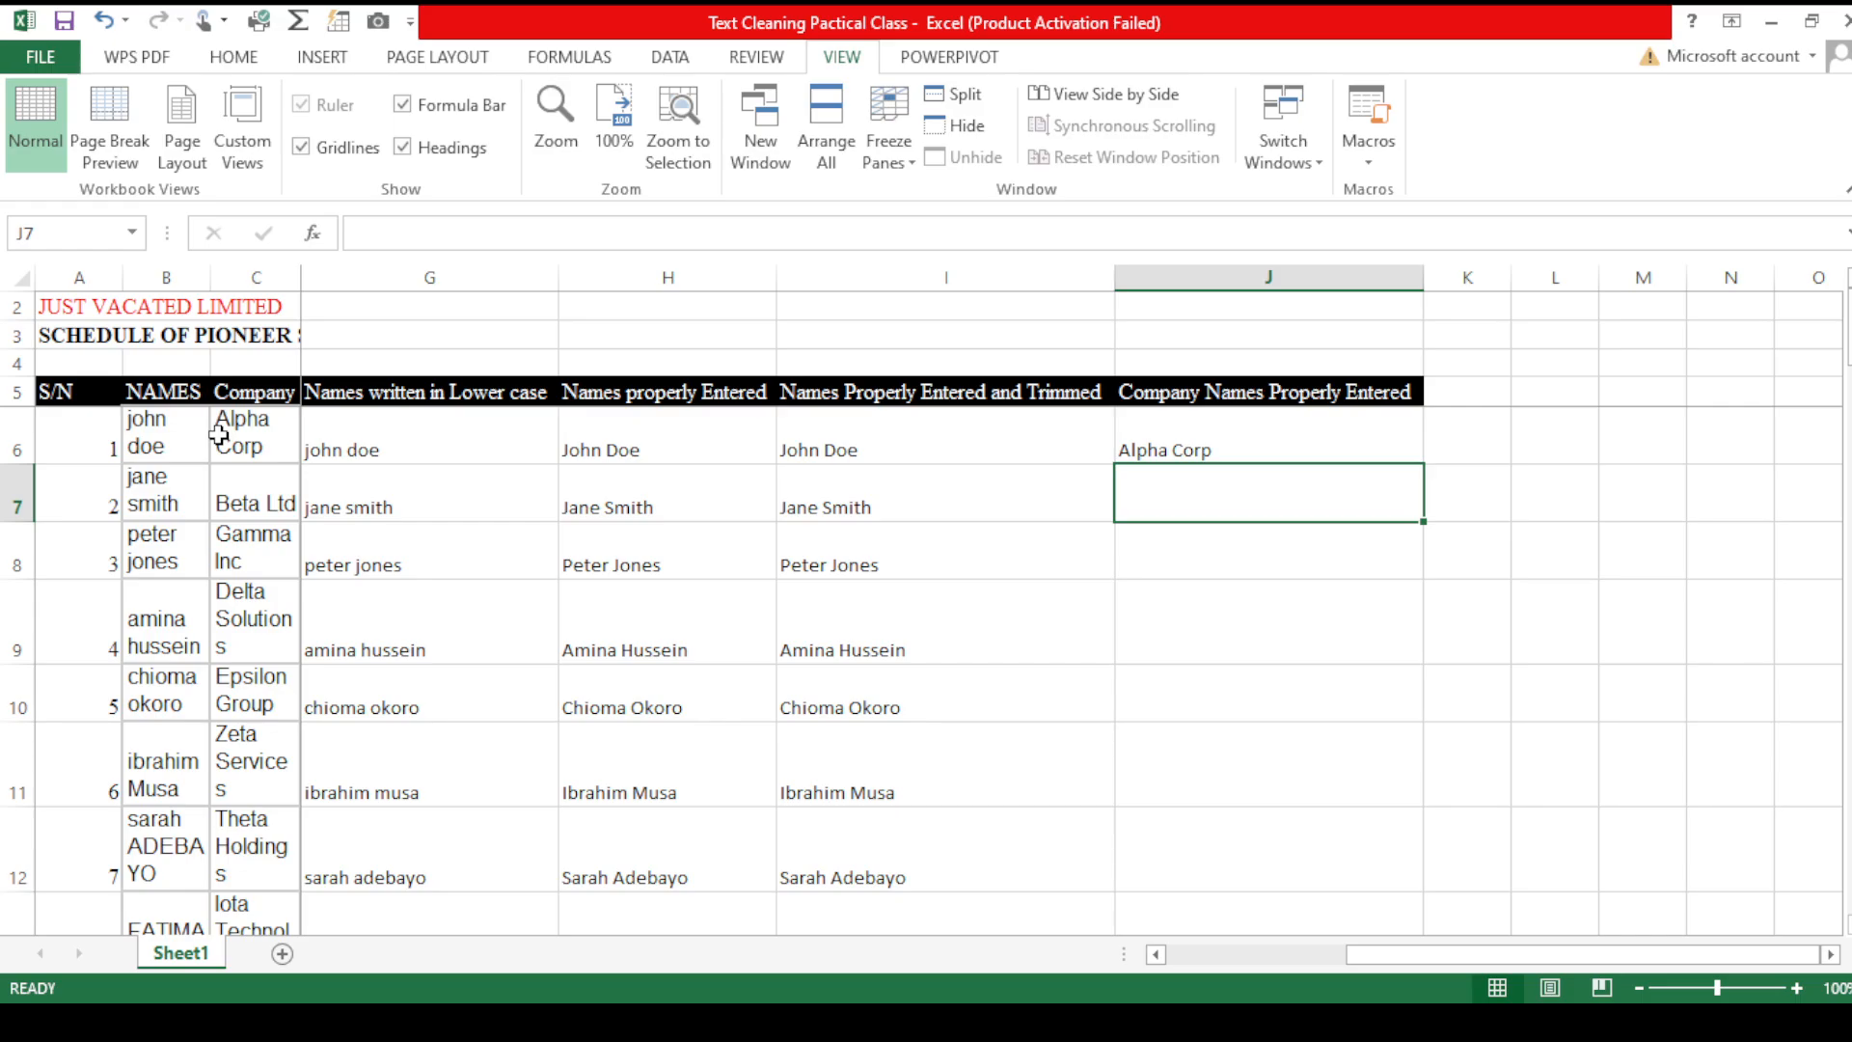
- Fill the PROPER formula down the Company Names Properly Entered column
{"action": "left_click", "coordinate": [1389, 446]}
{"action": "double_click", "coordinate": [1421, 463]}
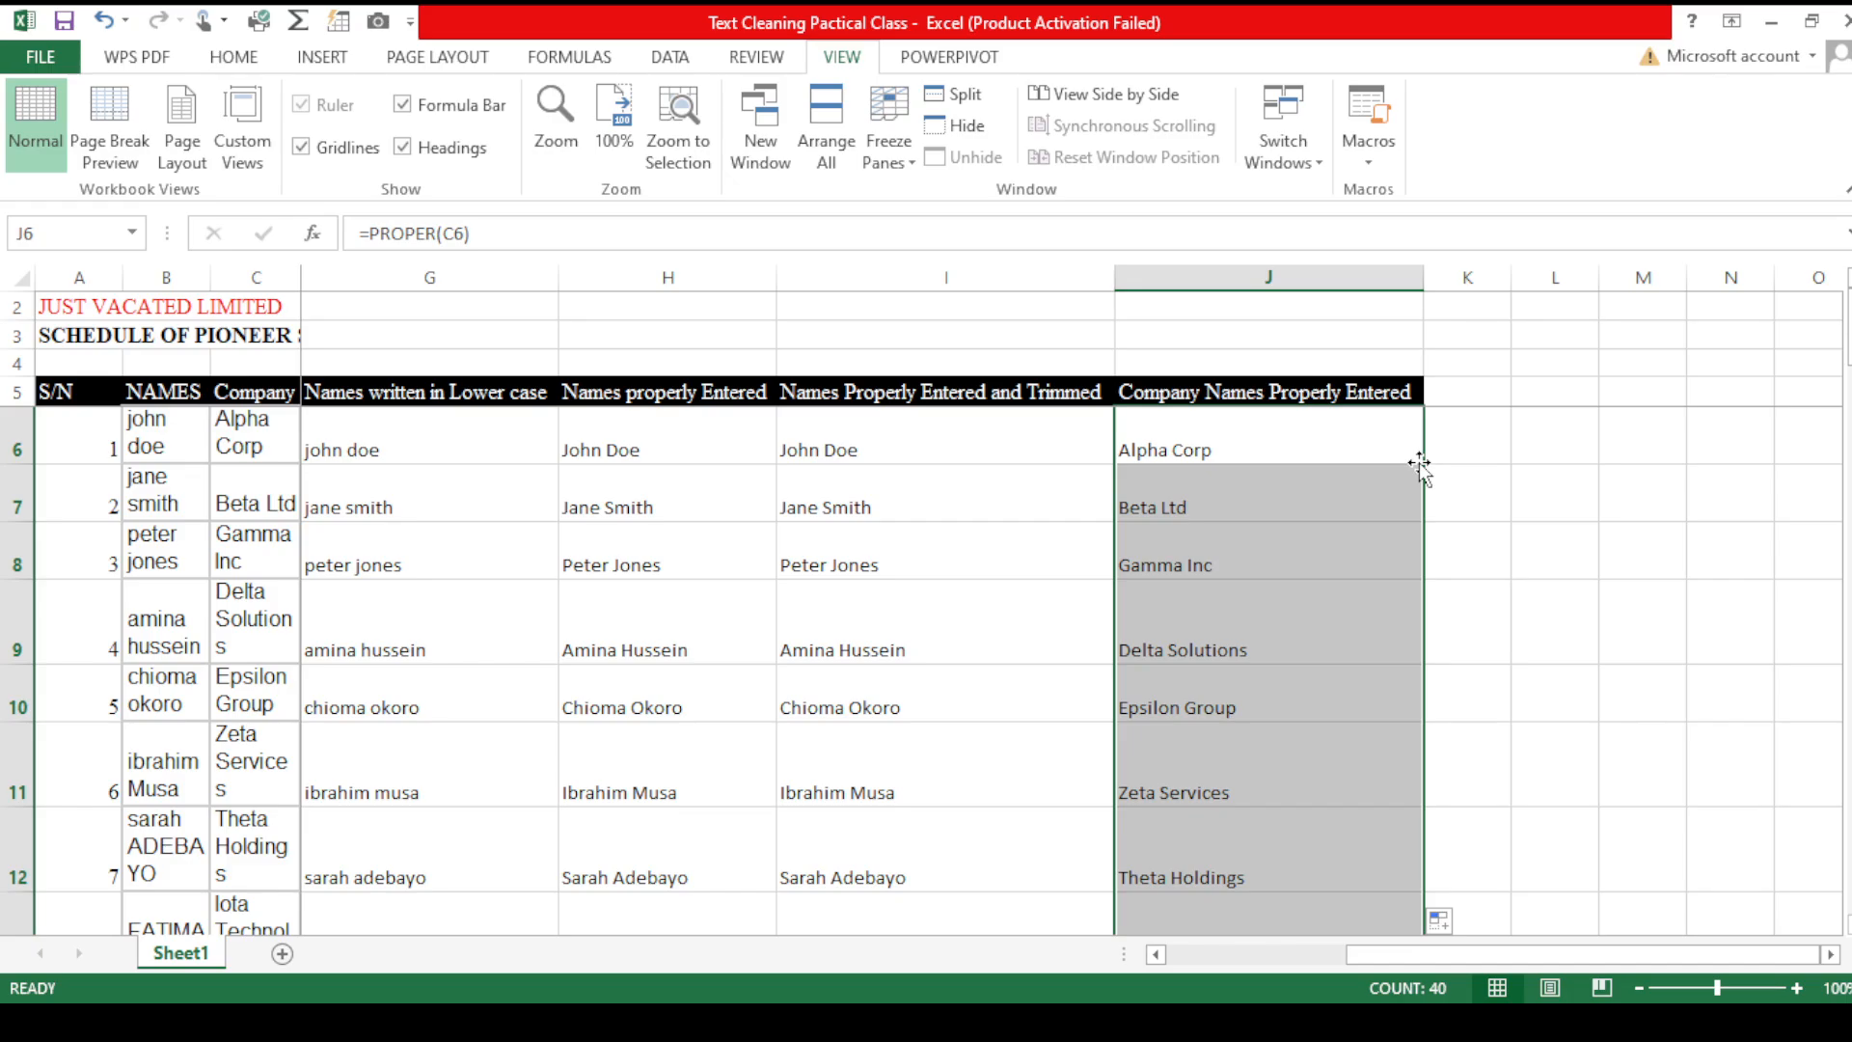
{"action": "left_click", "coordinate": [1495, 640]}
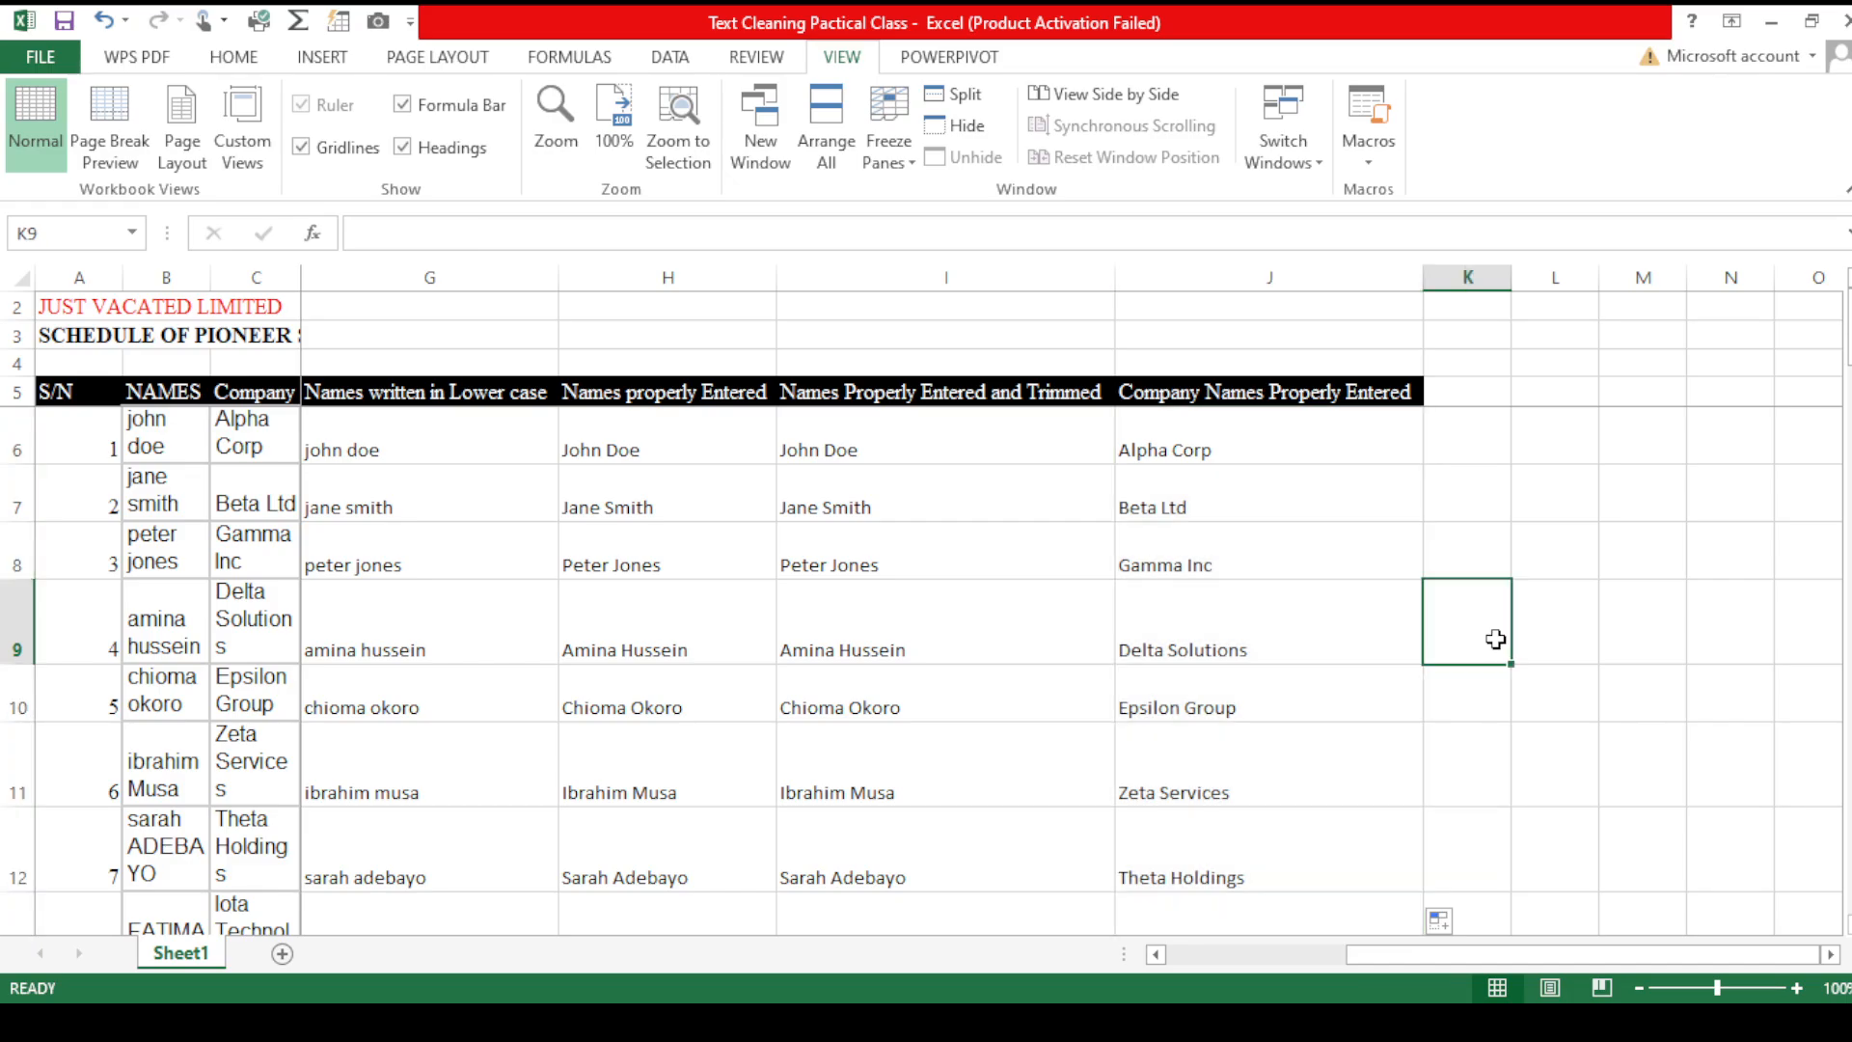